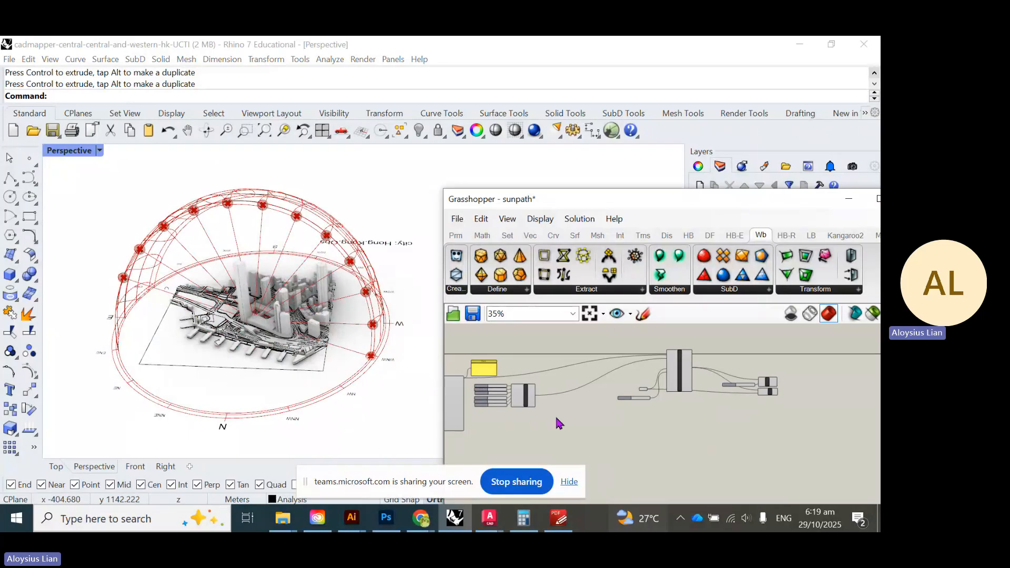
- Select the sun-path components and drag them aside on the Grasshopper canvas
drag(555, 416, 624, 373)
click(593, 426)
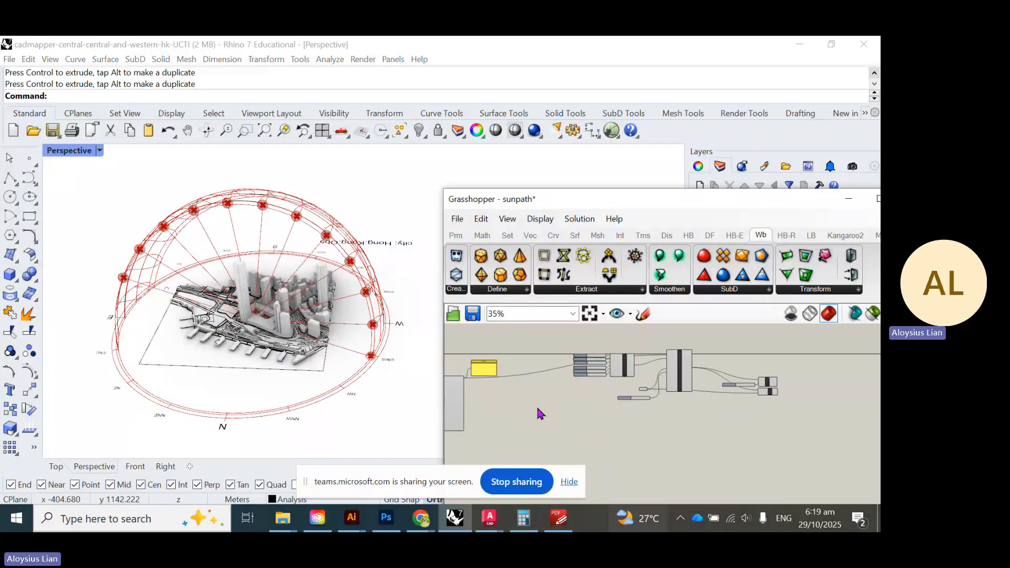
right_drag(537, 407, 650, 398)
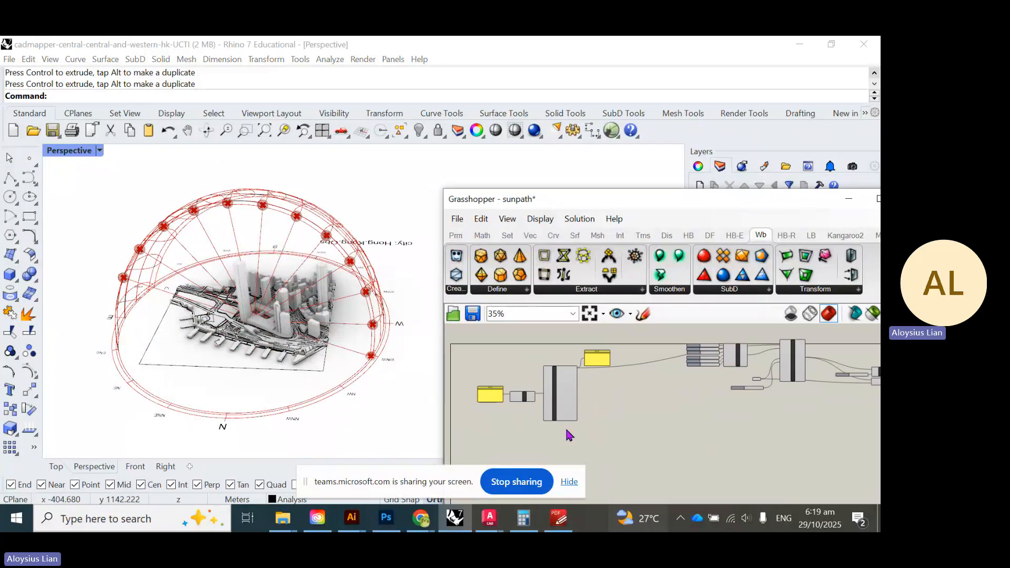
scroll(573, 399, up, 1)
scroll(578, 406, down, 3)
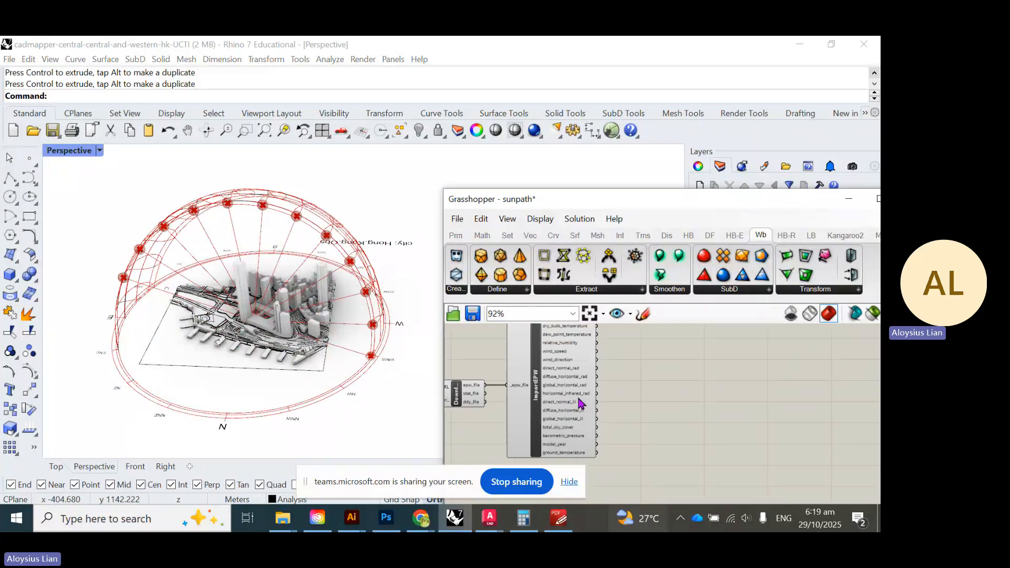
scroll(582, 406, up, 2)
drag(841, 422, 668, 340)
mouse_move(773, 367)
mouse_down()
mouse_move(785, 412)
mouse_move(769, 356)
mouse_move(772, 377)
mouse_up()
scroll(783, 406, down, 3)
click(796, 443)
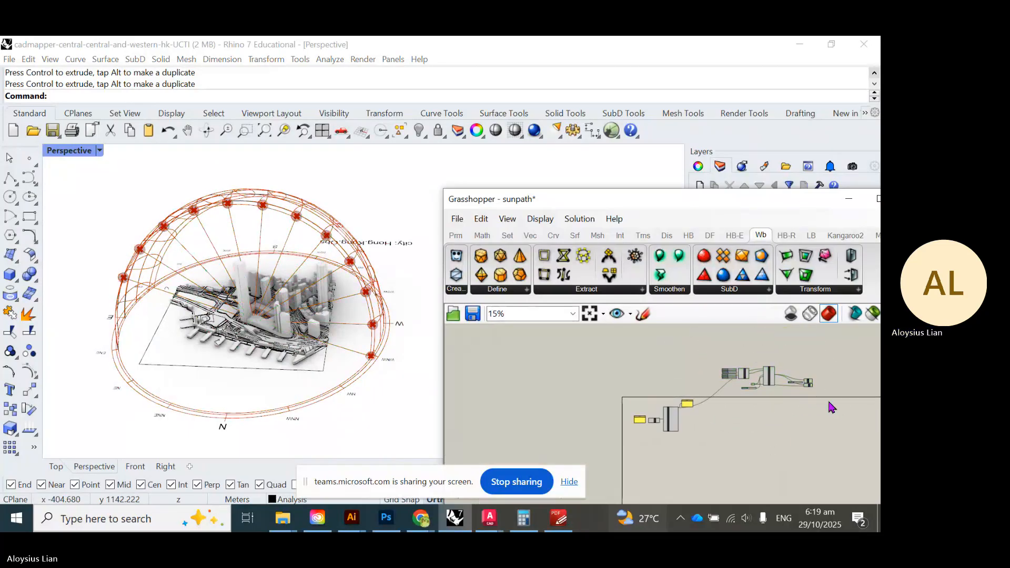
- Bring up the radial quick-options menu for the Sunpath component
scroll(793, 380, up, 5)
scroll(619, 383, up, 3)
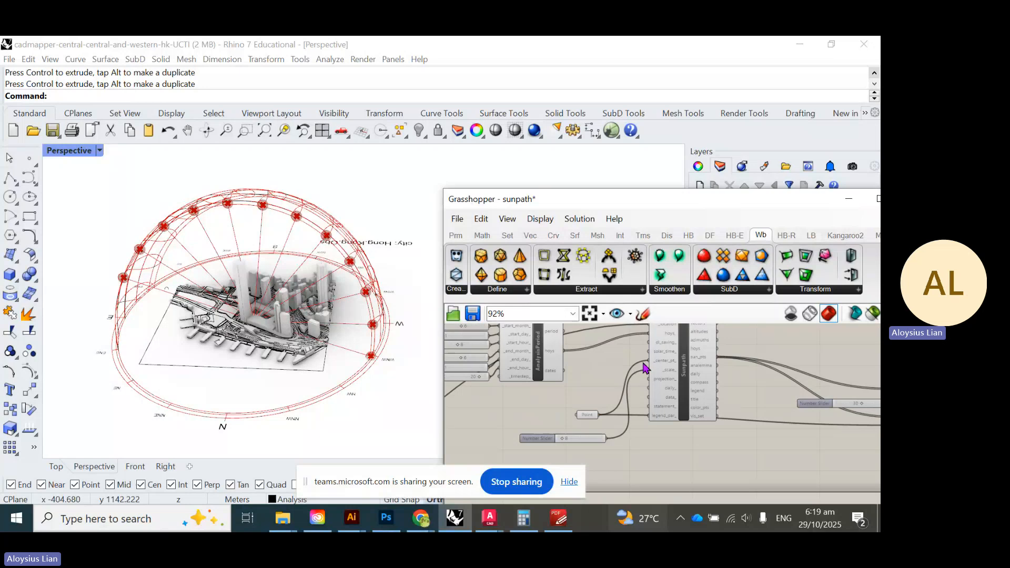
click(685, 373)
middle_click(685, 373)
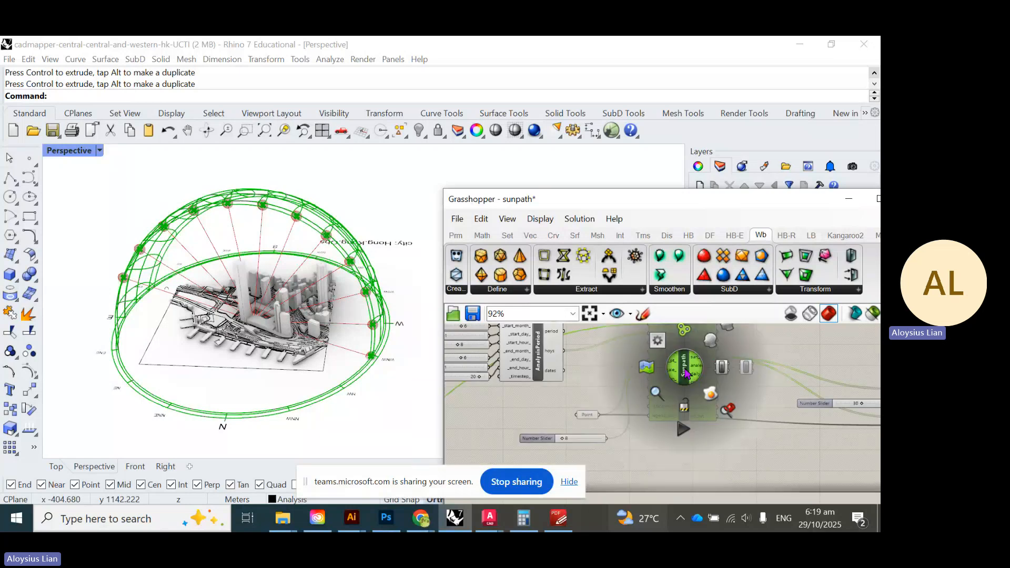
- Disable the Sunpath preview so the dome disappears, then frame ImportEPW's top outputs
click(746, 368)
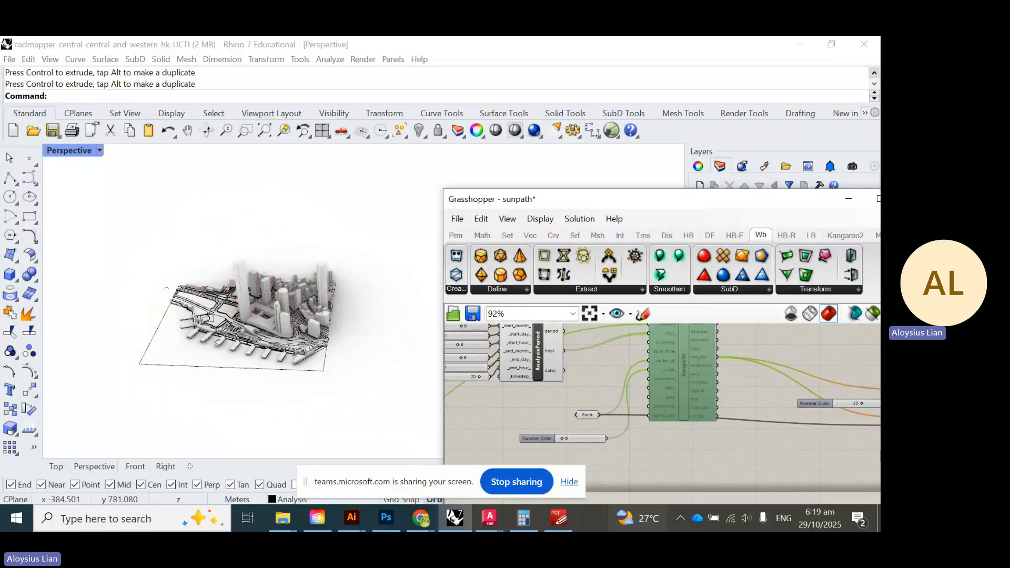
scroll(537, 387, down, 3)
scroll(679, 375, up, 2)
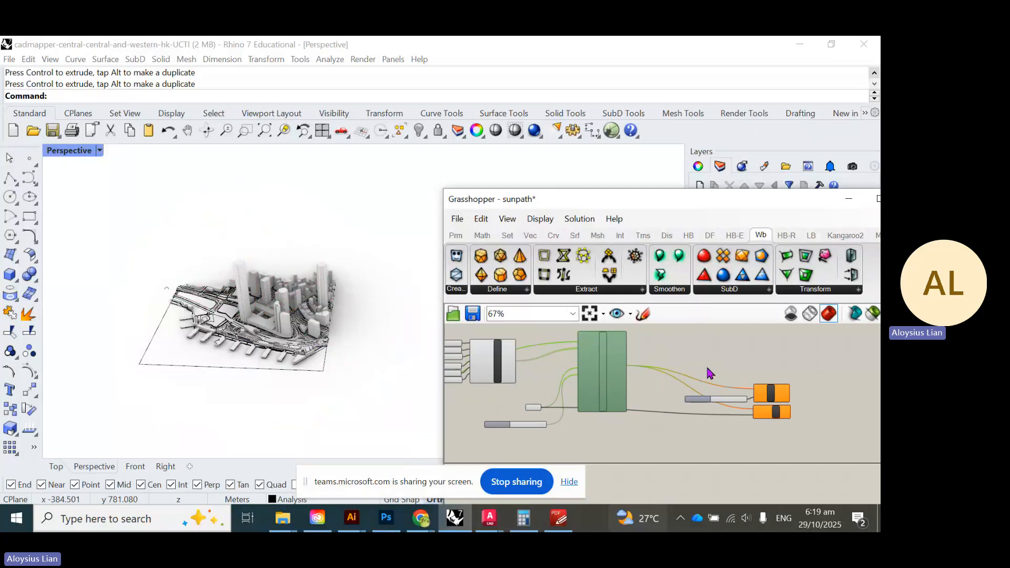
scroll(613, 366, up, 3)
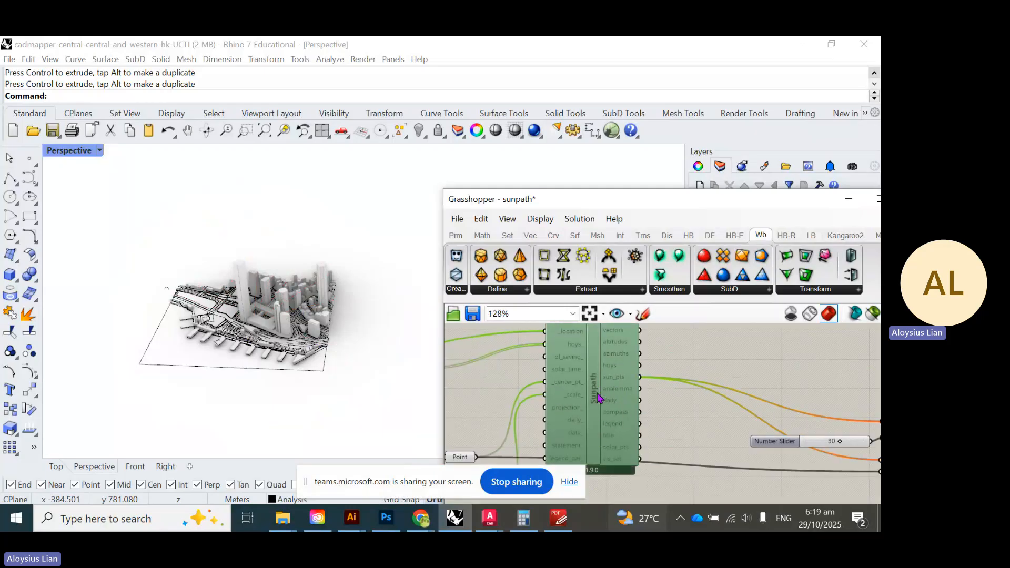
scroll(603, 386, down, 5)
scroll(543, 412, up, 4)
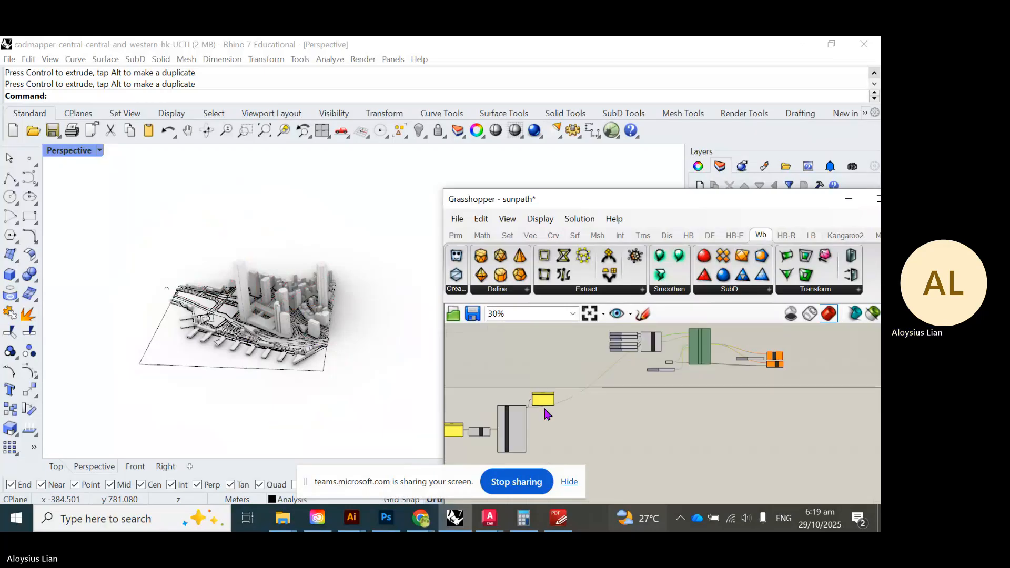
scroll(506, 446, up, 4)
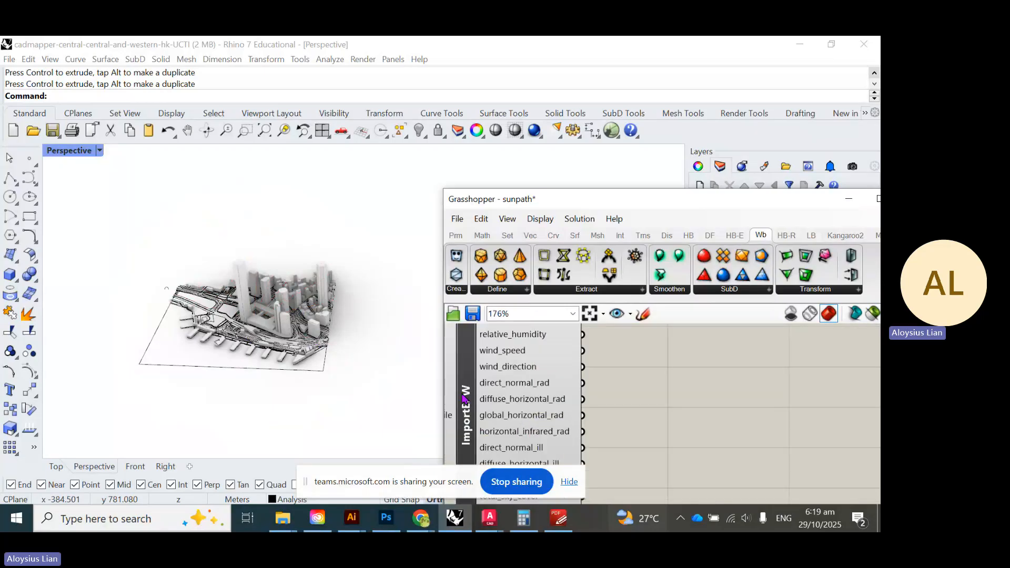
mouse_move(585, 388)
right_down()
mouse_move(612, 456)
mouse_move(576, 394)
right_up()
scroll(556, 426, up, 1)
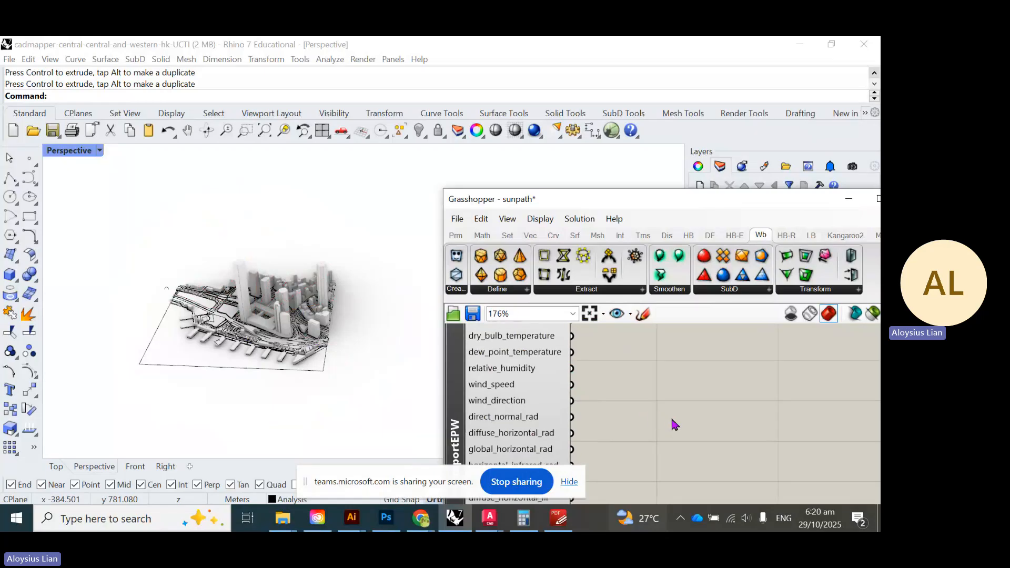
- Add an LB Wind Rose component from a 'wind rose' search, placed right of ImportEPW
double_click(666, 418)
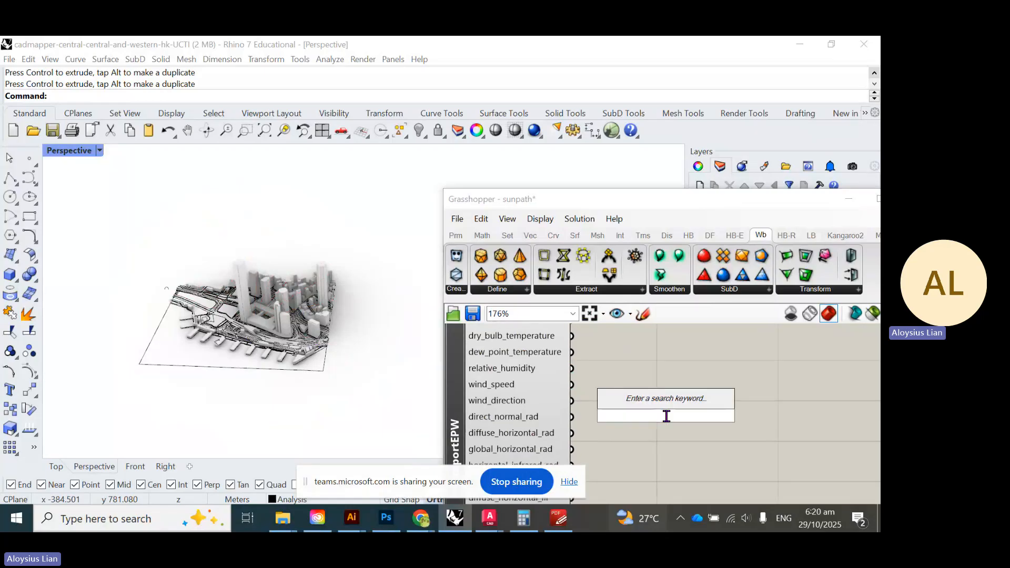
text(wind rose)
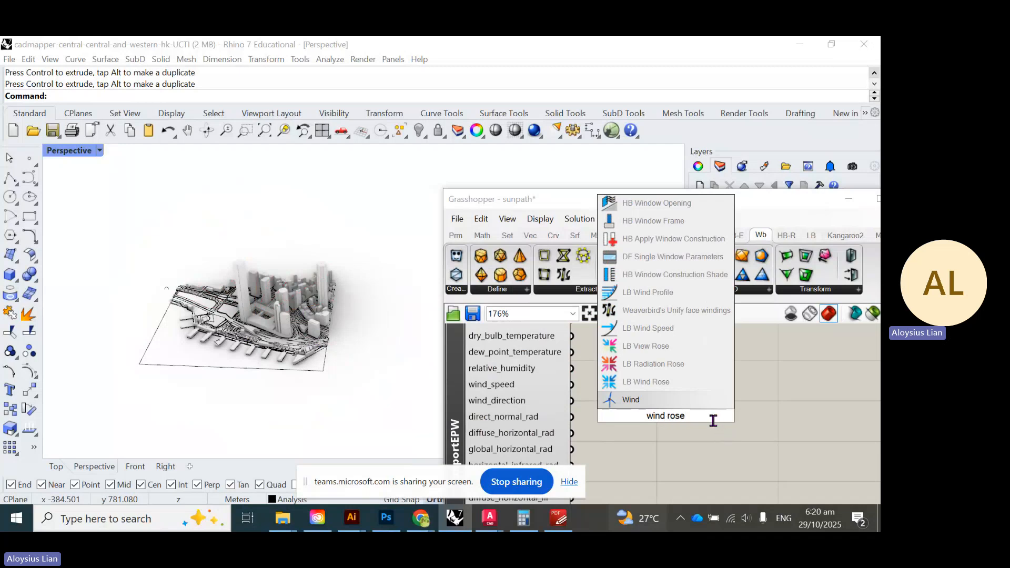
click(688, 384)
scroll(685, 420, down, 2)
right_drag(686, 421, 672, 431)
drag(672, 430, 712, 433)
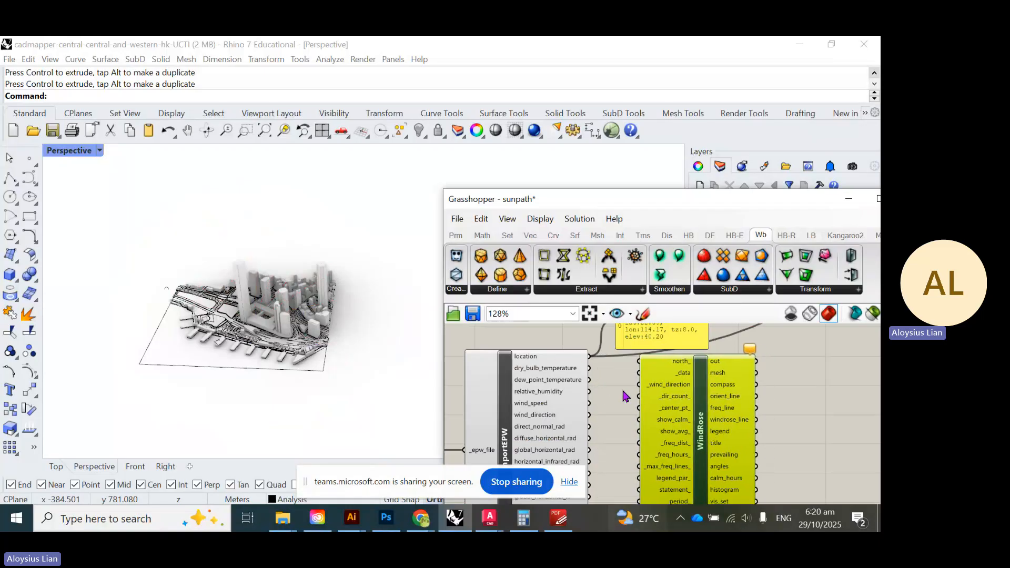
- Wire wind_speed to _data and wind_direction to _wind_direction, then check the green rose
scroll(585, 409, up, 2)
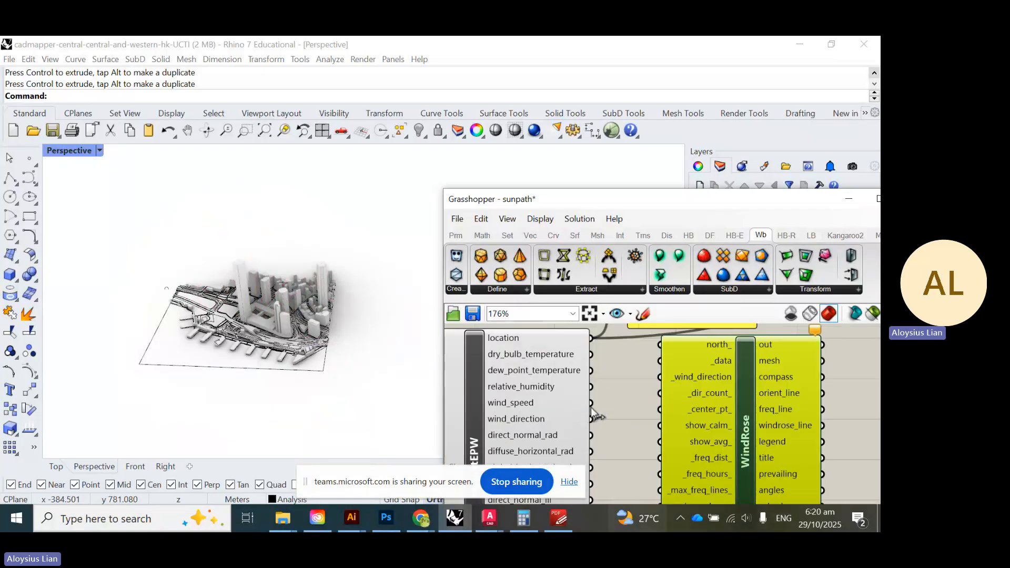
drag(588, 403, 662, 365)
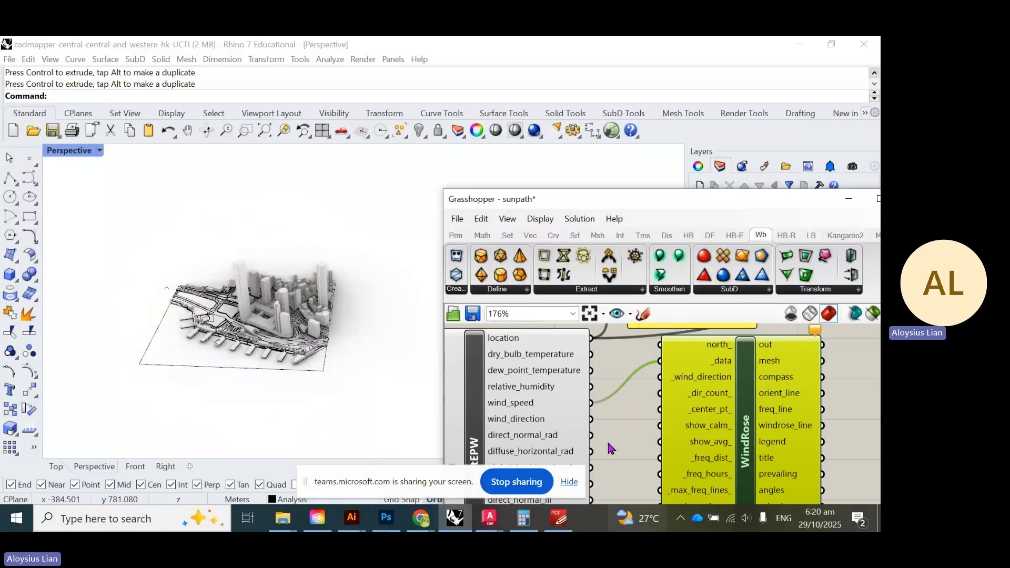
drag(591, 419, 664, 389)
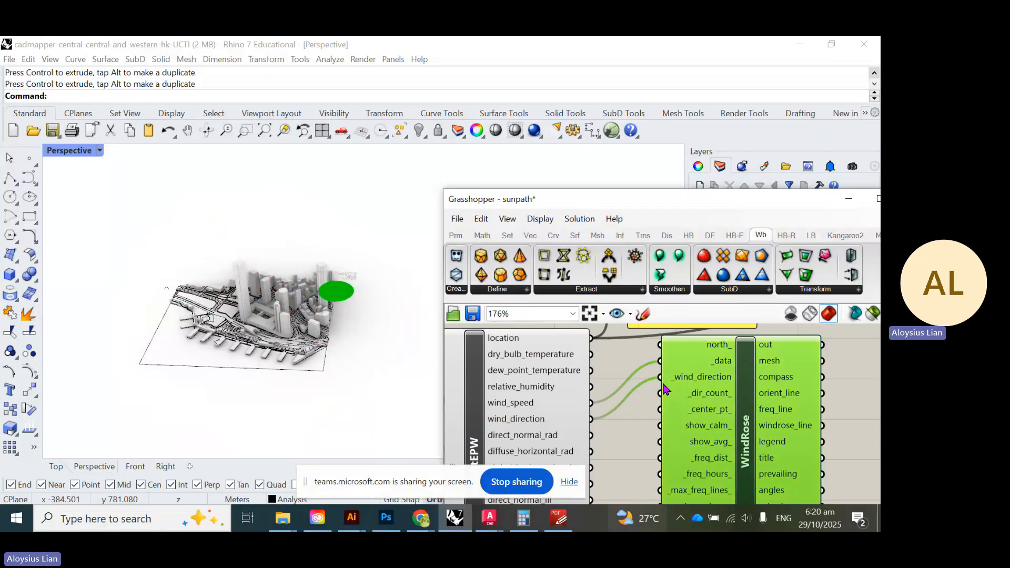
click(222, 394)
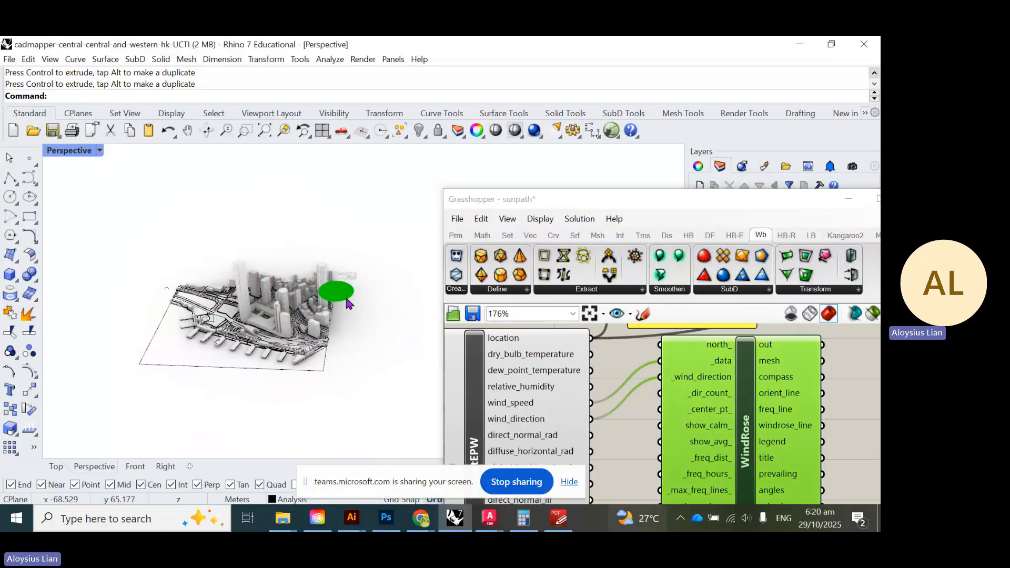
scroll(326, 284, up, 8)
scroll(325, 279, up, 3)
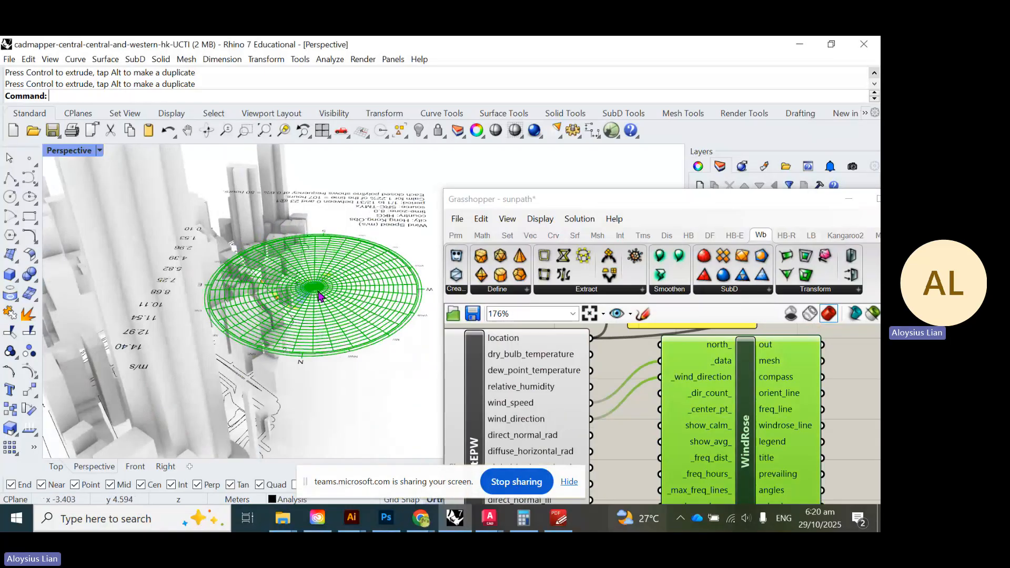
right_drag(314, 287, 397, 243)
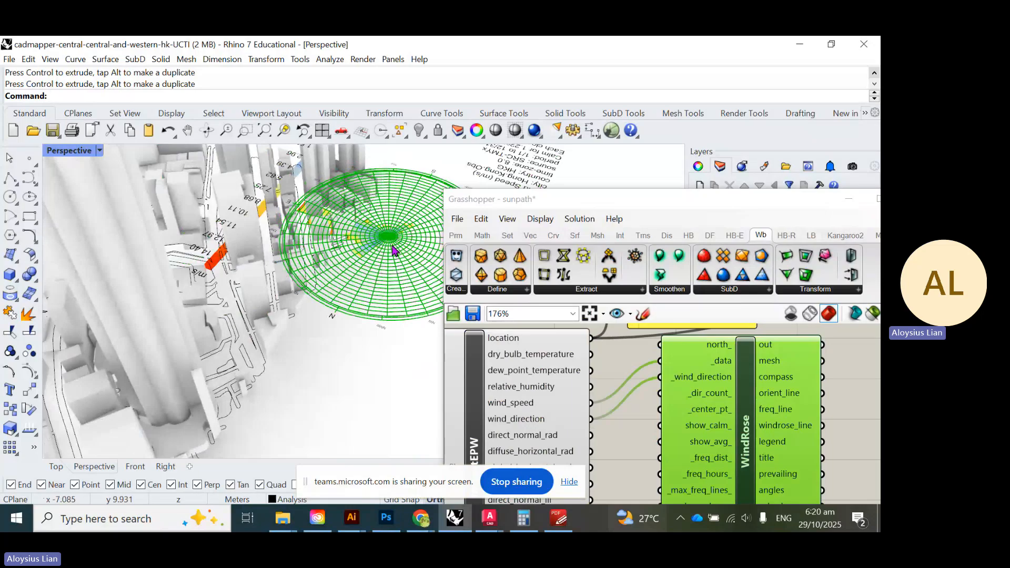
scroll(323, 268, down, 5)
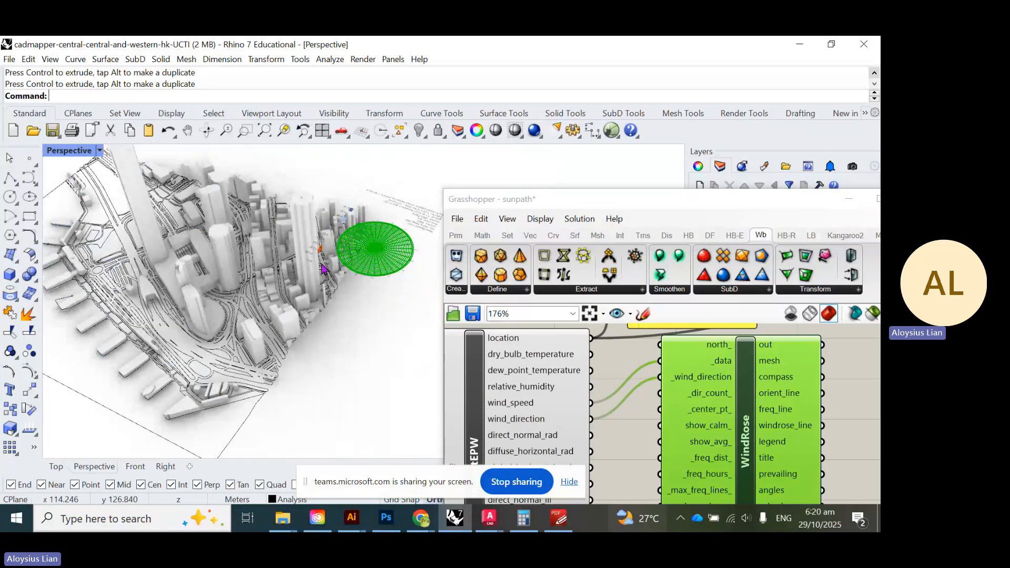
- Straighten WindRose's wires and slide the Grasshopper window down to expose the Layers panel
right_drag(713, 427, 600, 386)
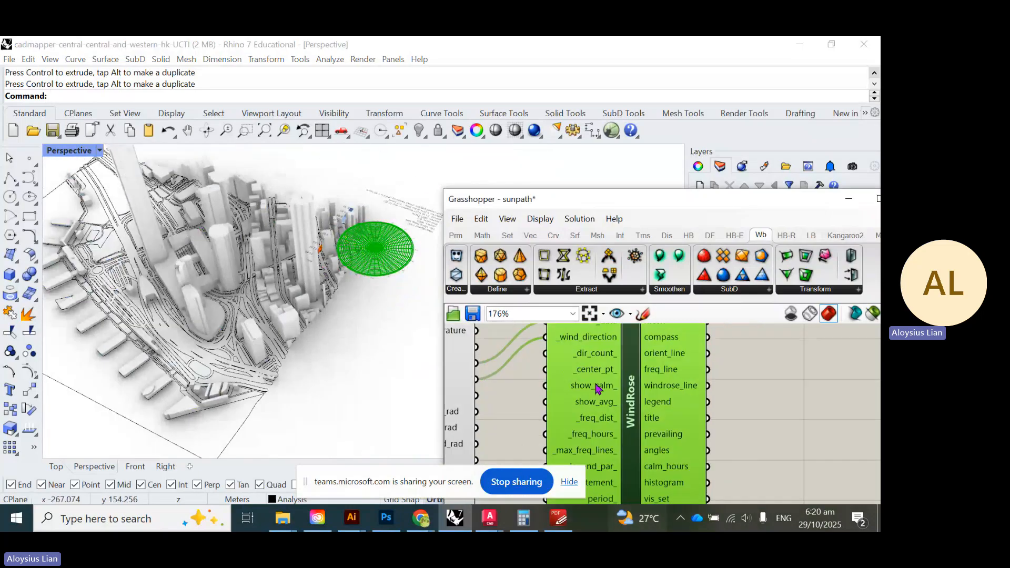
drag(599, 387, 670, 428)
scroll(382, 387, down, 5)
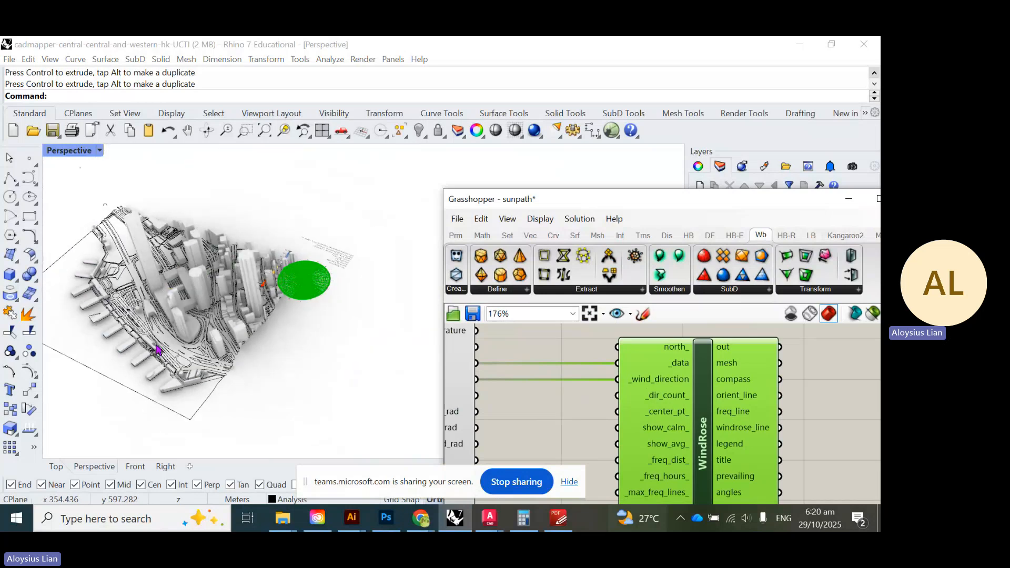
scroll(214, 356, up, 2)
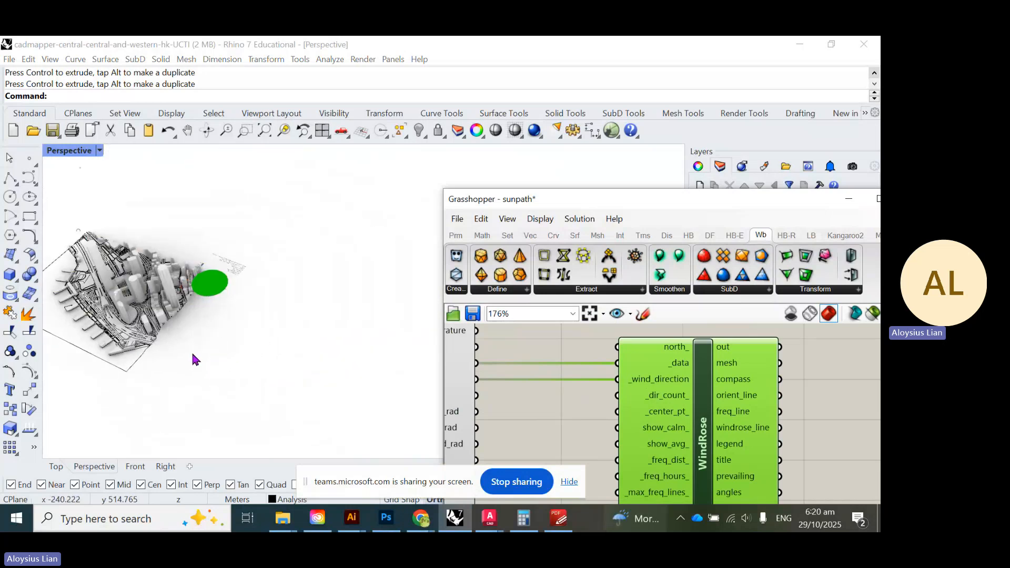
drag(733, 204, 491, 372)
- Create a layer named 'point-wind' and make it the current layer
click(715, 345)
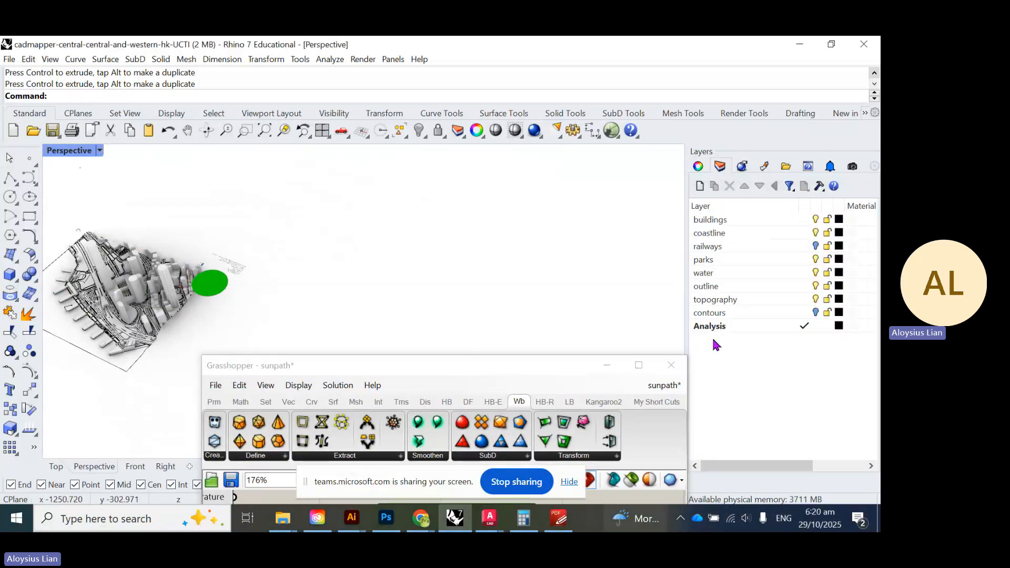
click(700, 185)
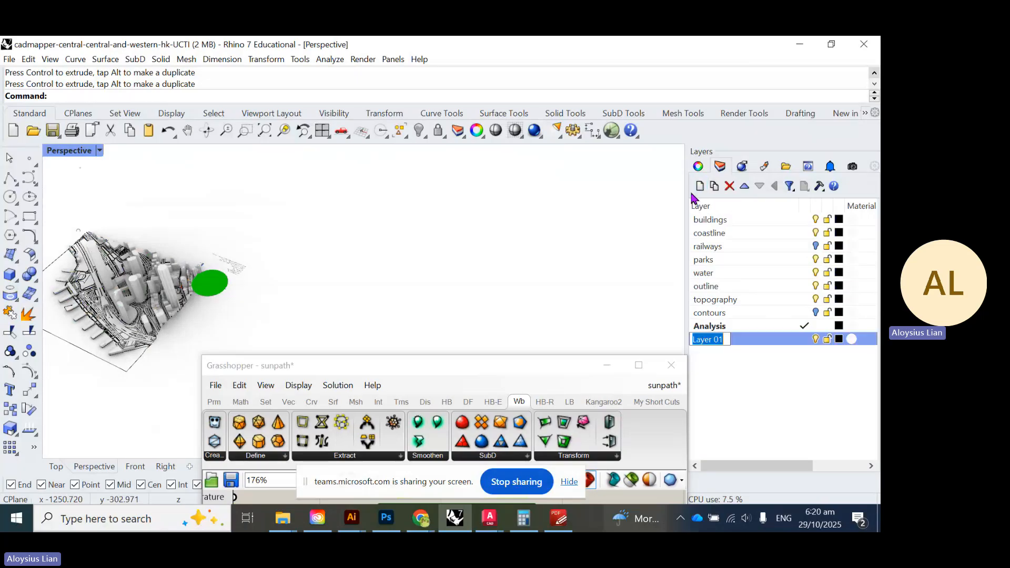
text(point)
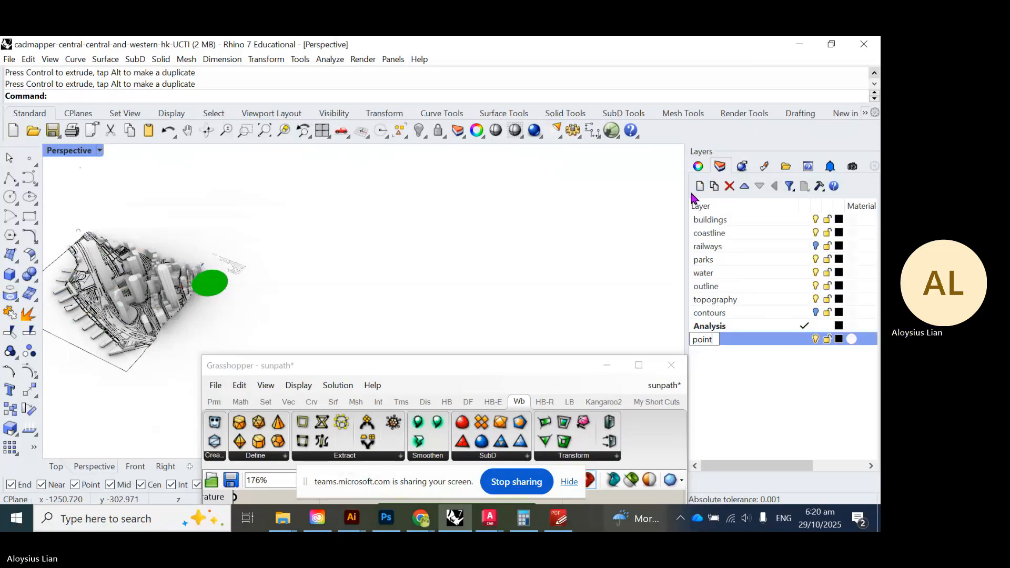
text(-wind)
key(Return)
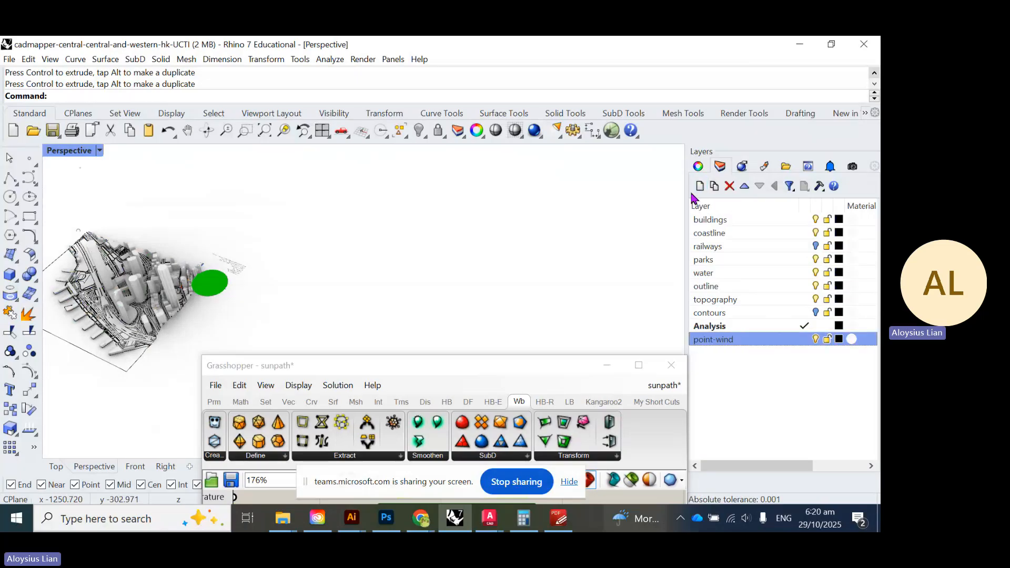
click(804, 341)
click(579, 357)
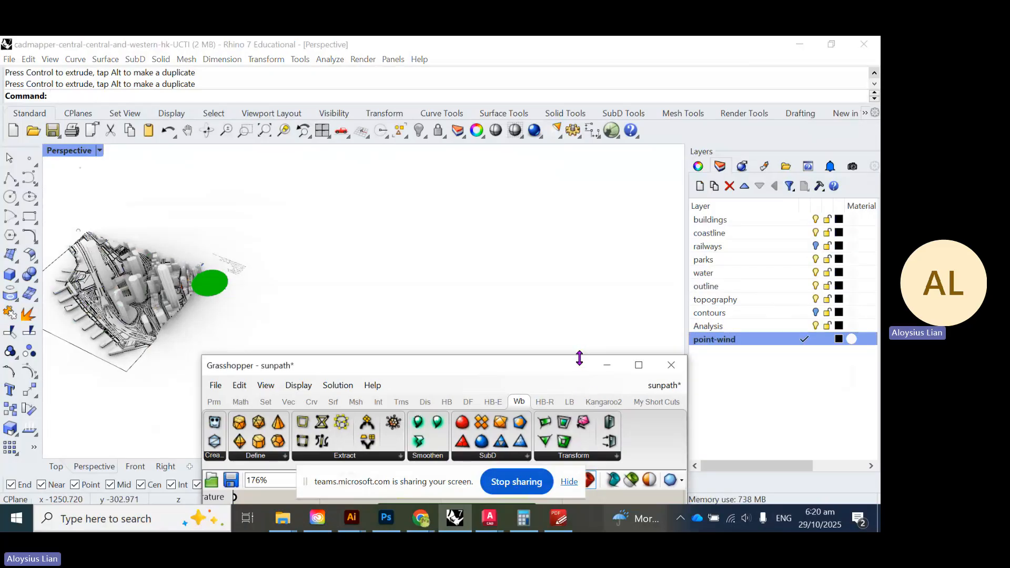
drag(579, 357, 637, 157)
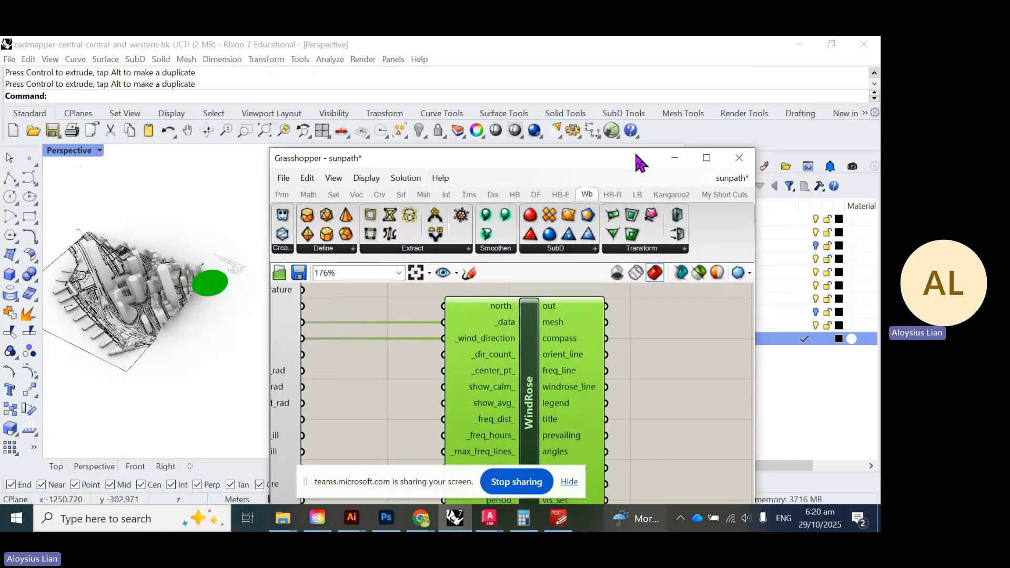
- Place a single Rhino point beside the city model and shift WindRose right
click(24, 164)
scroll(226, 360, down, 4)
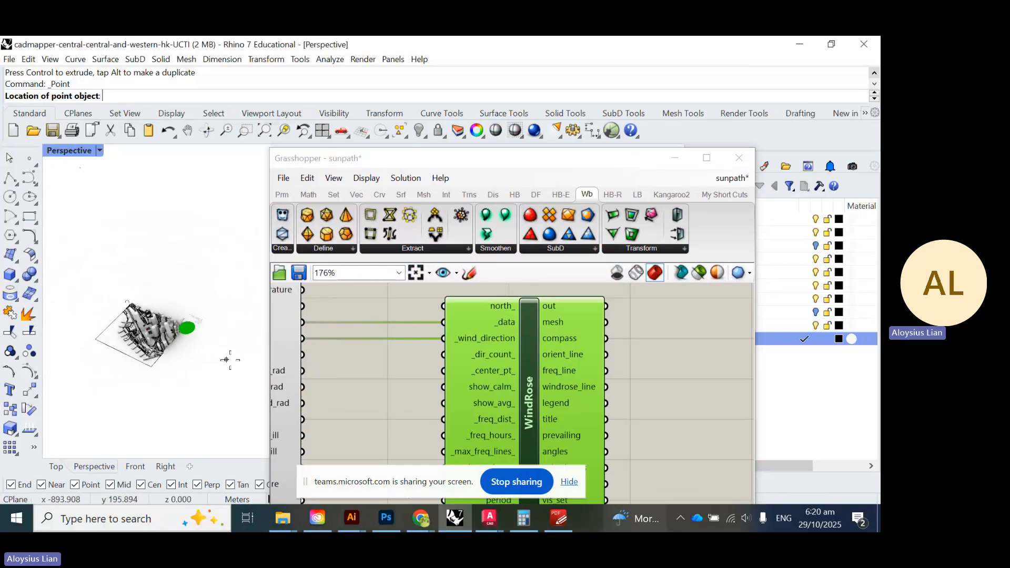
click(209, 365)
click(457, 412)
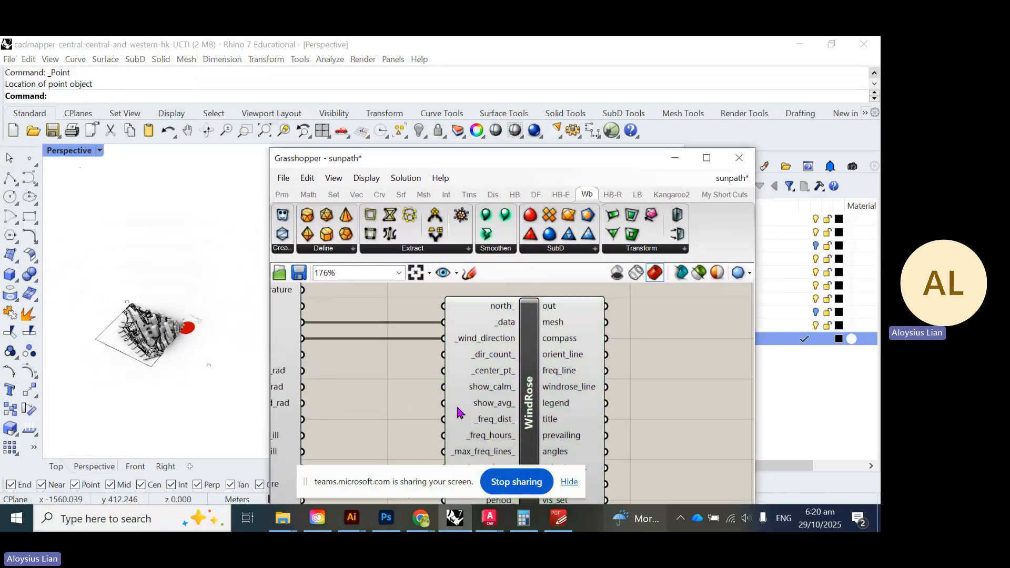
drag(457, 412, 528, 412)
click(460, 424)
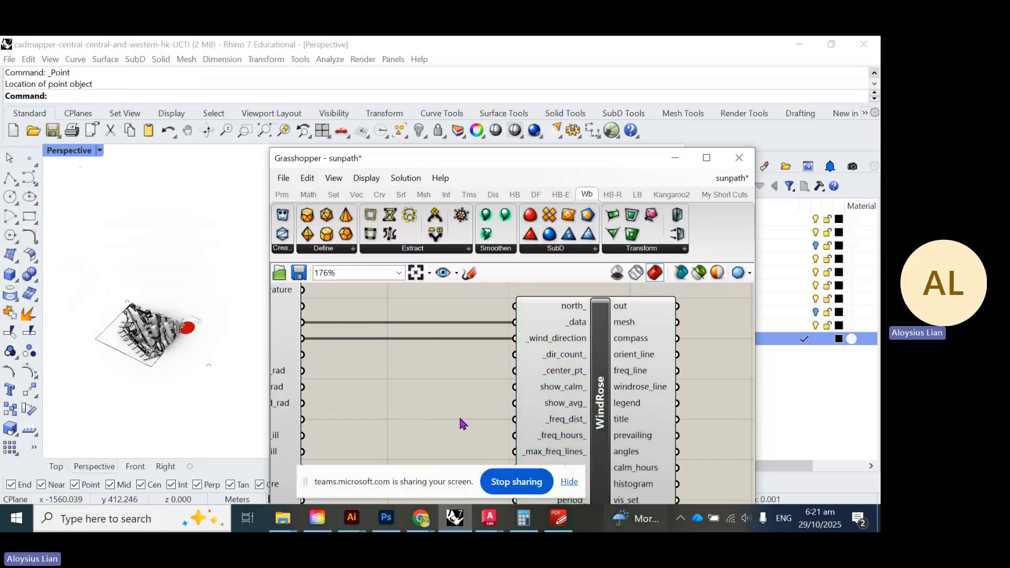
- Add a Point component set to that Rhino point and wire it into WindRose's _center_pt_
double_click(460, 420)
text(p)
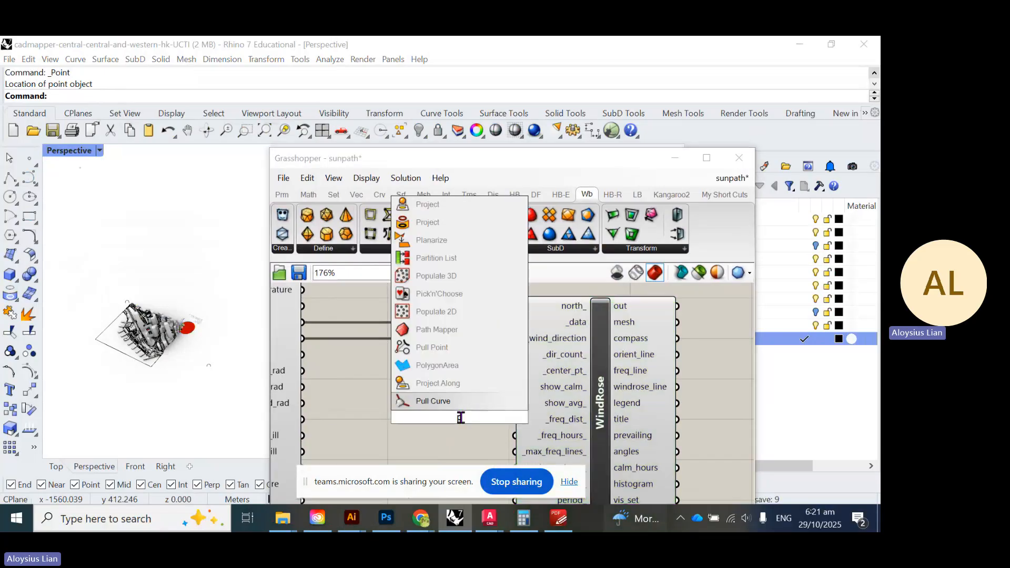
text(oint)
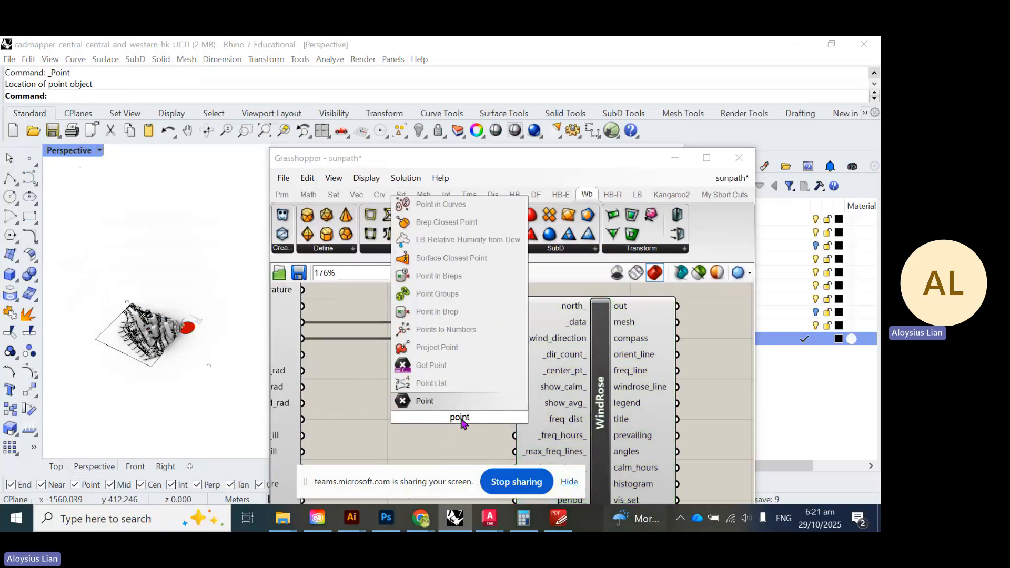
click(432, 401)
drag(448, 414, 438, 398)
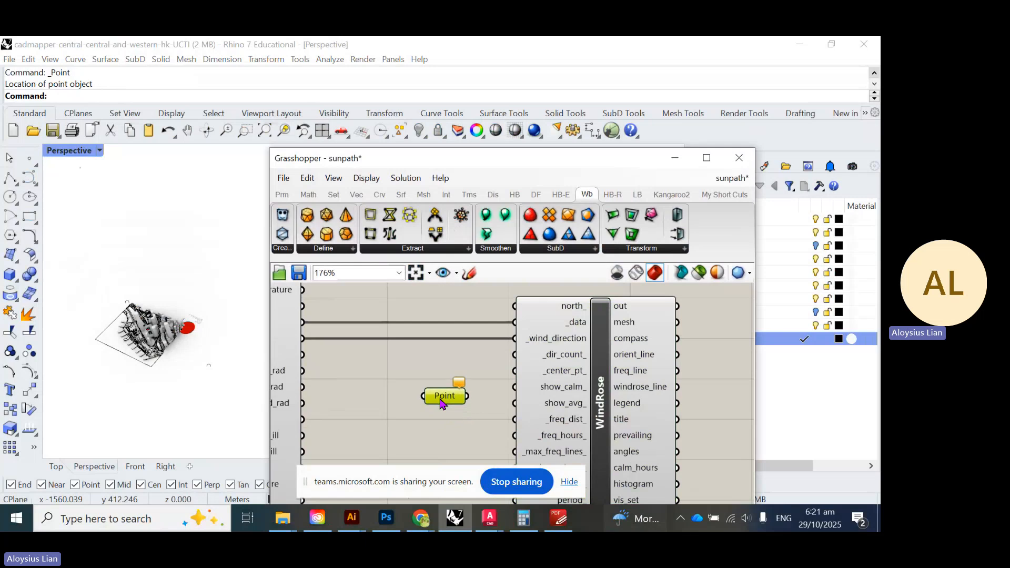
right_click(441, 398)
click(473, 409)
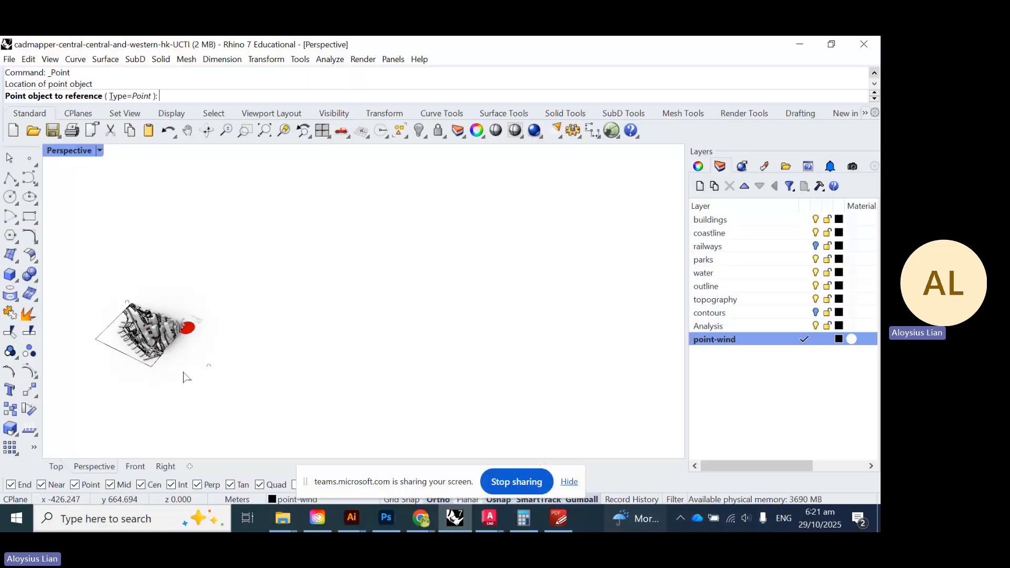
click(208, 366)
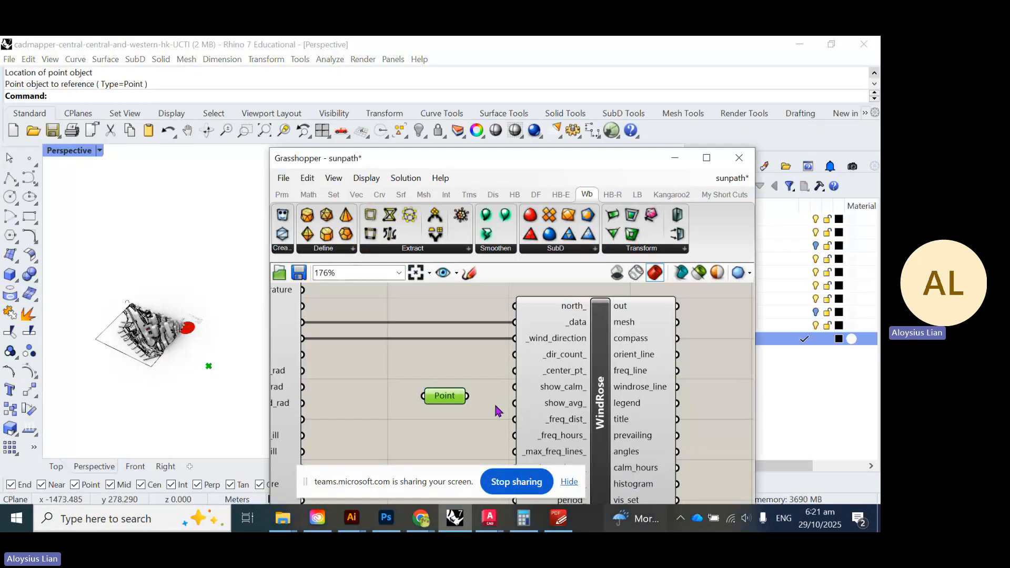
drag(467, 396, 520, 377)
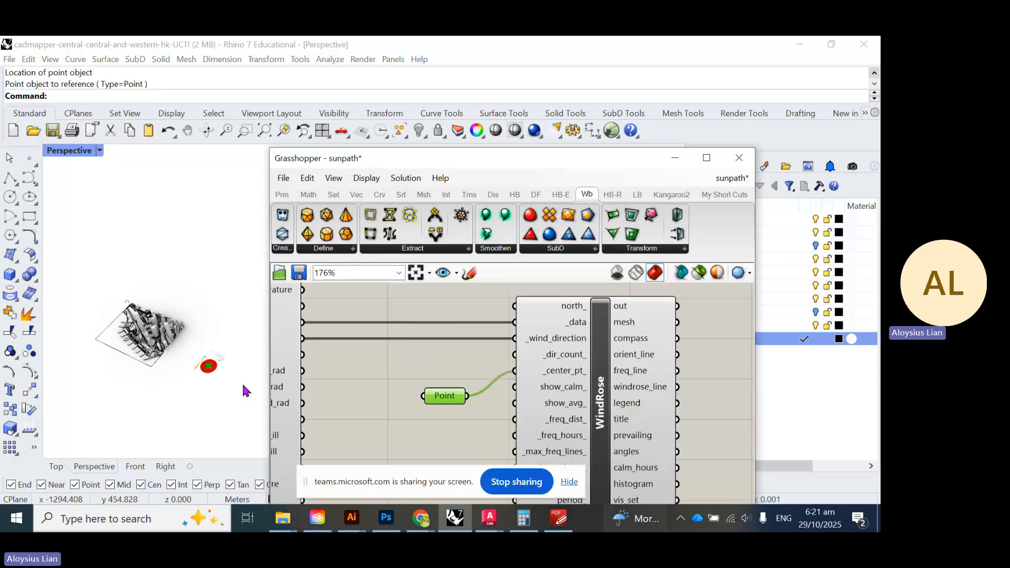
scroll(227, 371, up, 3)
scroll(165, 384, up, 8)
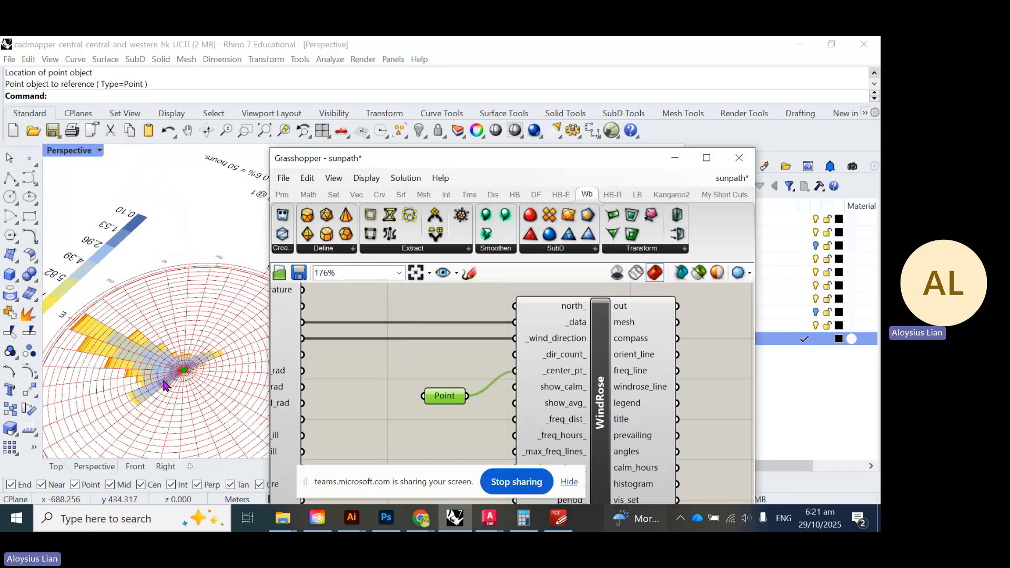
scroll(161, 383, down, 5)
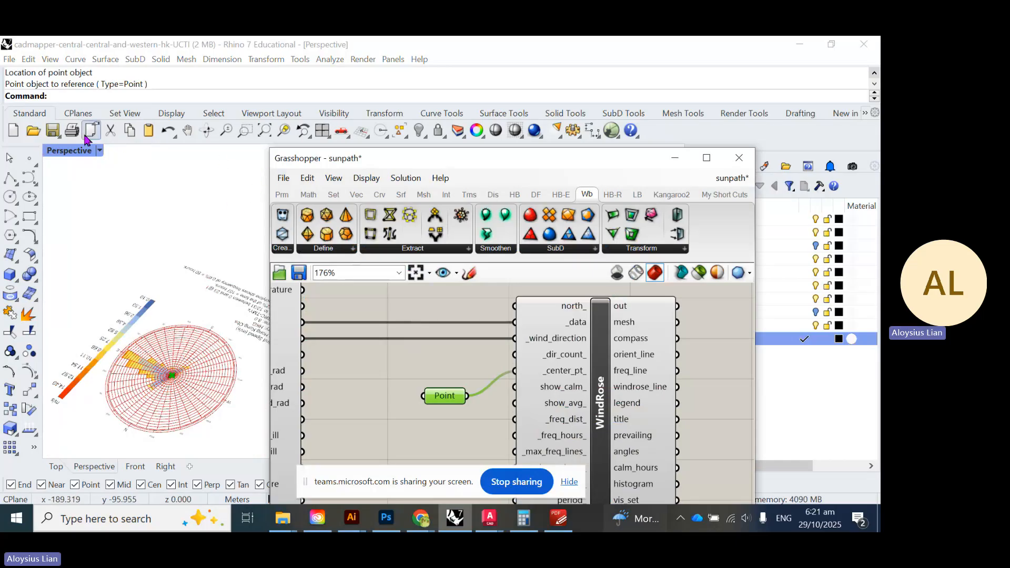
- Maximize the Top view and move the Grasshopper window aside to centre the wind rose
double_click(61, 152)
double_click(58, 152)
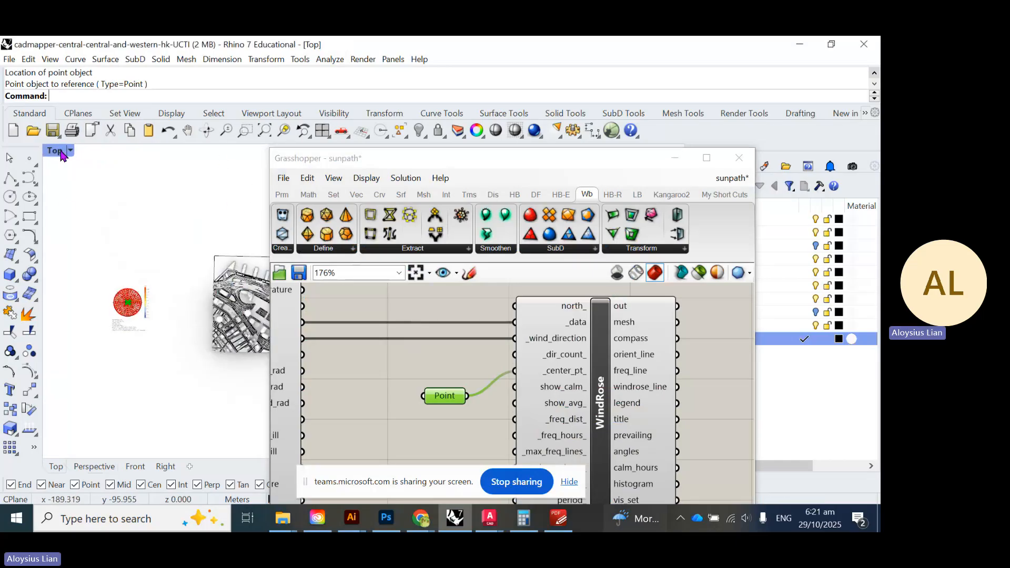
scroll(121, 322, up, 10)
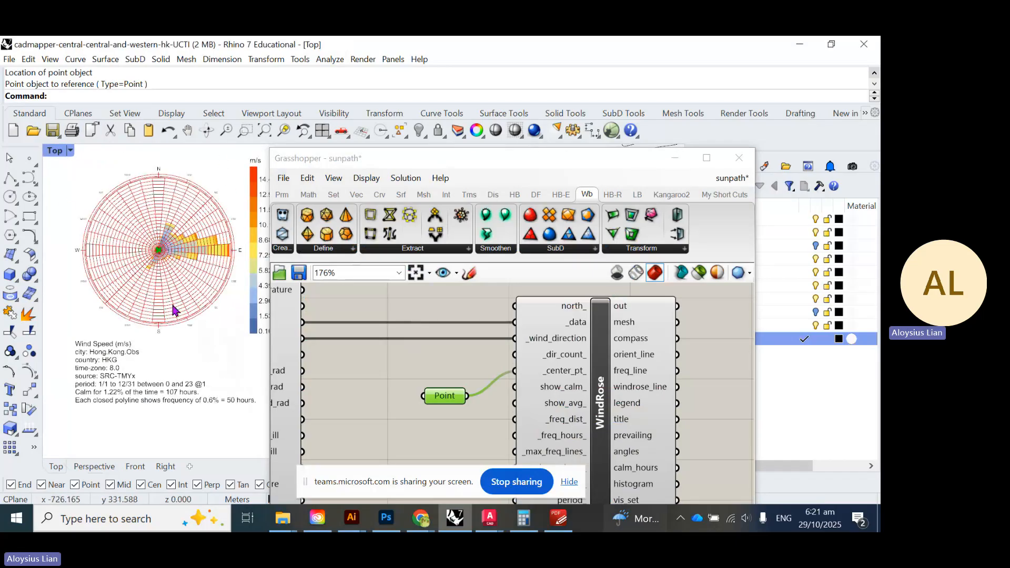
drag(382, 161, 537, 74)
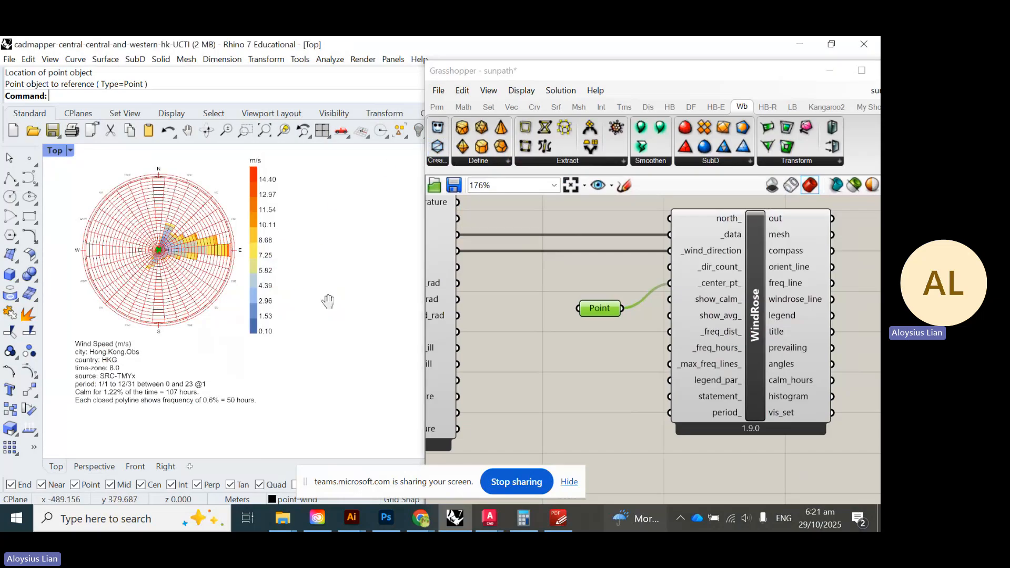
right_drag(296, 283, 361, 307)
scroll(316, 321, up, 3)
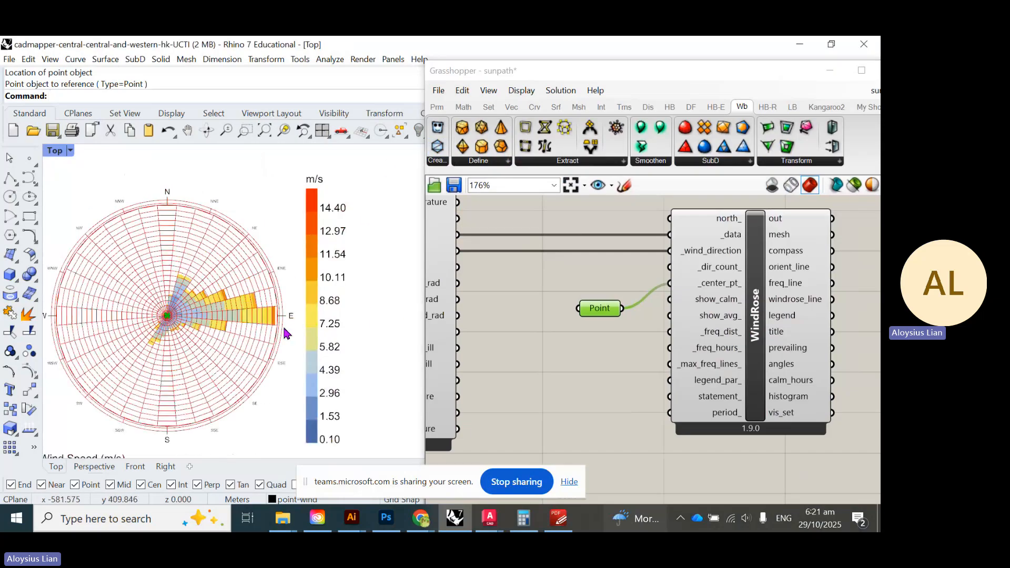
scroll(285, 332, up, 2)
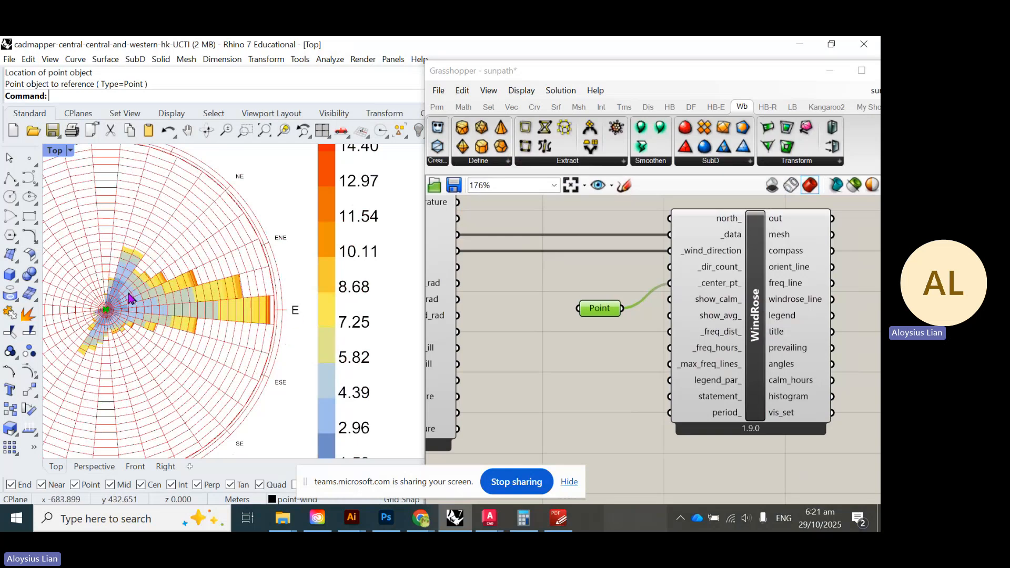
scroll(335, 322, down, 10)
scroll(197, 336, up, 6)
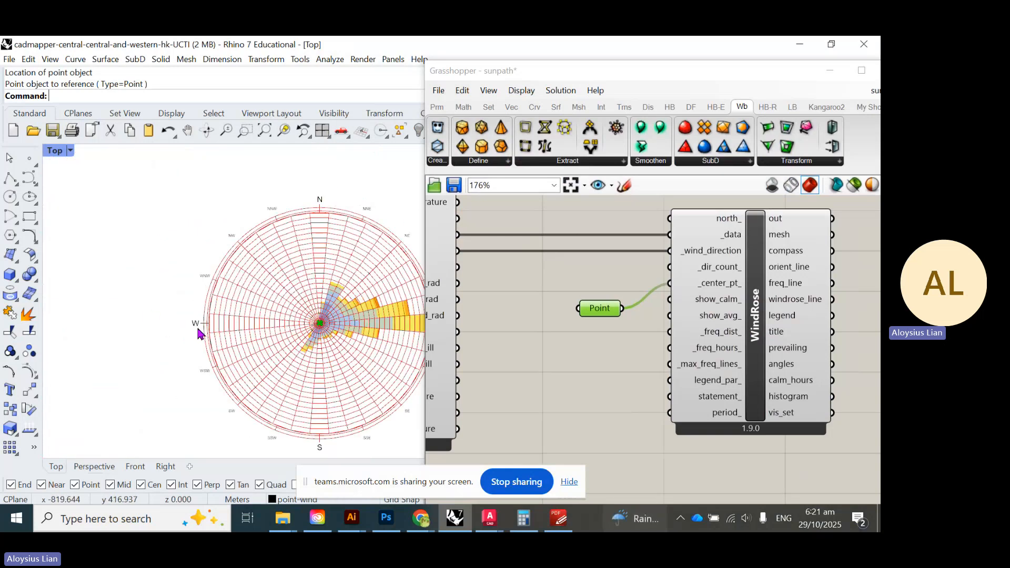
right_drag(279, 350, 184, 370)
- Frame the 0.10–14.40 m/s legend and the calm 1.22% (107 hours) info text
scroll(314, 333, up, 4)
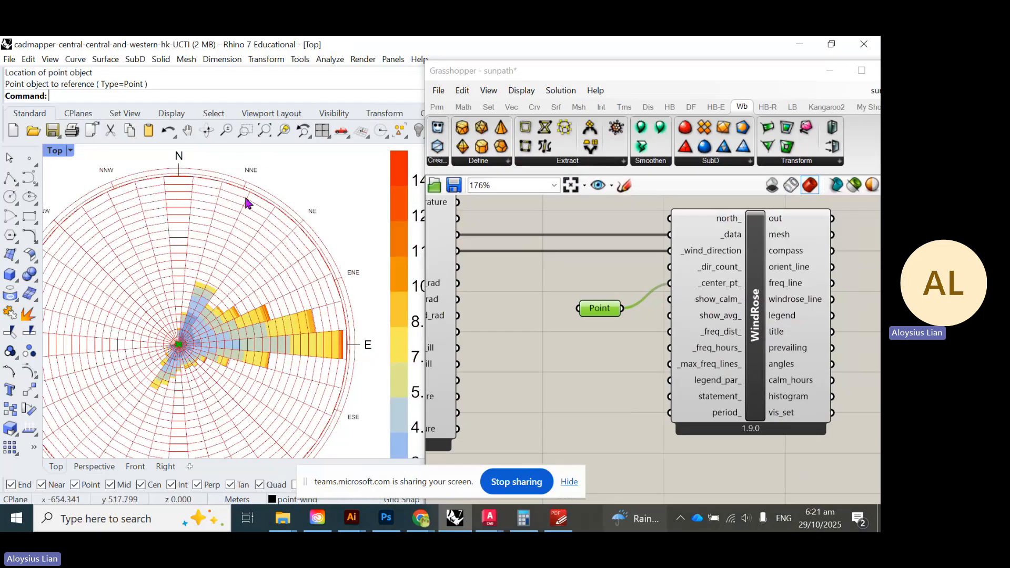
scroll(249, 202, down, 2)
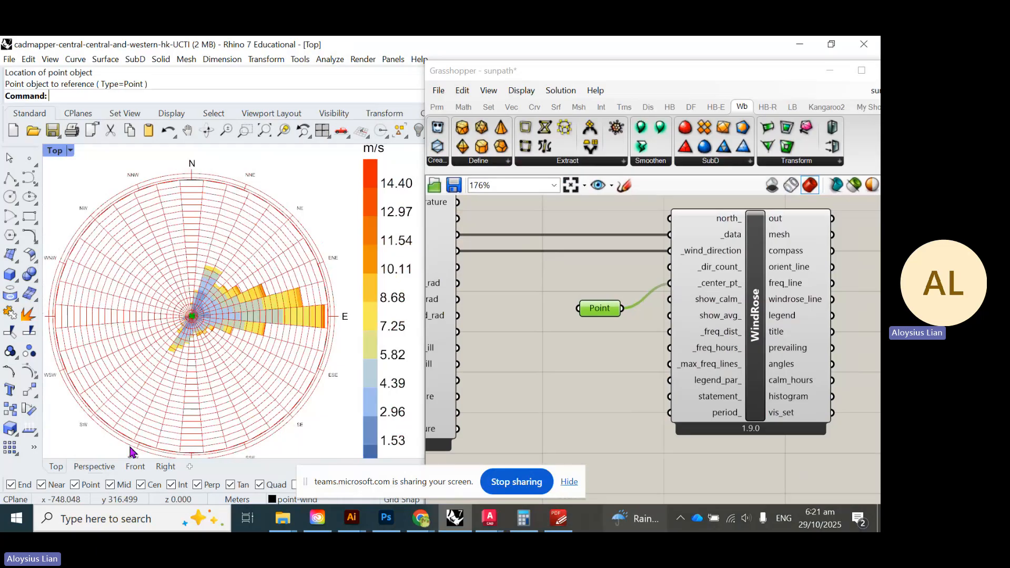
scroll(130, 451, up, 4)
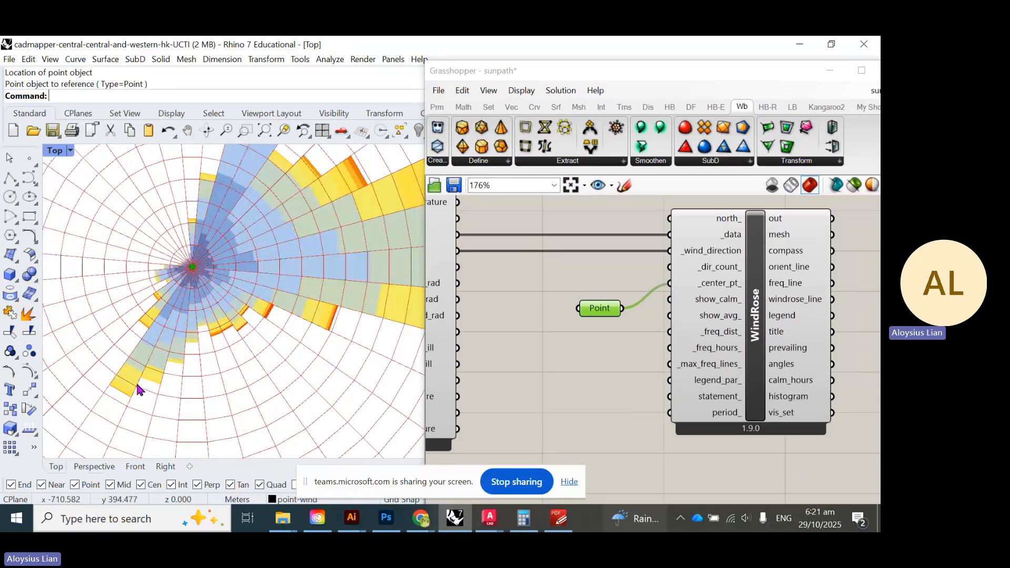
scroll(143, 359, down, 5)
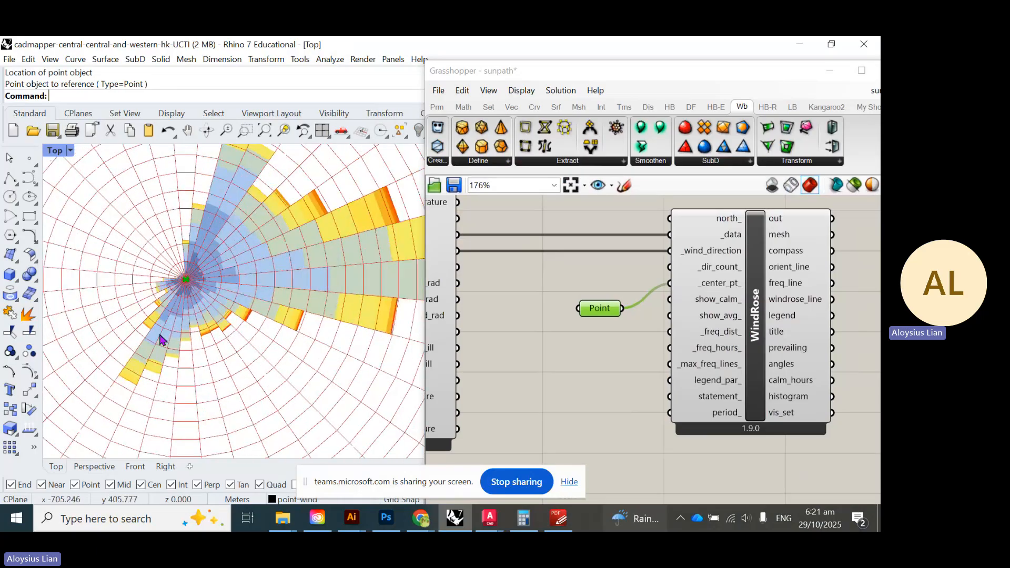
scroll(188, 368, down, 2)
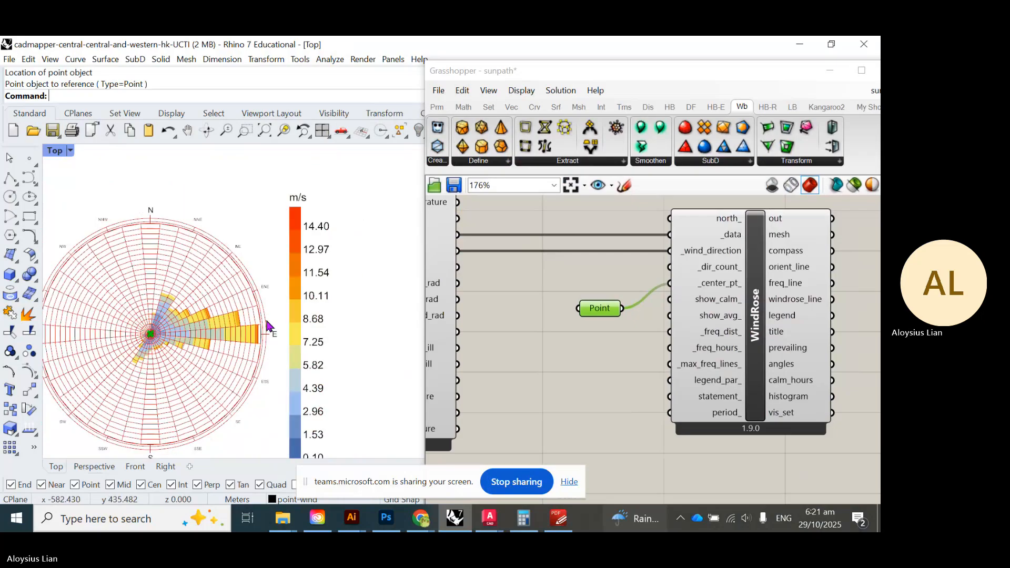
scroll(264, 323, up, 2)
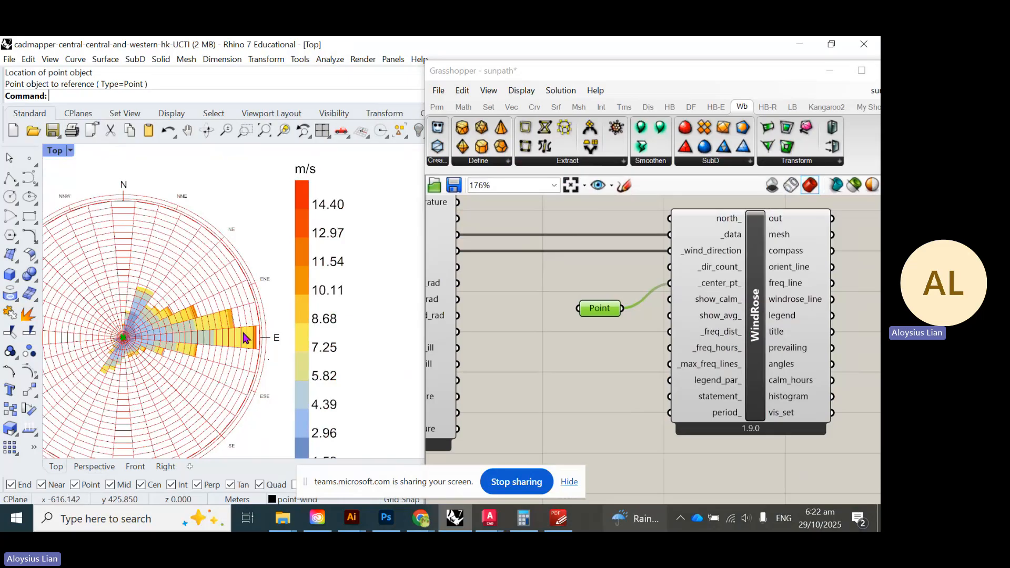
scroll(190, 340, down, 5)
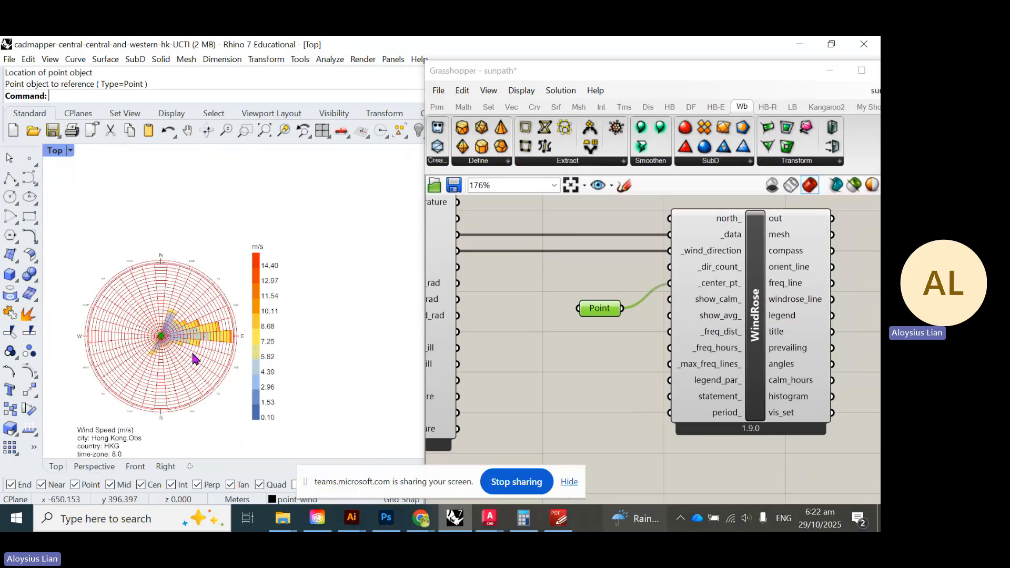
scroll(226, 336, up, 5)
scroll(205, 328, down, 5)
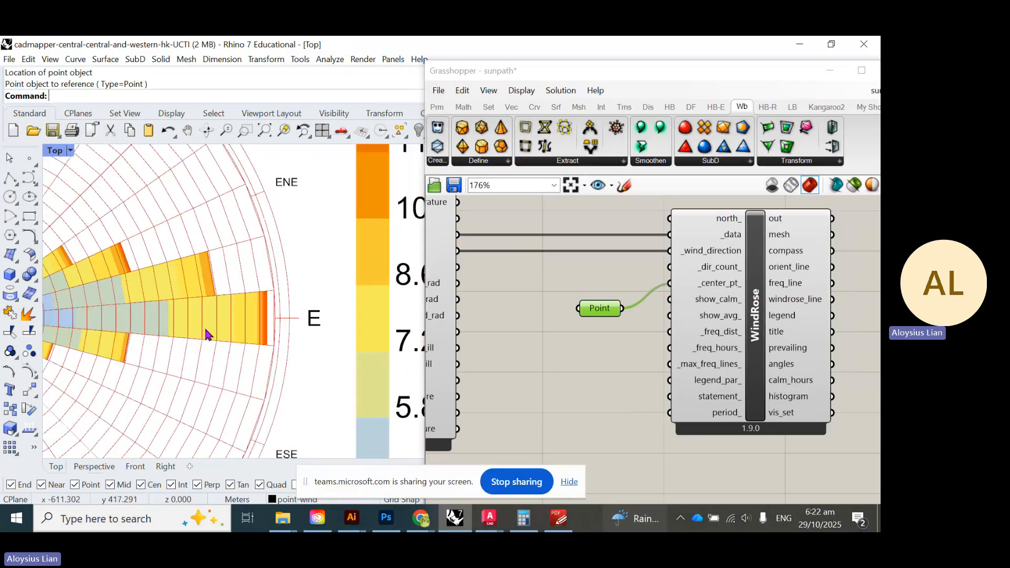
right_drag(131, 419, 147, 365)
scroll(153, 405, up, 2)
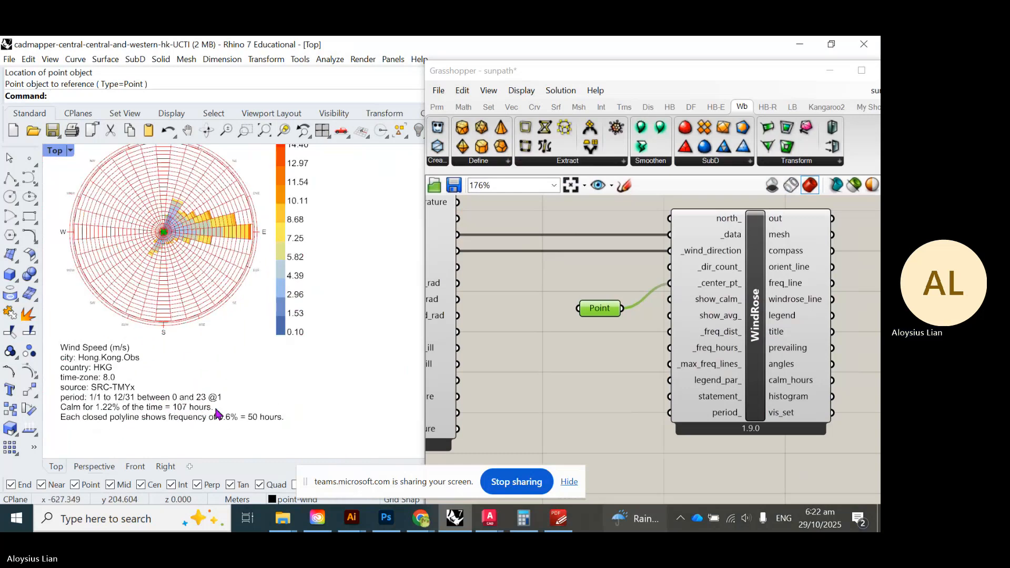
right_drag(242, 337, 244, 375)
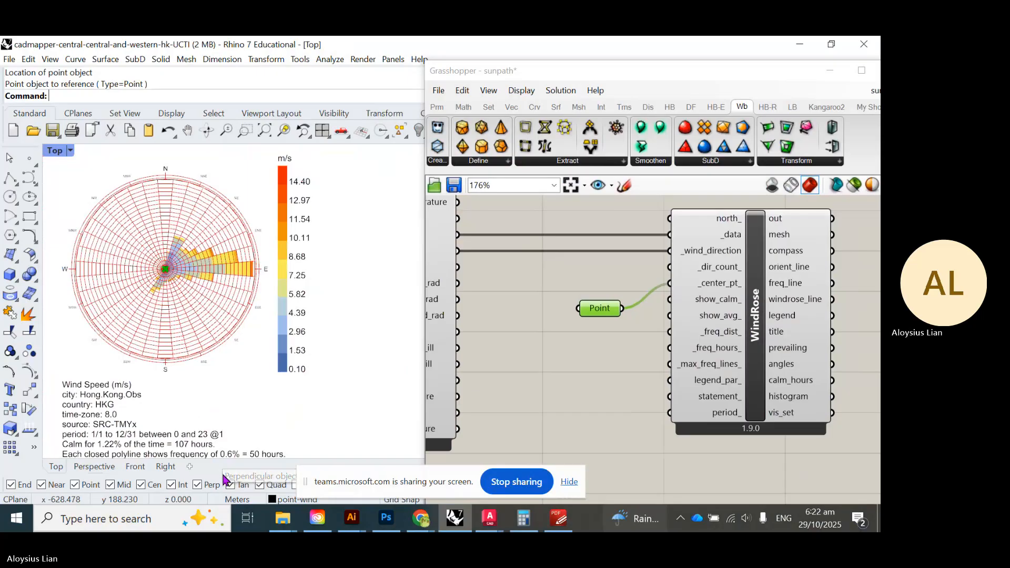
drag(609, 318, 613, 292)
- Move the Point and WindRose components together further right on the canvas
scroll(745, 403, down, 4)
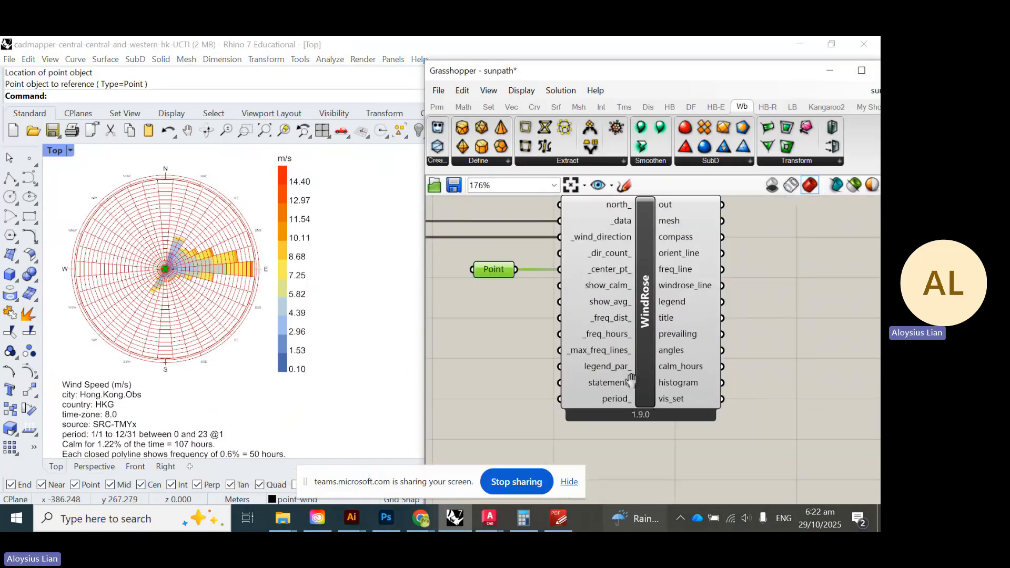
drag(718, 439, 583, 305)
drag(661, 339, 755, 337)
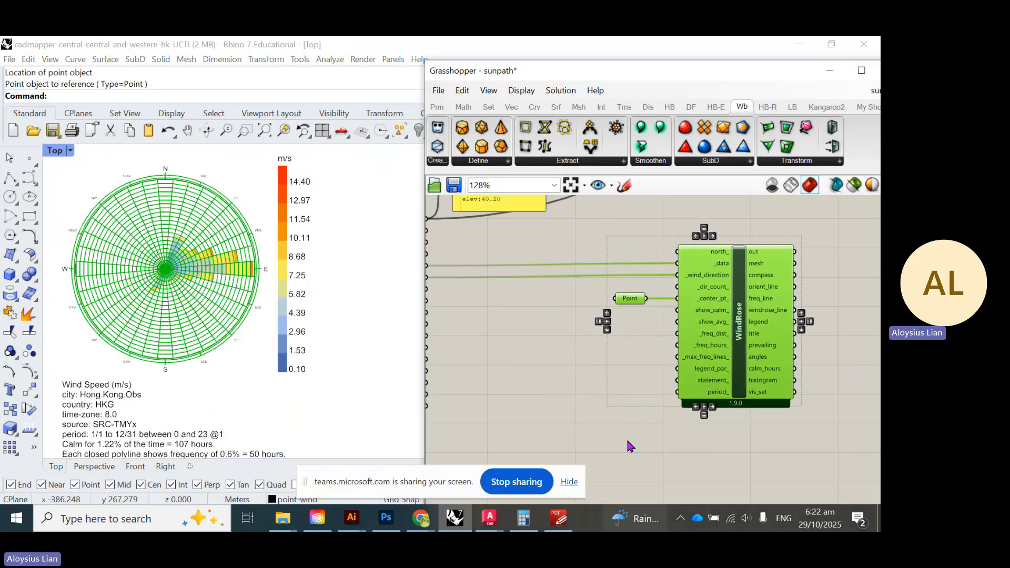
click(660, 439)
scroll(655, 438, up, 4)
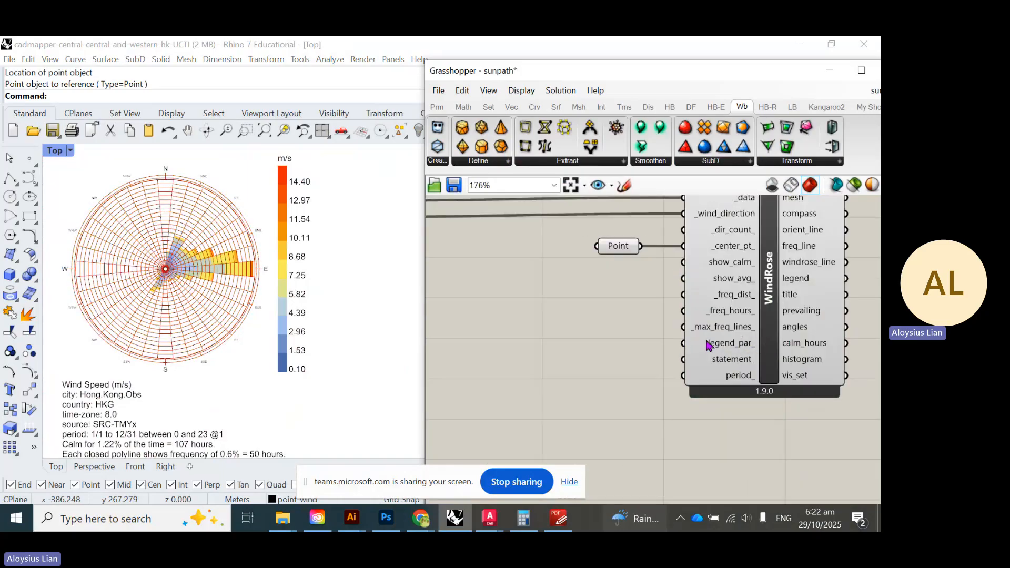
- Add LB Legend Parameters via a 'lege' search and wire leg_par into WindRose's legend_par_
double_click(595, 398)
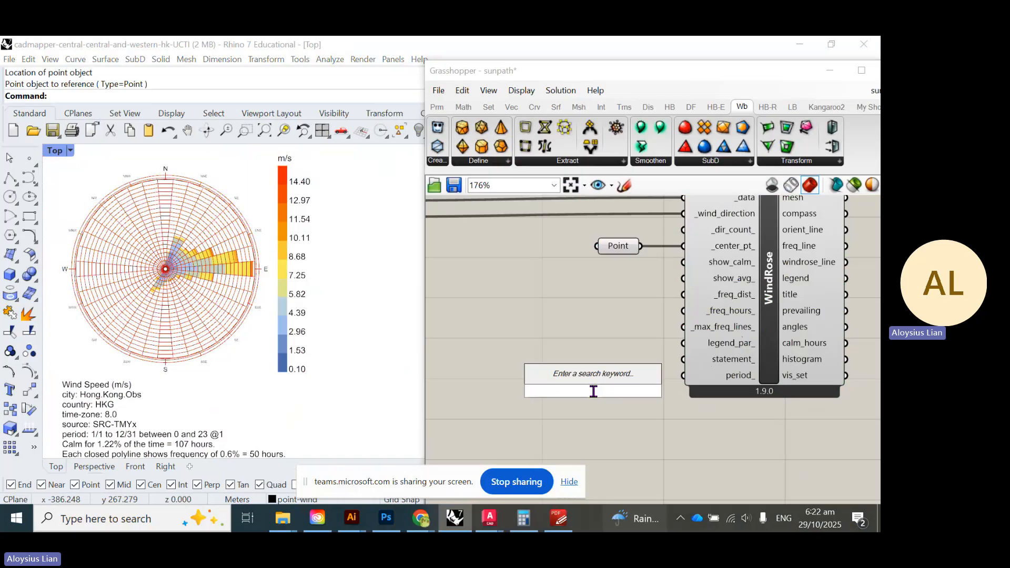
text(lege)
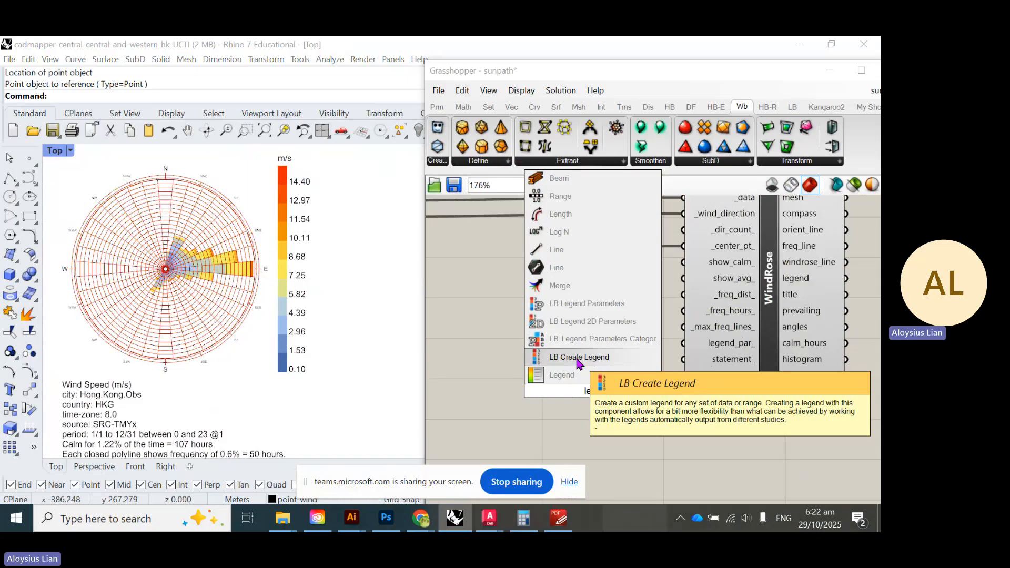
click(600, 313)
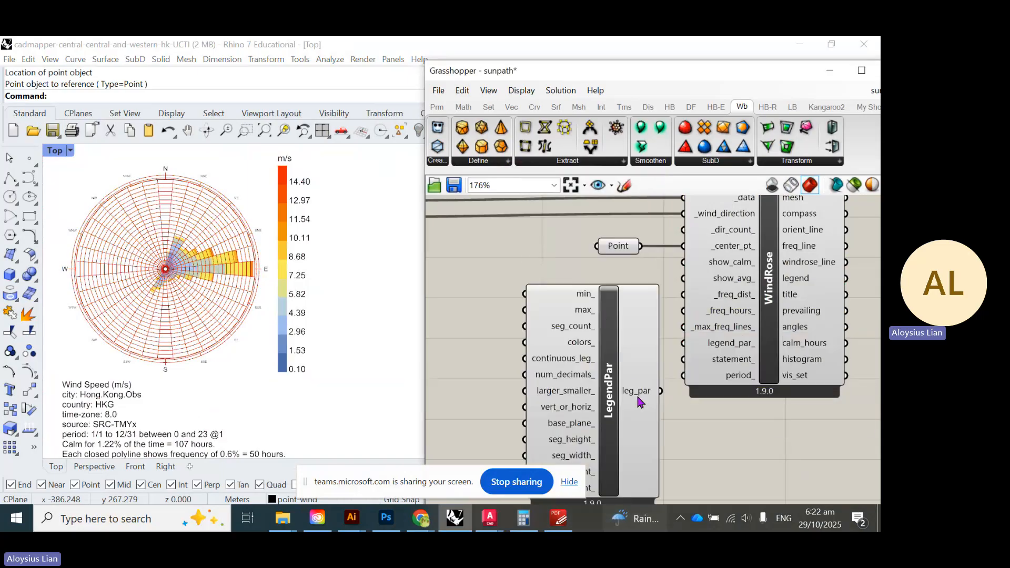
drag(661, 390, 674, 346)
scroll(667, 347, down, 1)
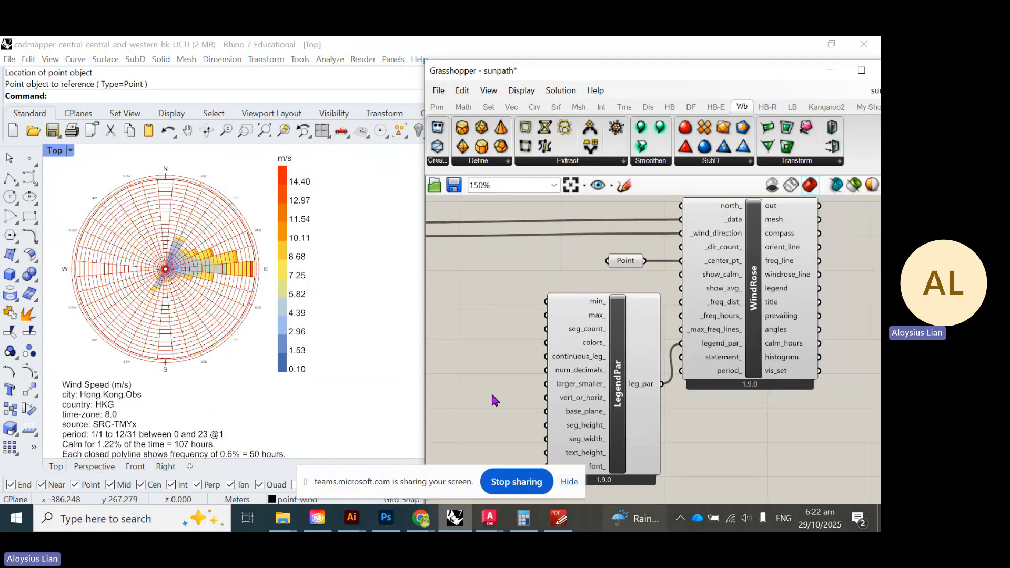
right_drag(493, 396, 587, 380)
scroll(649, 355, down, 3)
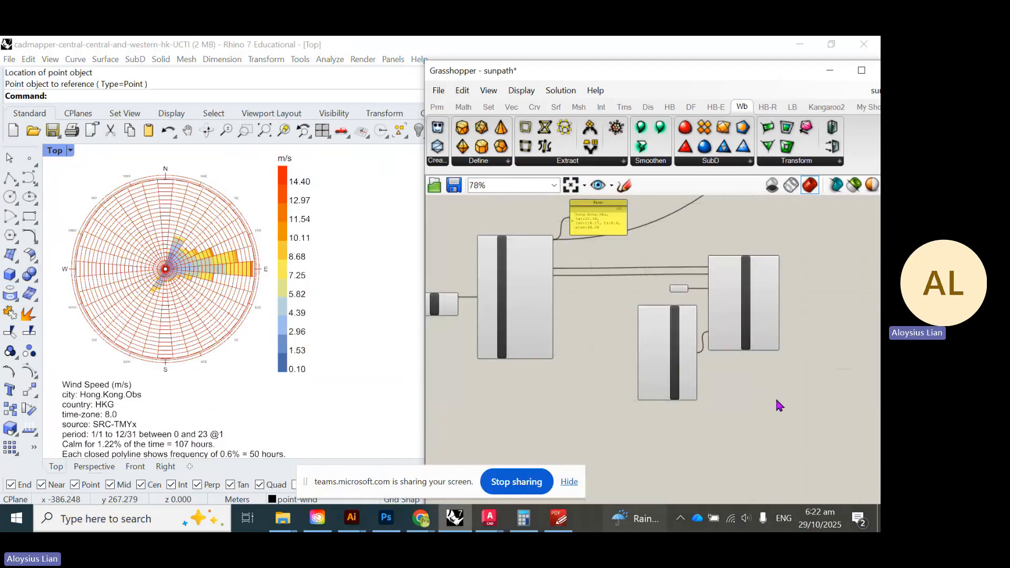
drag(776, 399, 627, 273)
drag(747, 296, 790, 296)
click(630, 354)
scroll(673, 342, up, 5)
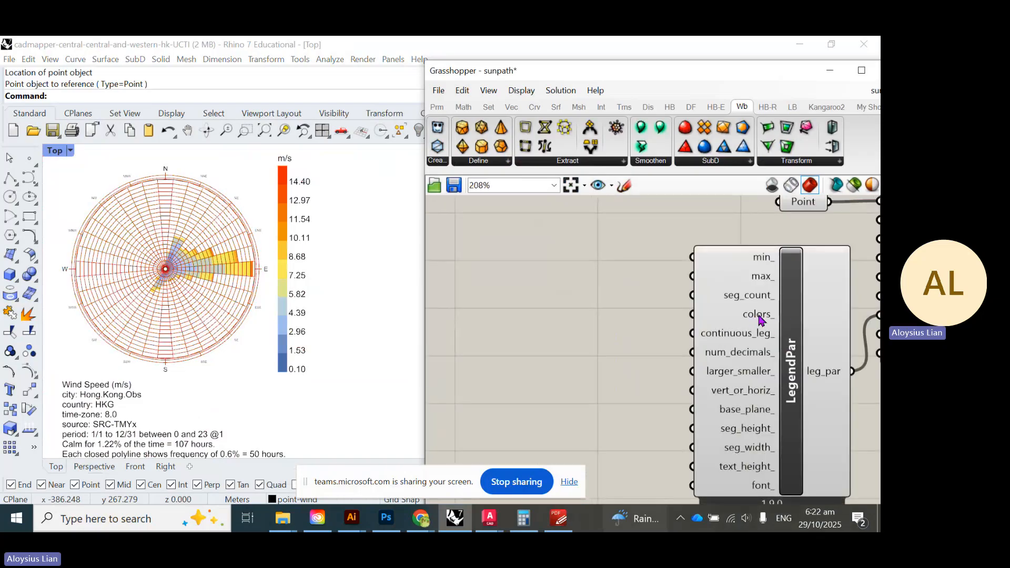
- Add LB Color Range via a 'color' search and wire its colors into LegendPar's colors_
double_click(543, 367)
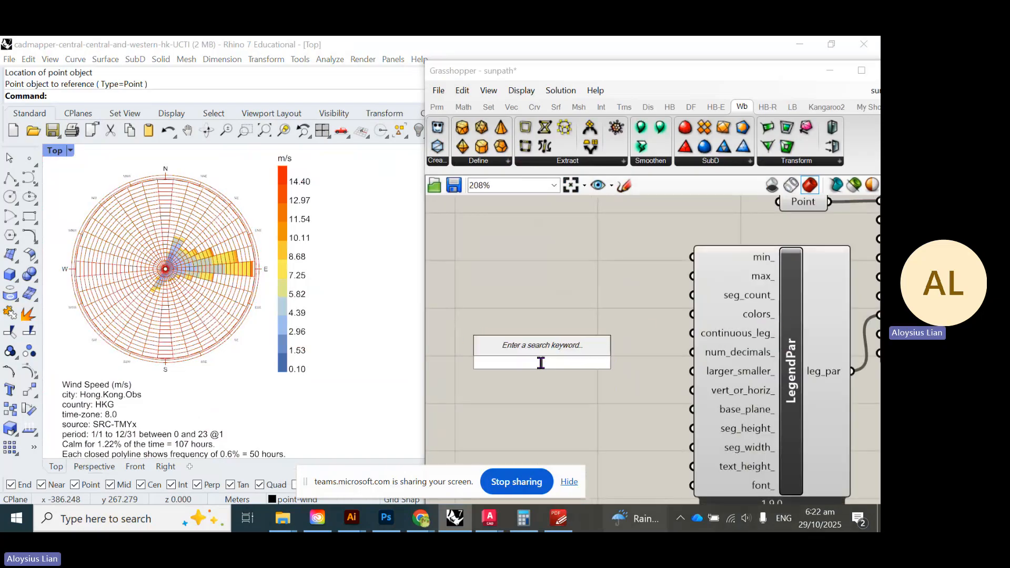
text(color)
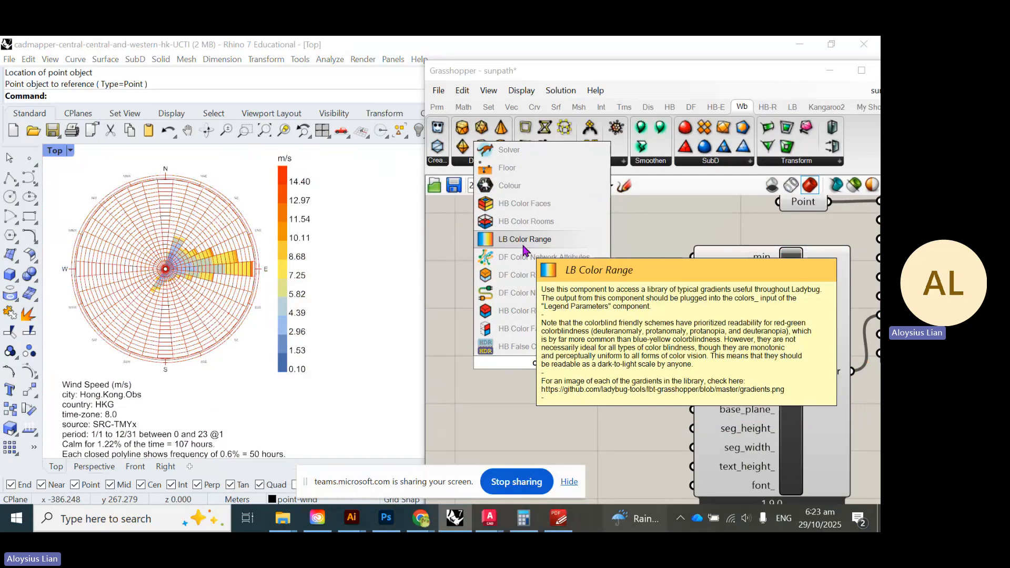
click(559, 242)
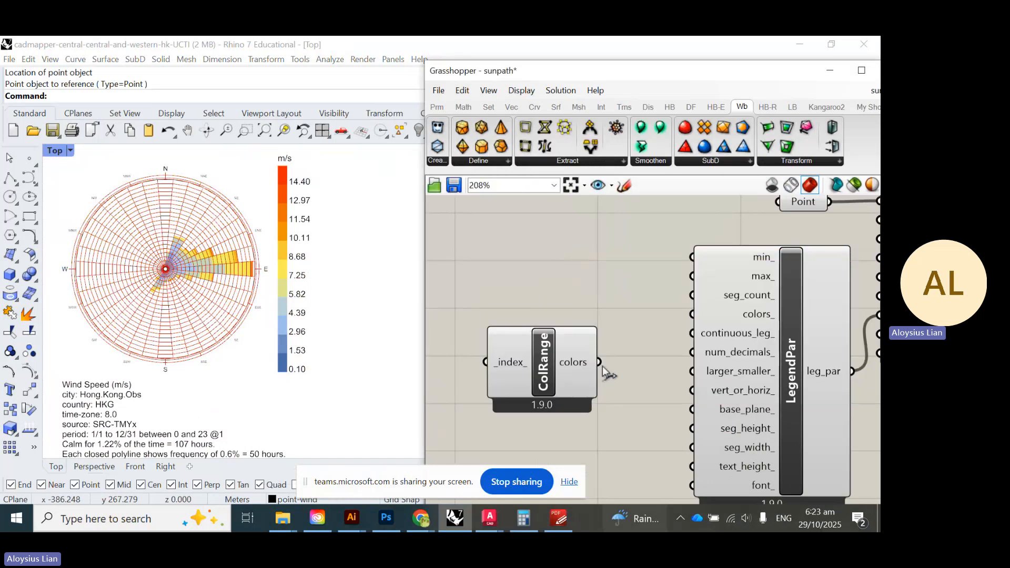
drag(600, 363, 694, 325)
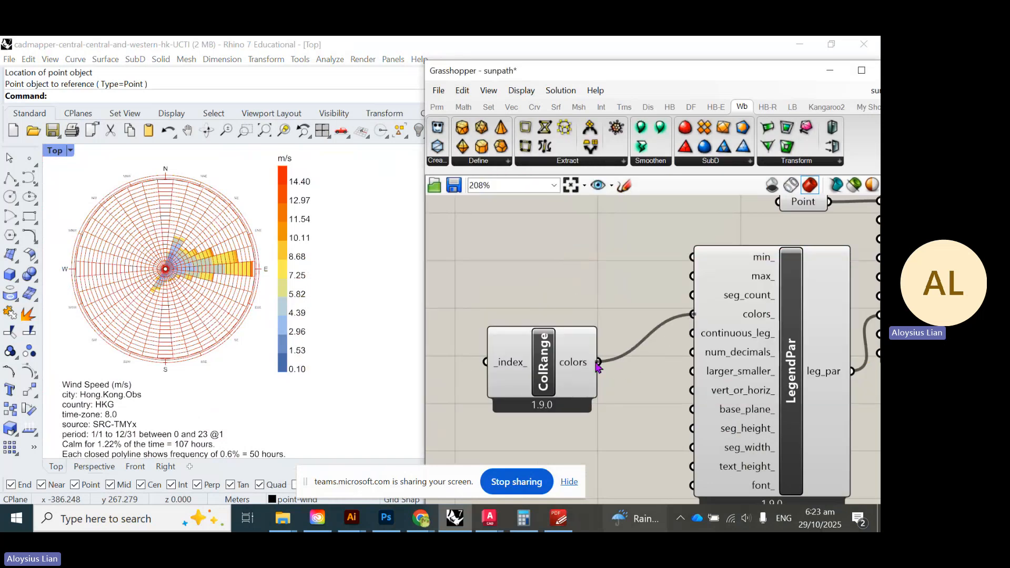
drag(558, 373, 619, 326)
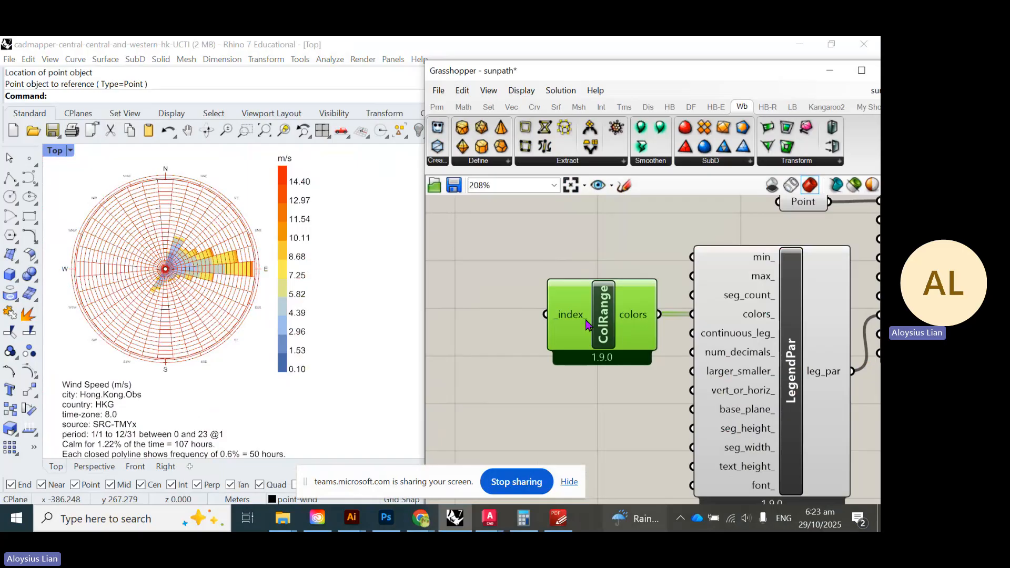
mouse_move(578, 321)
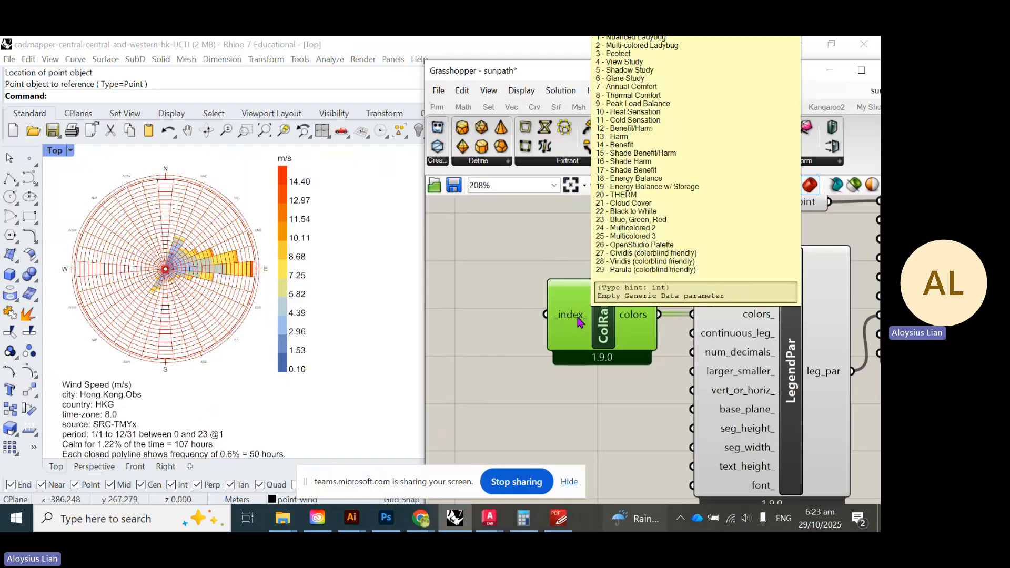
right_drag(590, 332, 633, 362)
- Create a 0–29 number slider with '0<29' and place it beside ColRange's _index_ input
double_click(531, 375)
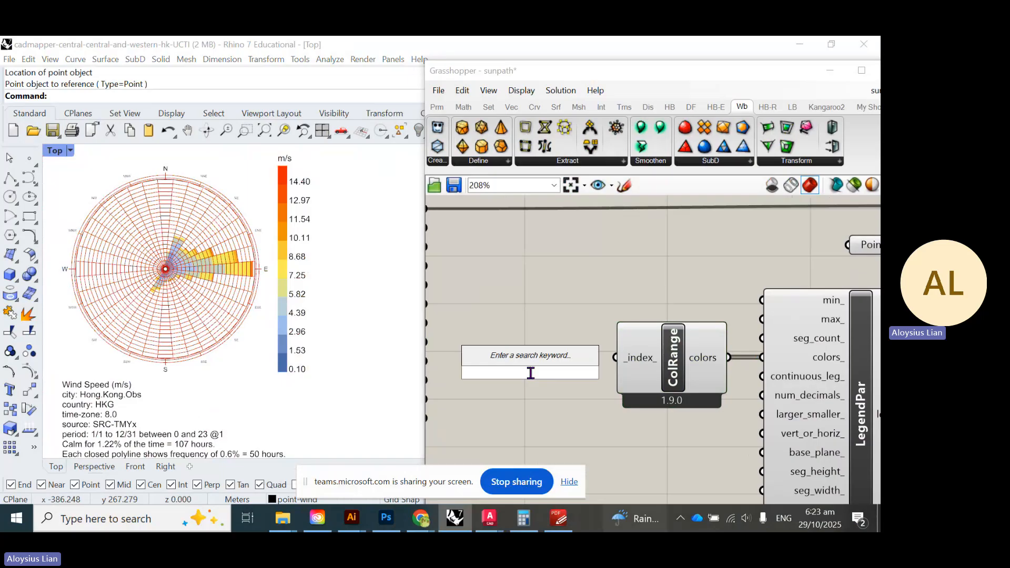
text(0<29)
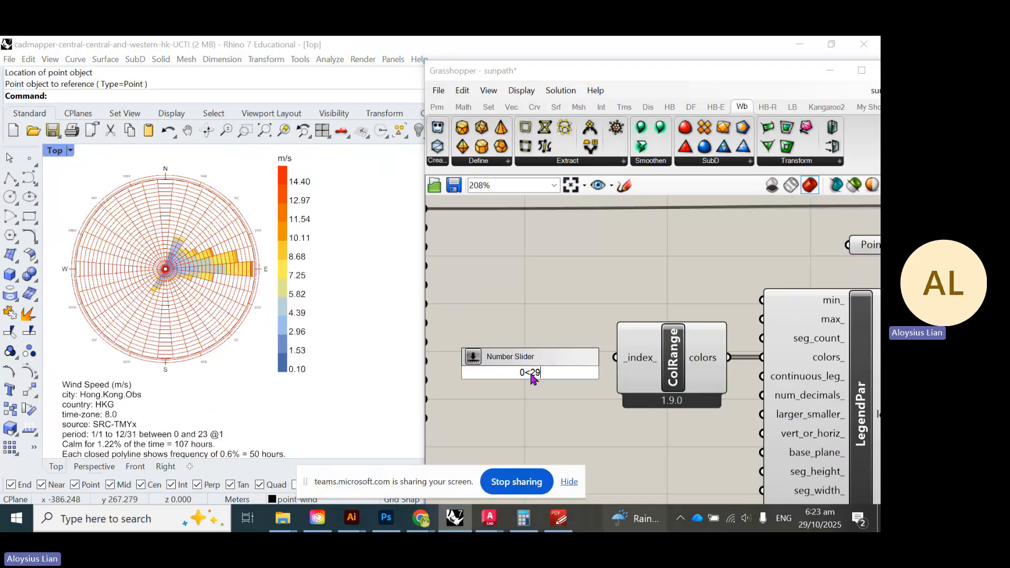
key(Return)
scroll(657, 376, down, 2)
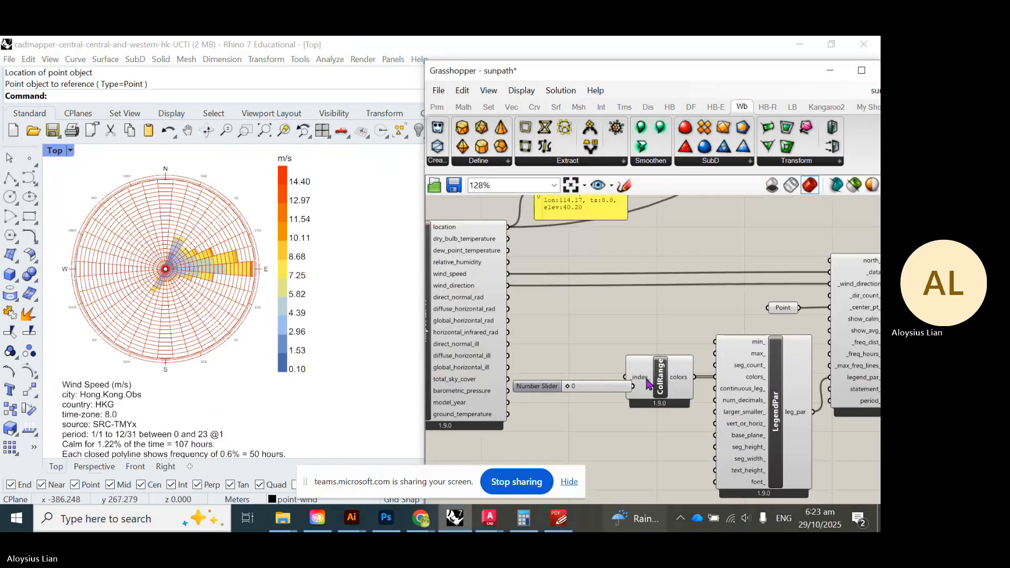
scroll(657, 376, down, 2)
drag(873, 462, 582, 237)
drag(697, 363, 727, 364)
click(603, 382)
scroll(508, 333, up, 2)
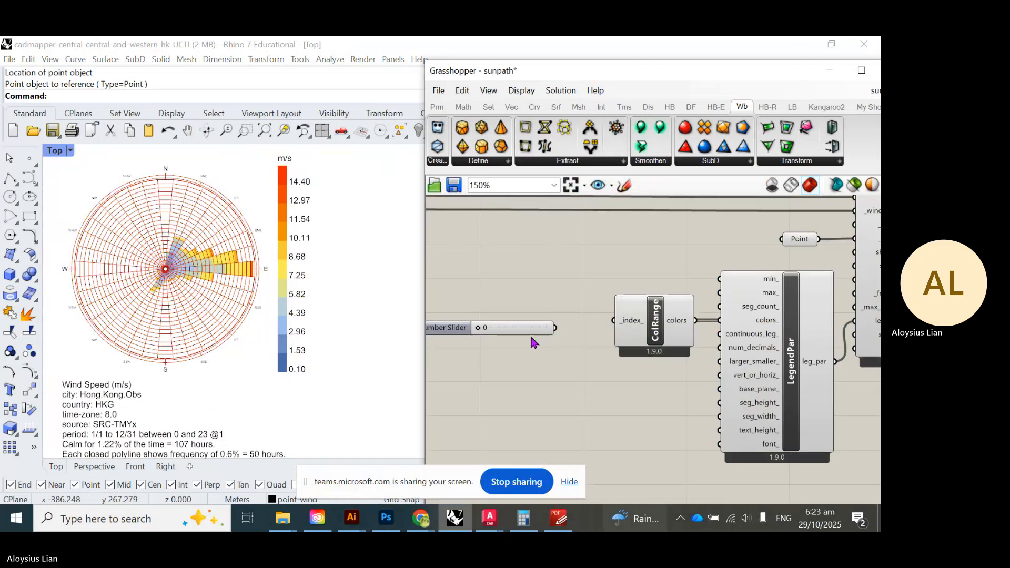
click(544, 334)
drag(544, 334, 575, 327)
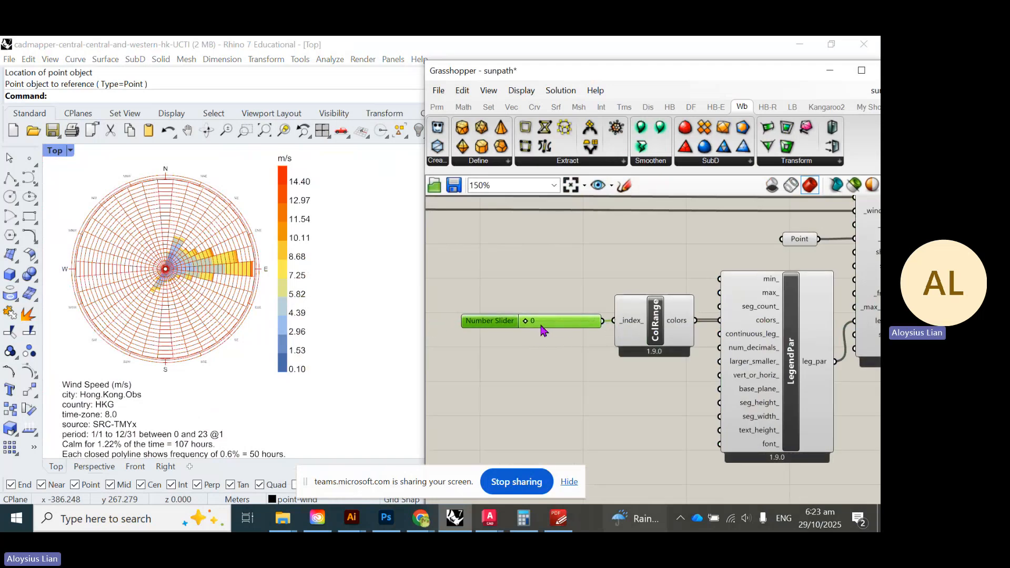
- Drag the slider through the colour palettes, leaving it at 13 for an orange-red wind rose
scroll(541, 327, up, 2)
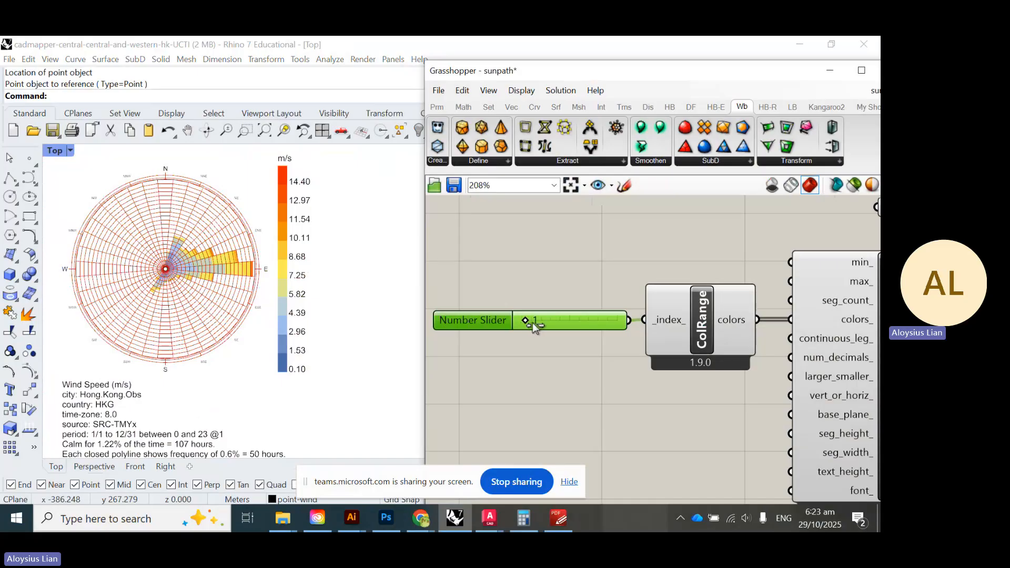
drag(533, 326, 660, 370)
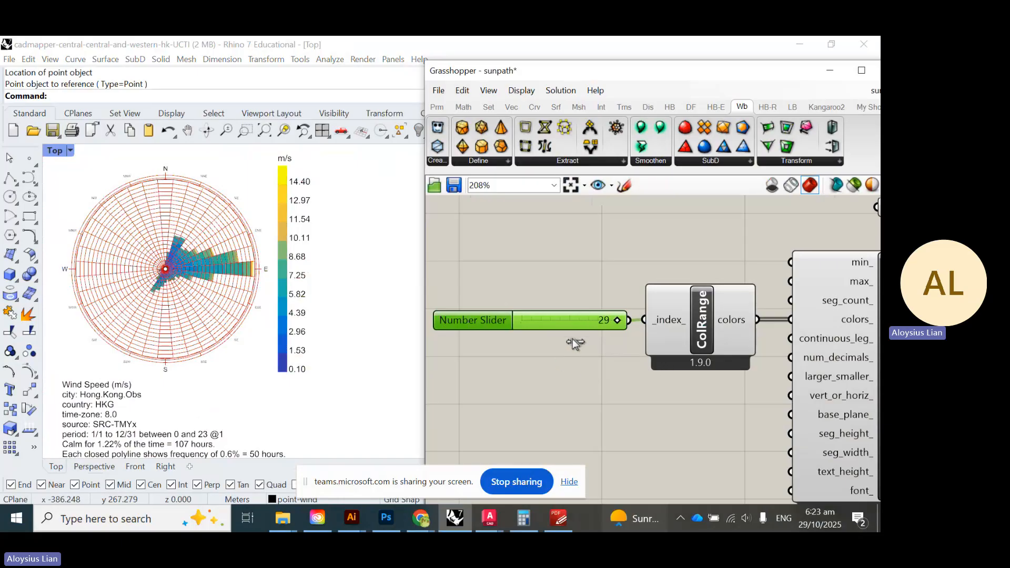
mouse_move(617, 320)
mouse_down()
mouse_move(583, 323)
mouse_move(603, 333)
mouse_up()
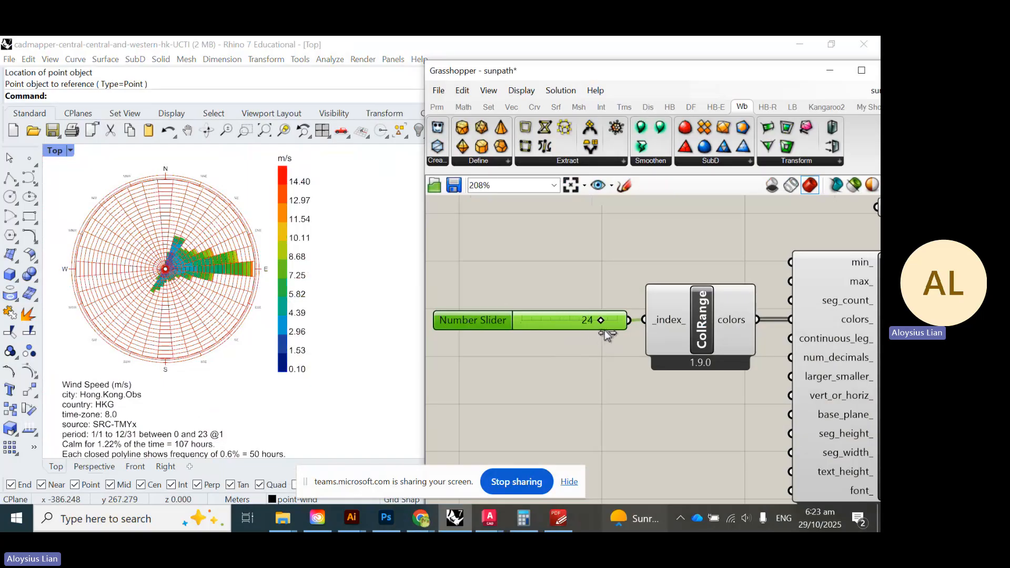
drag(612, 336, 568, 335)
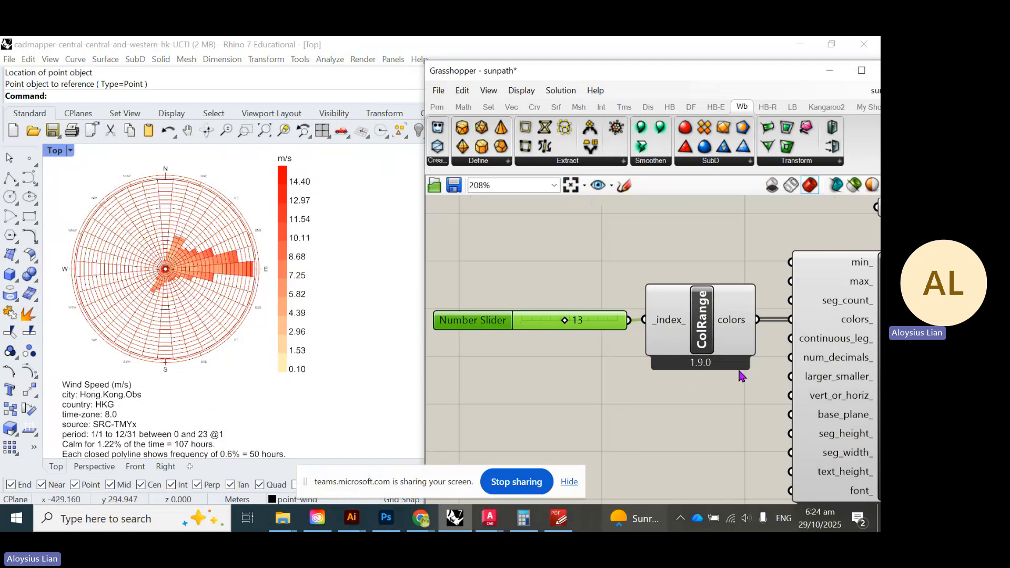
scroll(573, 414, down, 5)
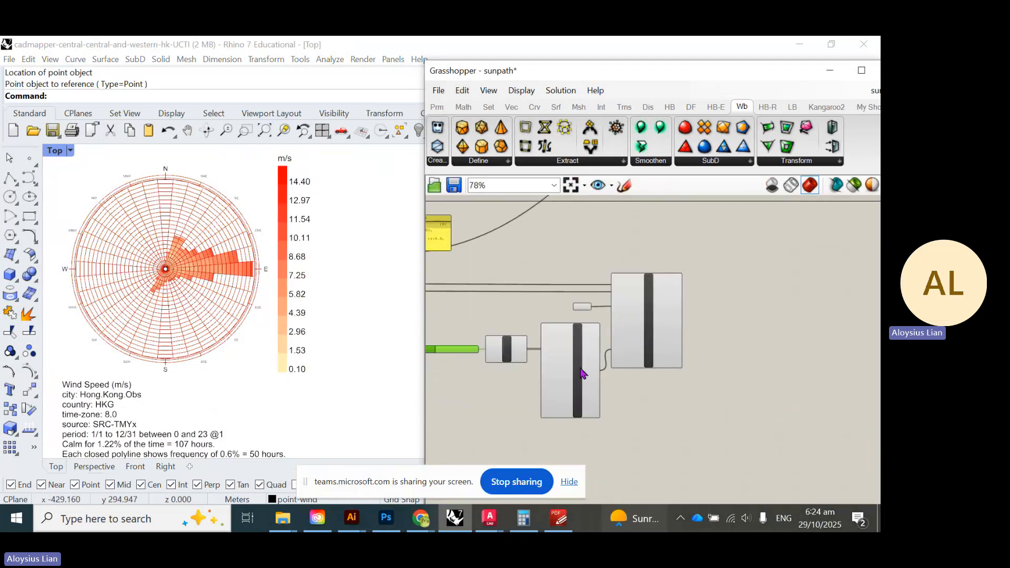
right_drag(513, 358, 556, 359)
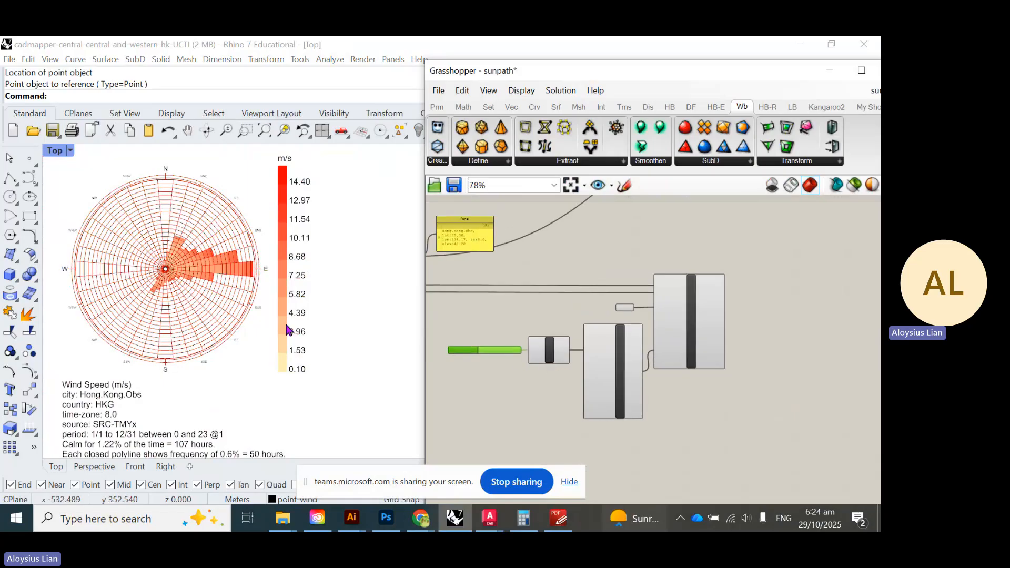
scroll(287, 329, down, 6)
scroll(209, 291, up, 6)
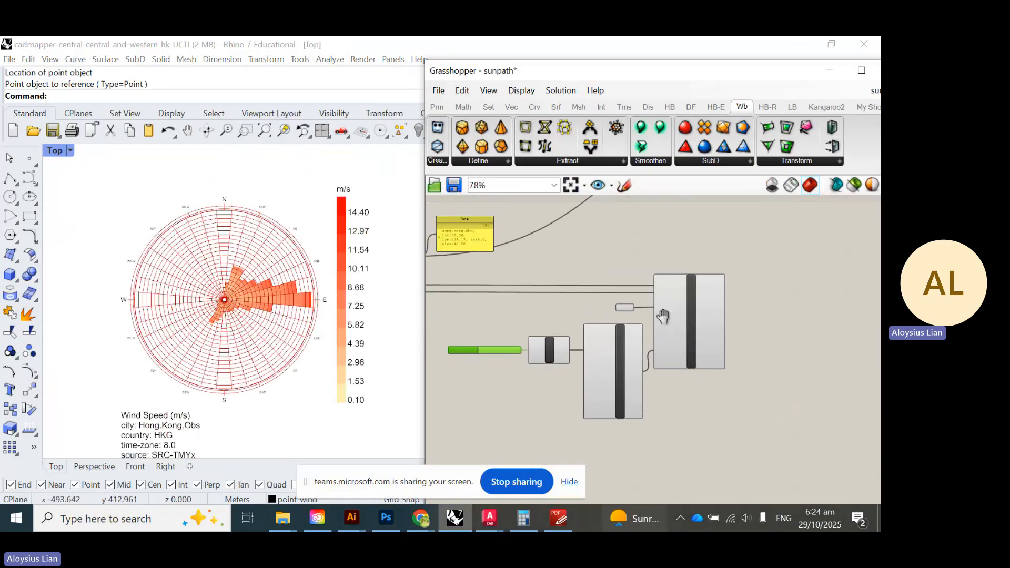
right_drag(500, 297, 433, 334)
scroll(297, 260, up, 5)
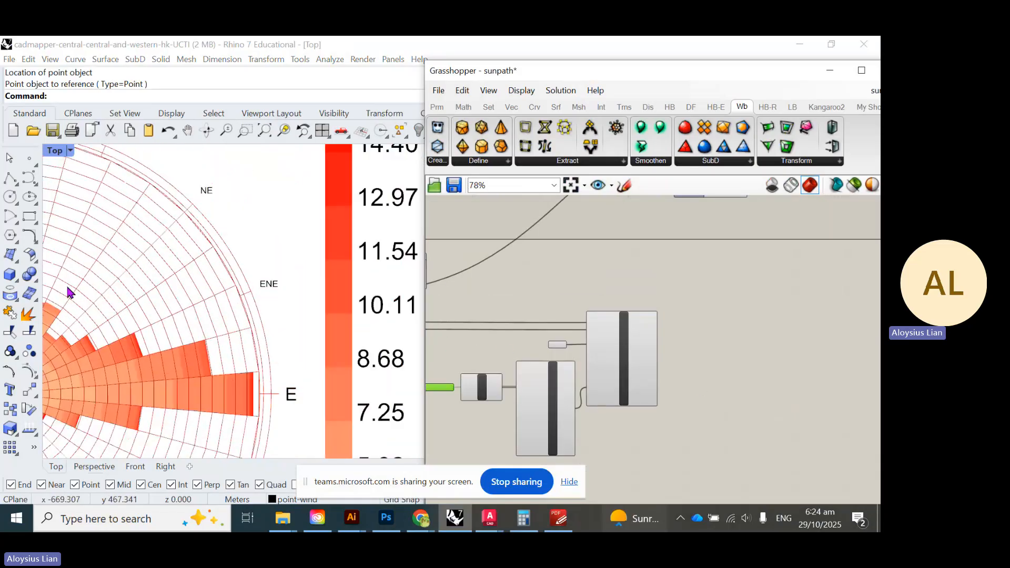
scroll(717, 361, down, 2)
scroll(625, 376, up, 5)
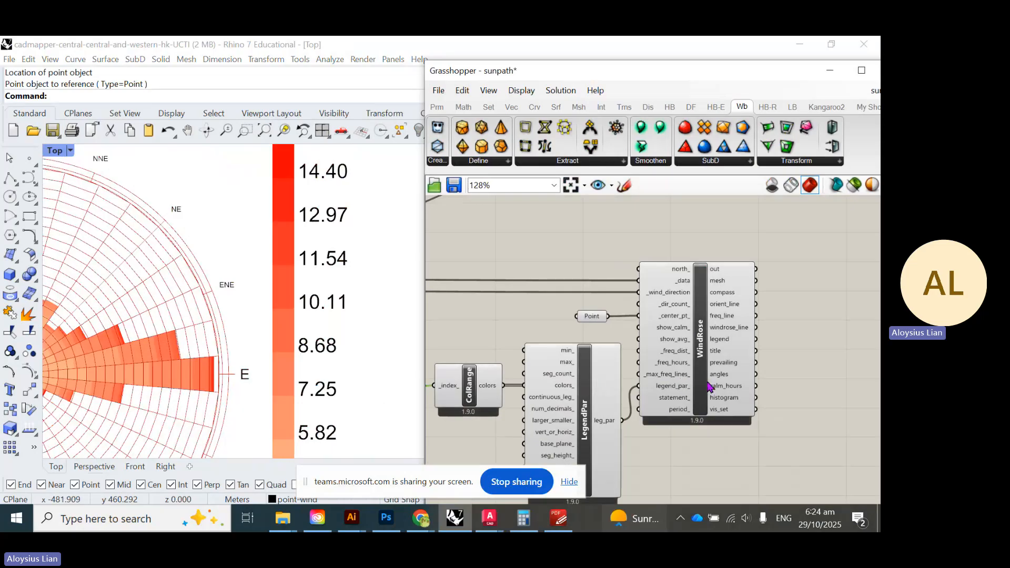
right_drag(739, 403, 753, 367)
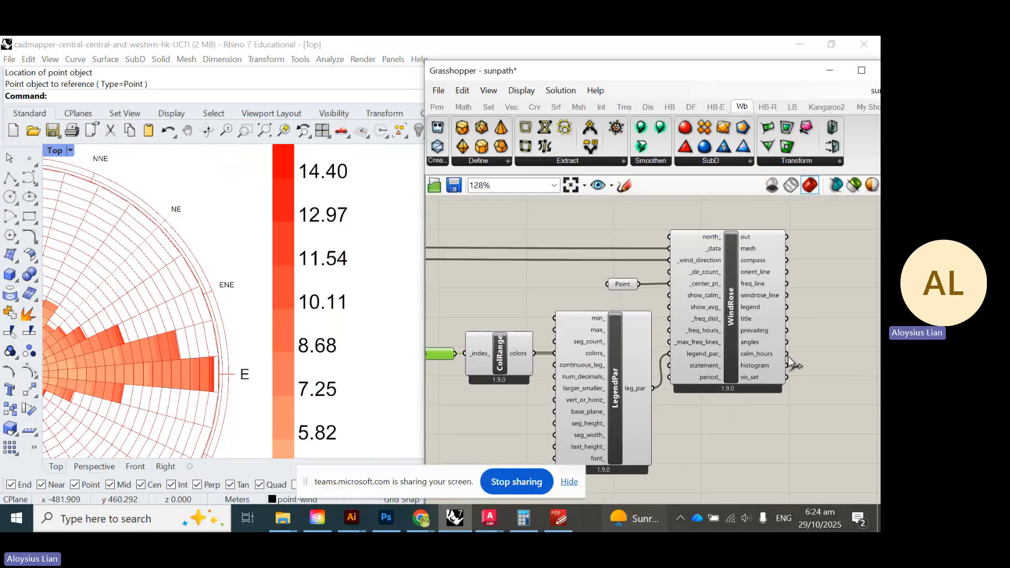
scroll(715, 373, down, 4)
scroll(722, 377, down, 3)
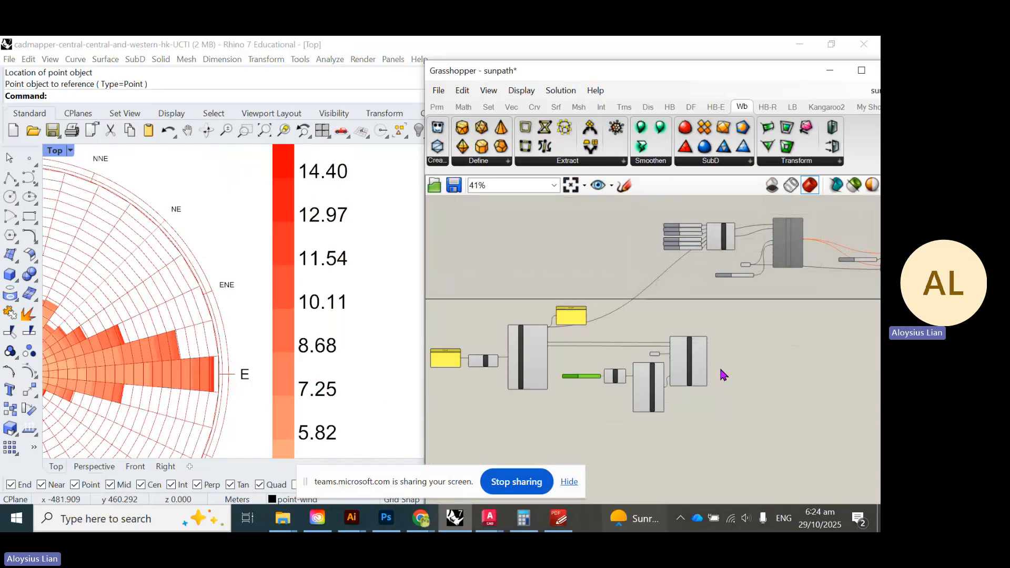
- Move the wind rose legend, colour and slider components down and group them together
drag(714, 422, 554, 338)
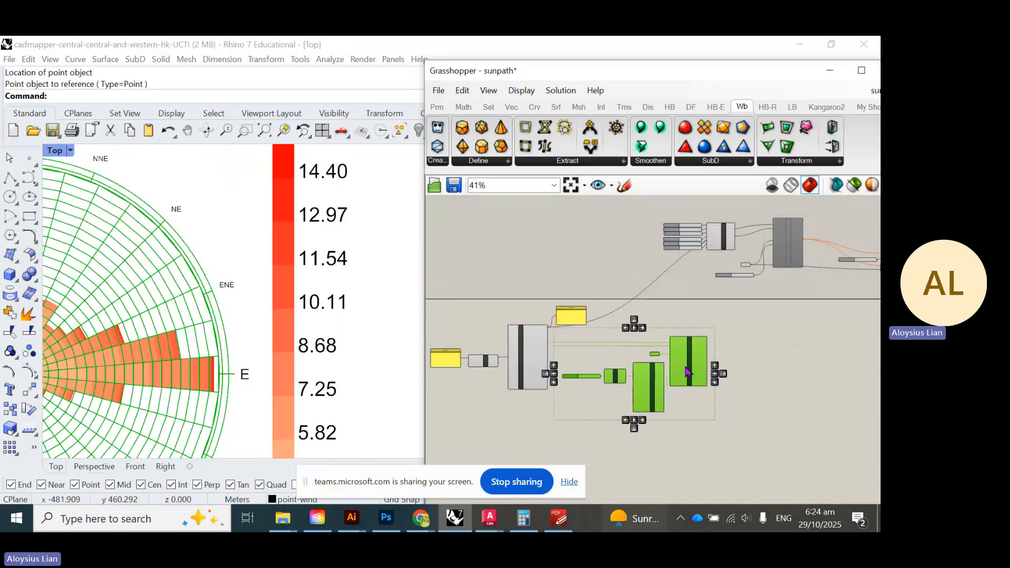
drag(689, 379, 678, 458)
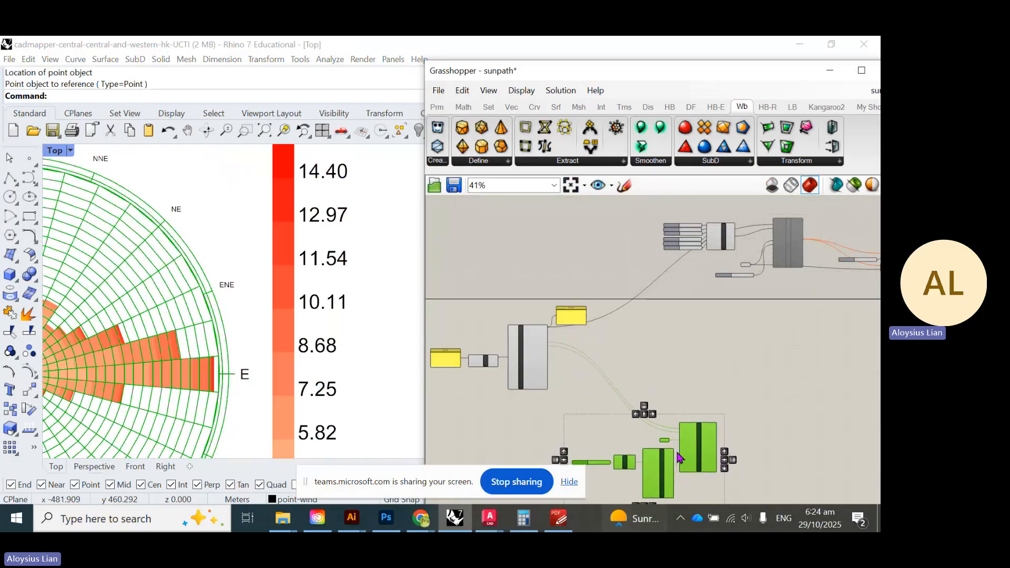
scroll(764, 333, down, 3)
scroll(741, 387, up, 4)
middle_click(714, 375)
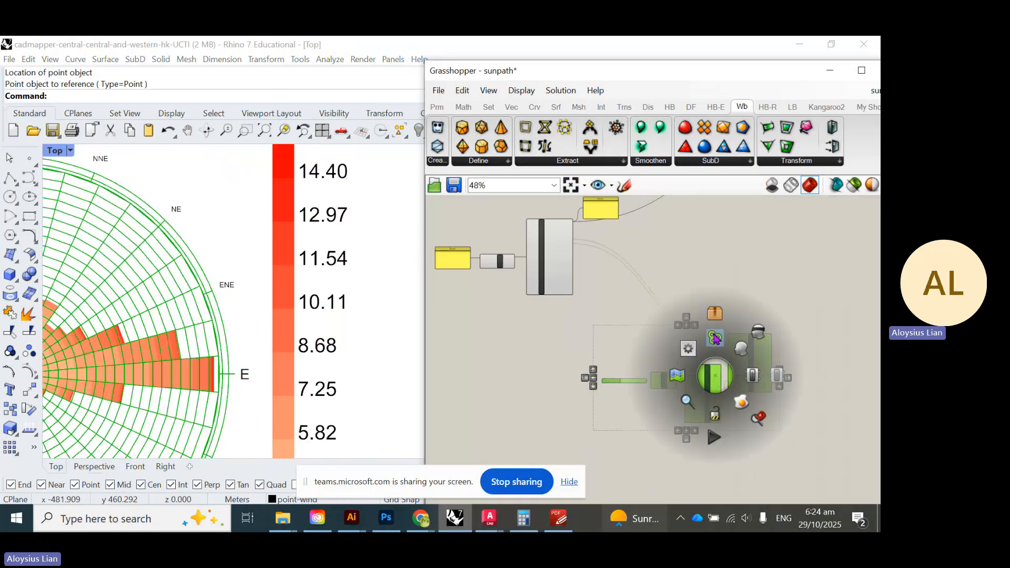
click(714, 337)
- Label the new group 'Wind Rose'
scroll(693, 333, up, 4)
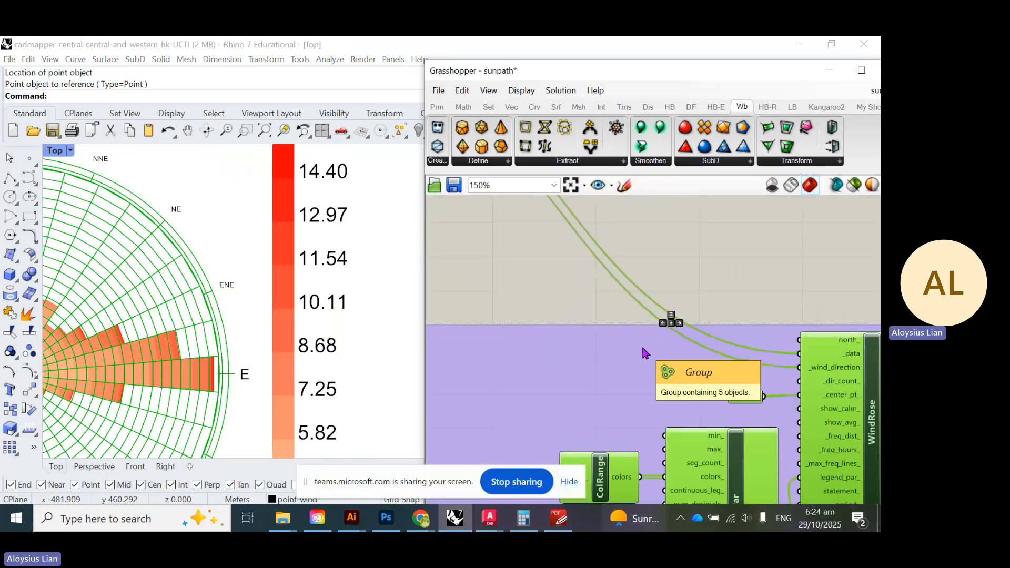
right_click(642, 346)
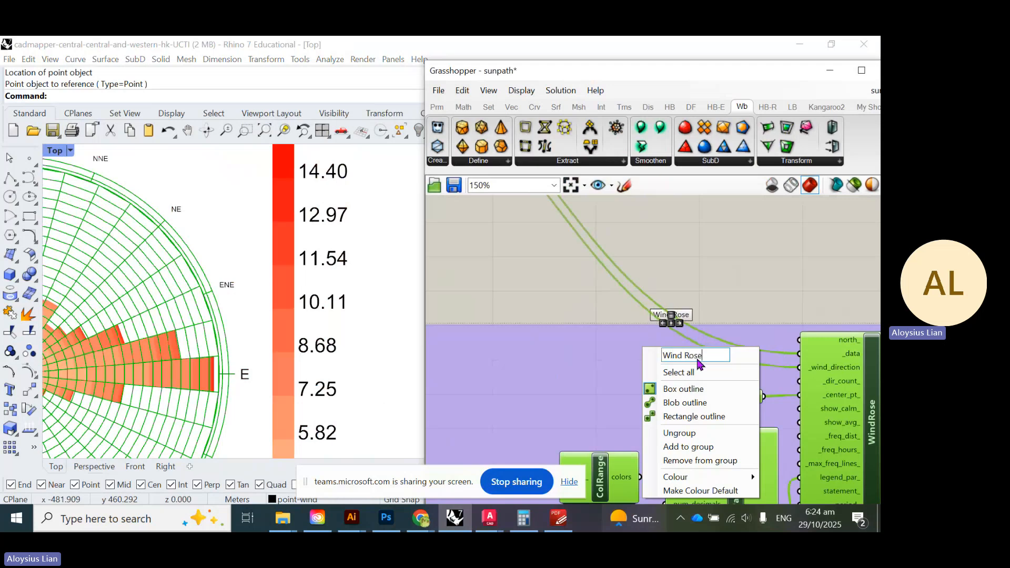
key(Return)
scroll(711, 284, up, 3)
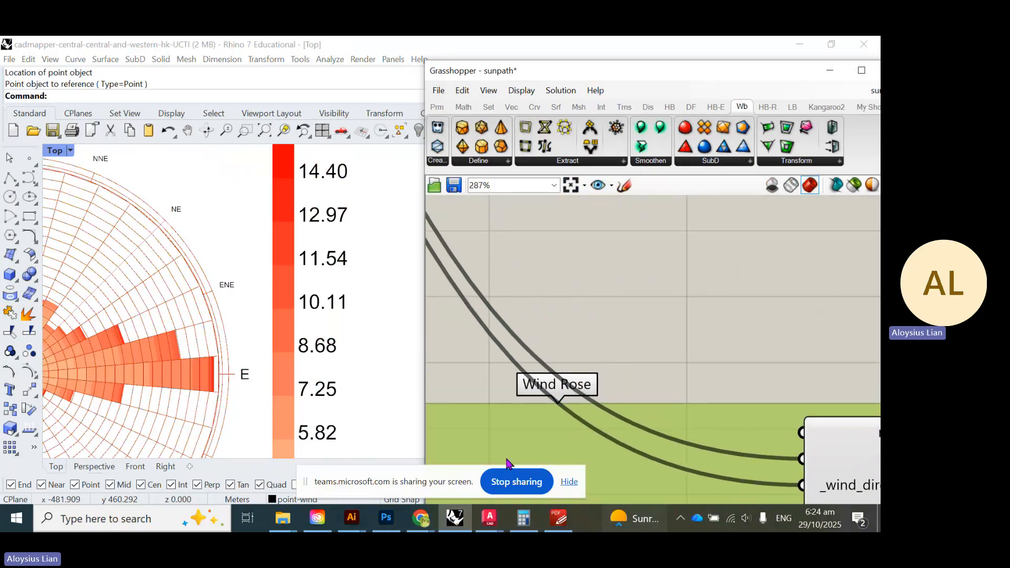
right_drag(506, 459, 630, 379)
scroll(687, 302, down, 1)
scroll(673, 263, down, 10)
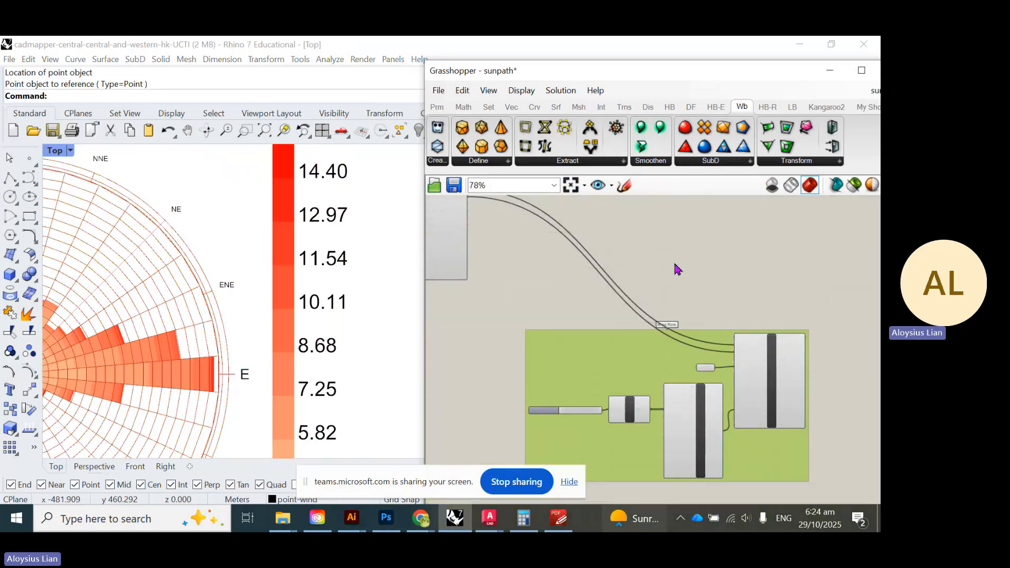
right_drag(667, 272, 651, 356)
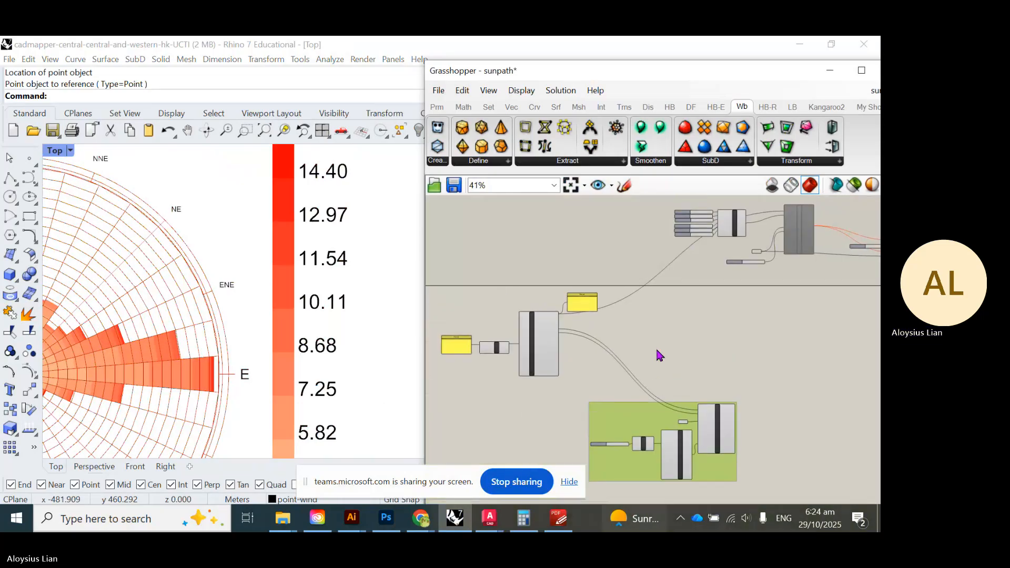
- Place an LB Wind Profile component beside ImportEPW
double_click(677, 324)
text(wind pro)
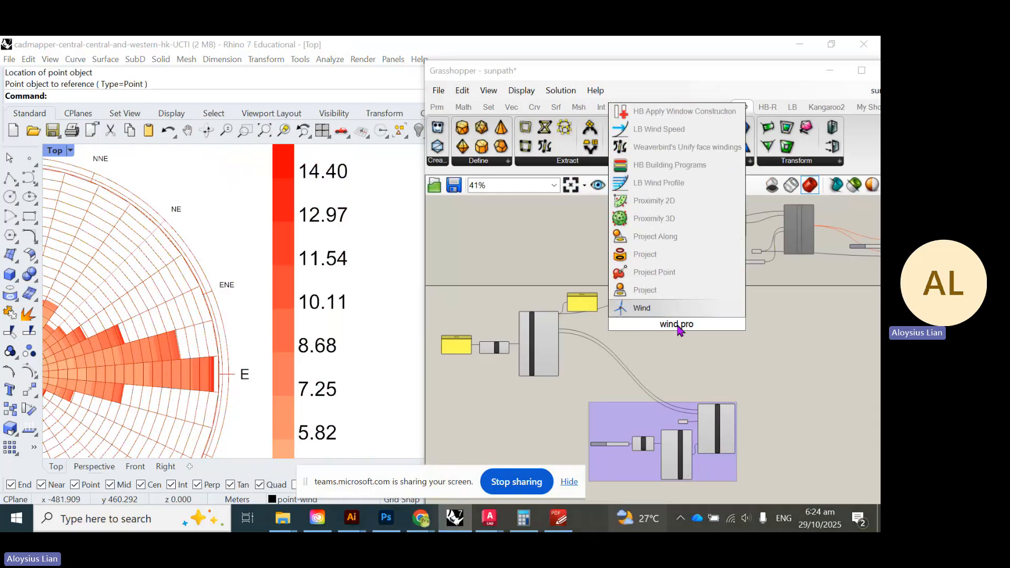
text(file)
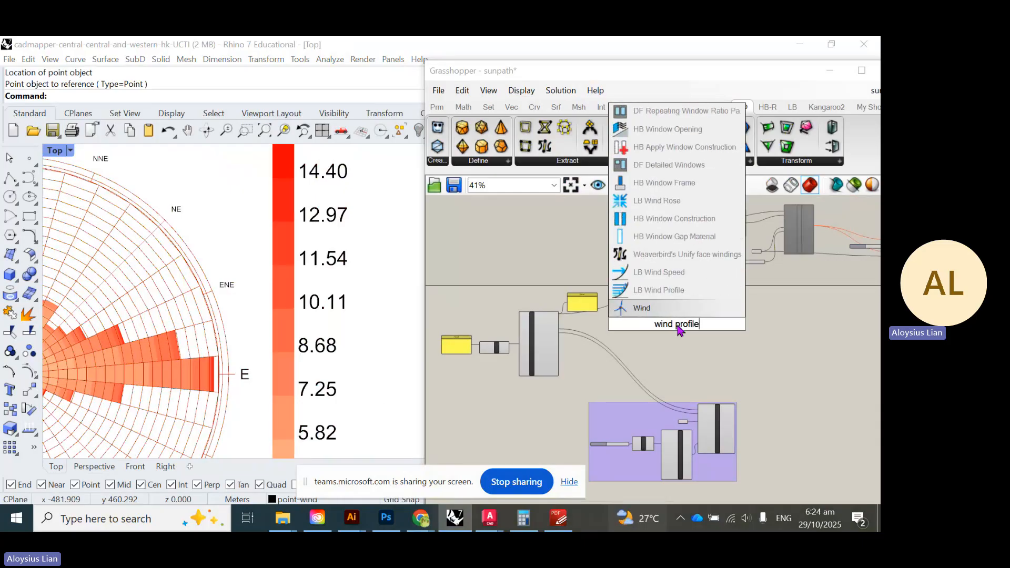
mouse_move(678, 291)
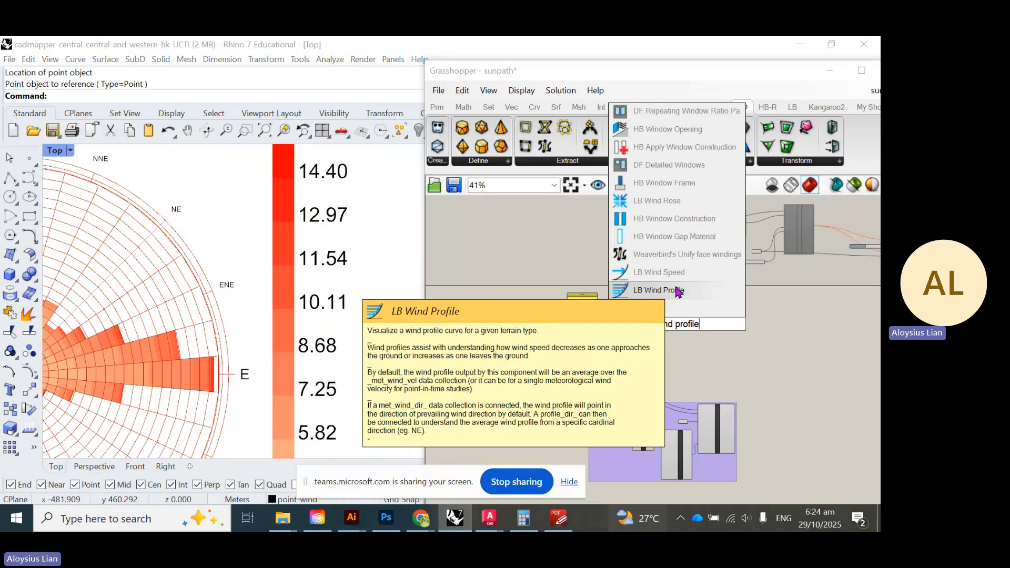
click(678, 291)
scroll(683, 331, up, 4)
drag(701, 327, 545, 370)
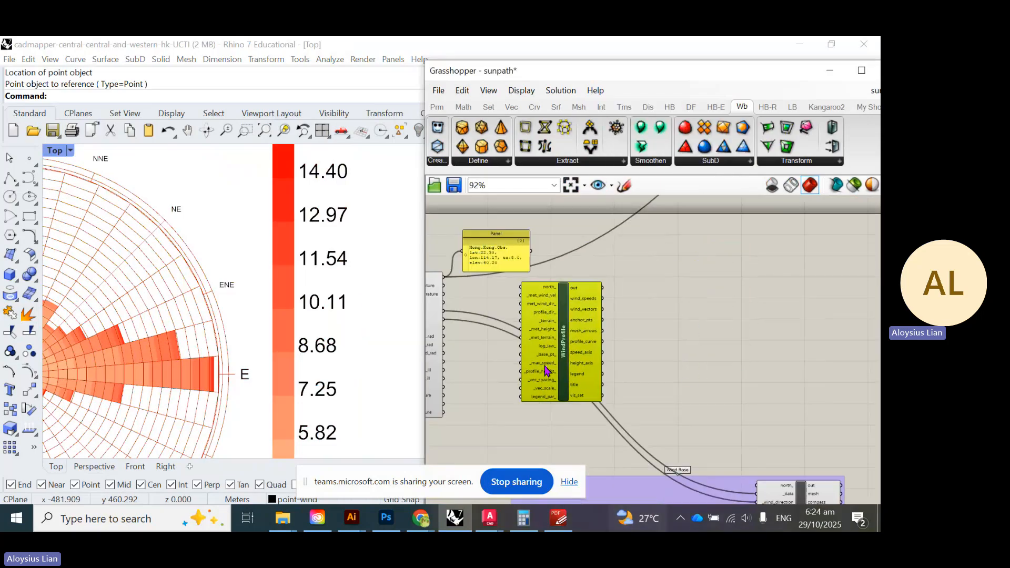
- Wire wind_speed to _met_wind_vel and wind_direction to met_wind_dir_
scroll(647, 358, up, 3)
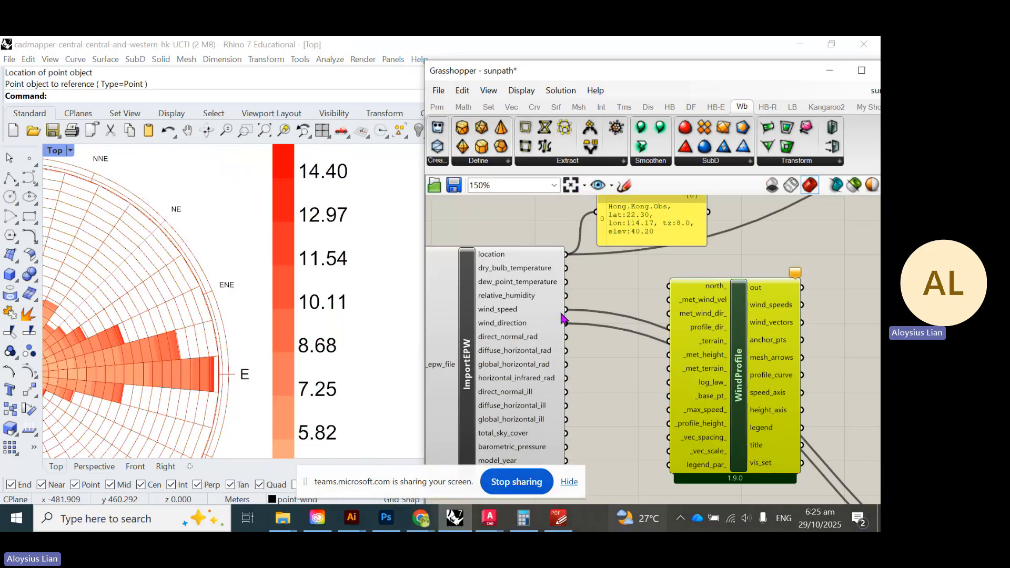
drag(566, 311, 669, 300)
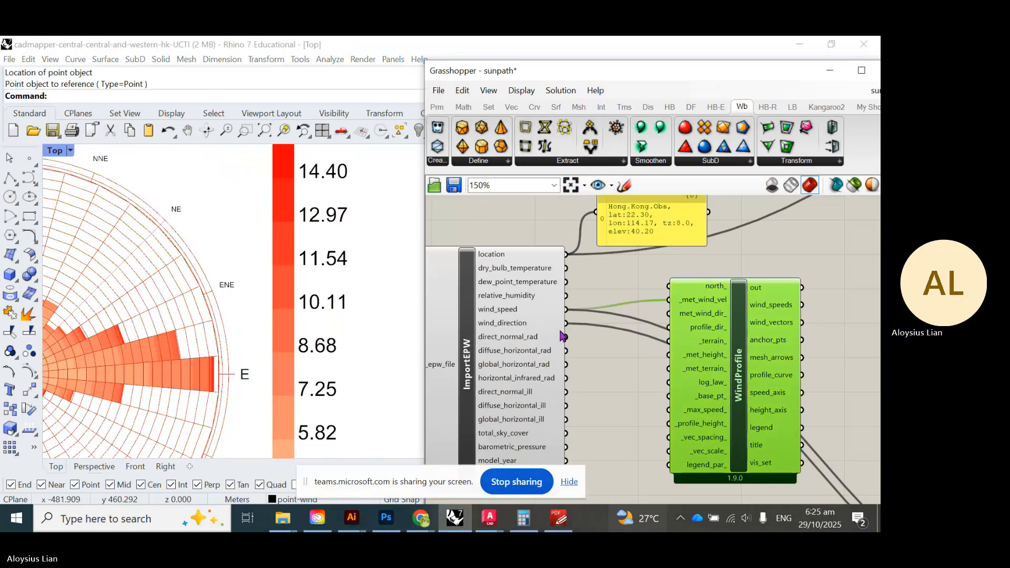
drag(566, 322, 672, 325)
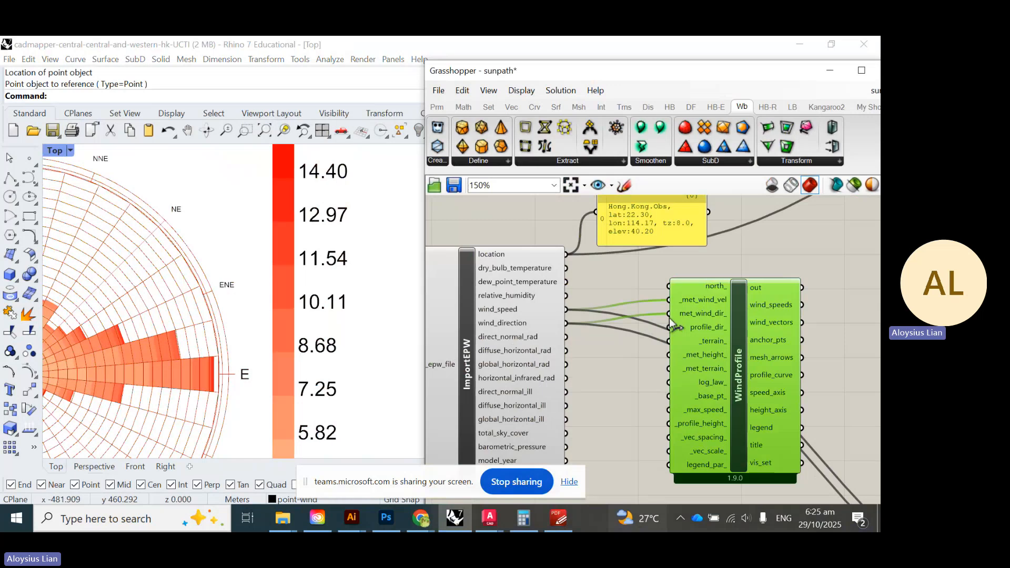
- Maximize the Perspective viewport and orbit around the city model
scroll(266, 318, down, 10)
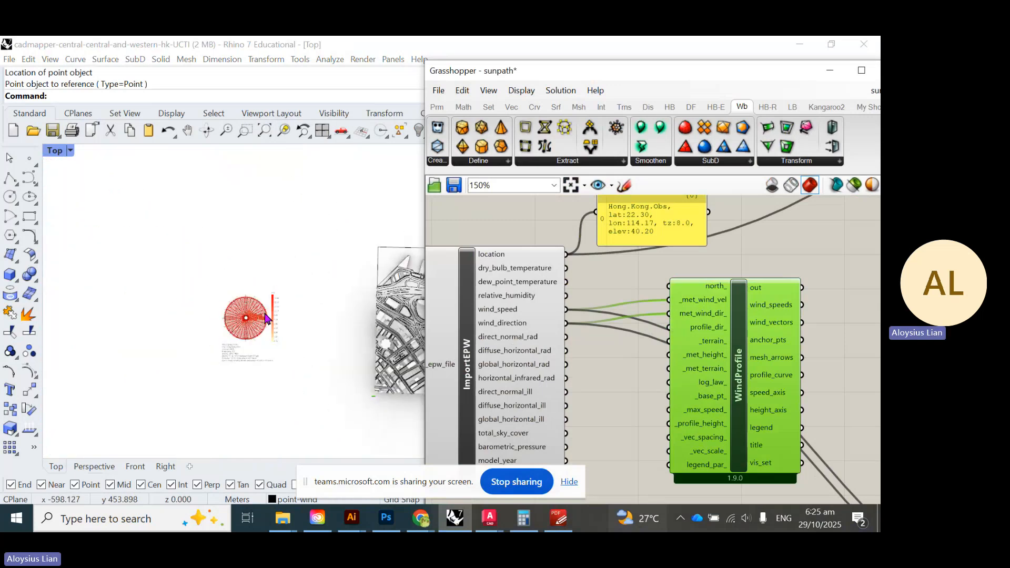
scroll(266, 318, down, 3)
scroll(330, 358, up, 3)
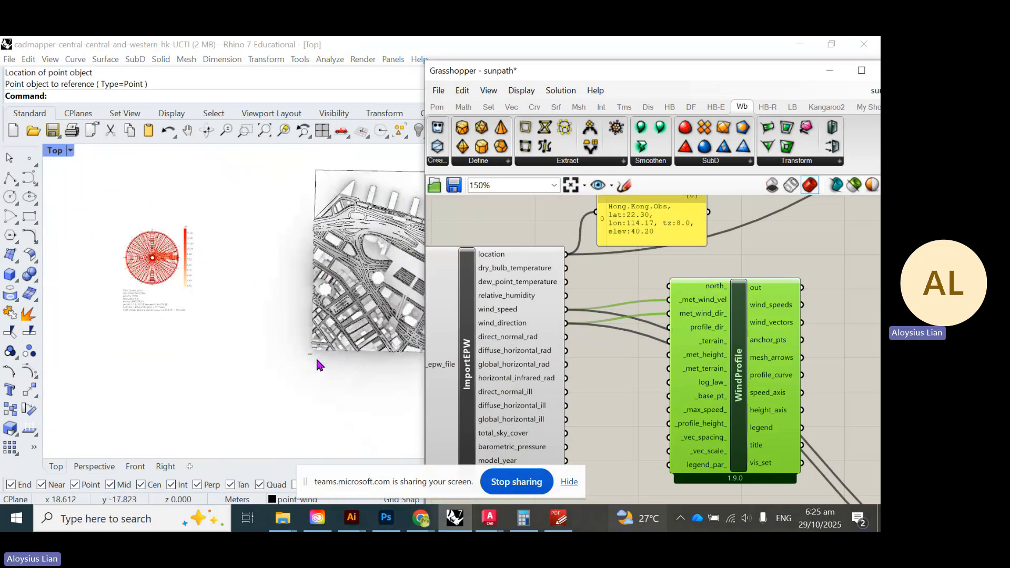
double_click(56, 154)
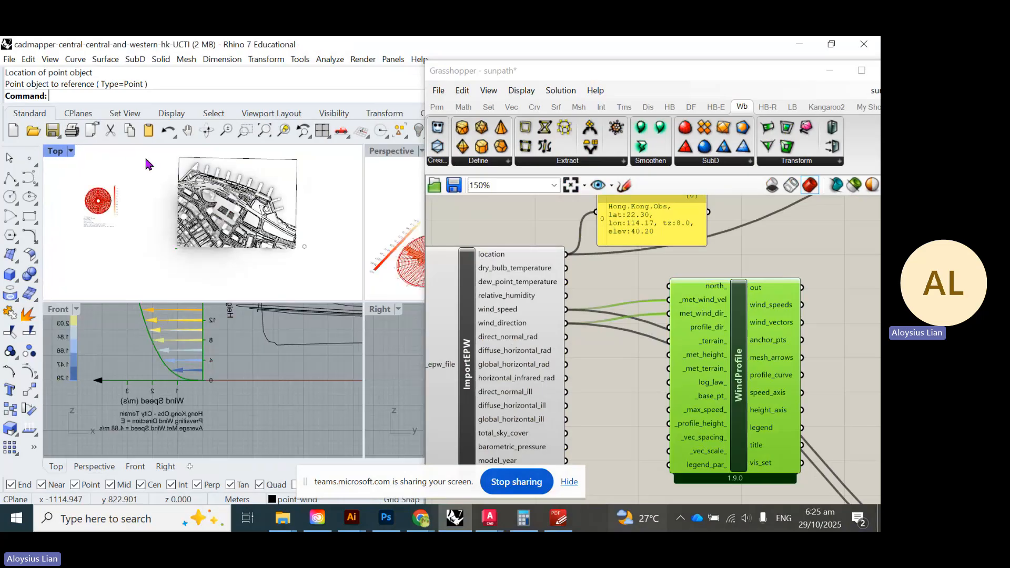
double_click(397, 151)
scroll(130, 293, down, 6)
scroll(129, 293, down, 5)
scroll(347, 298, down, 3)
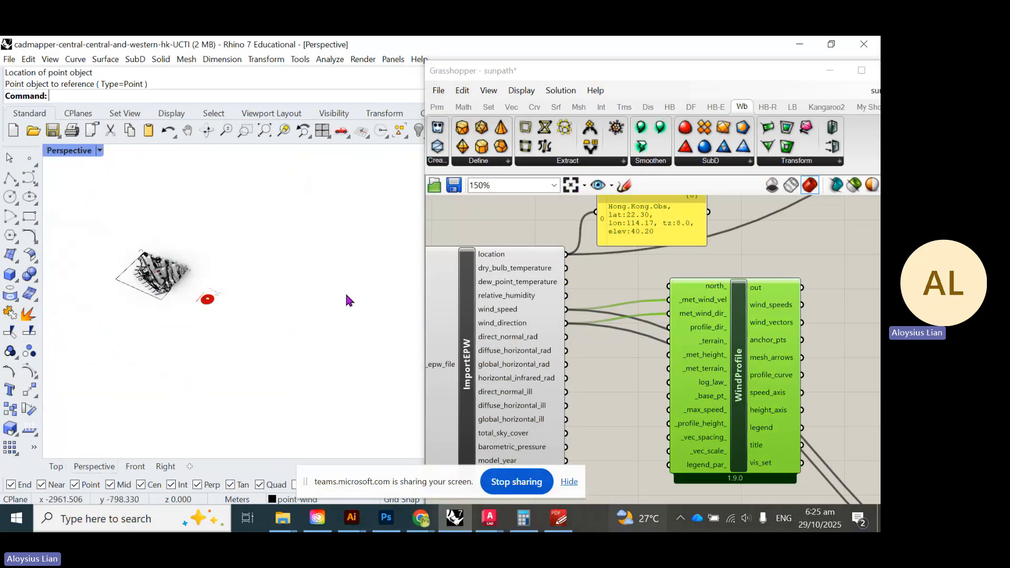
scroll(142, 286, up, 12)
right_drag(232, 253, 368, 258)
scroll(180, 230, down, 8)
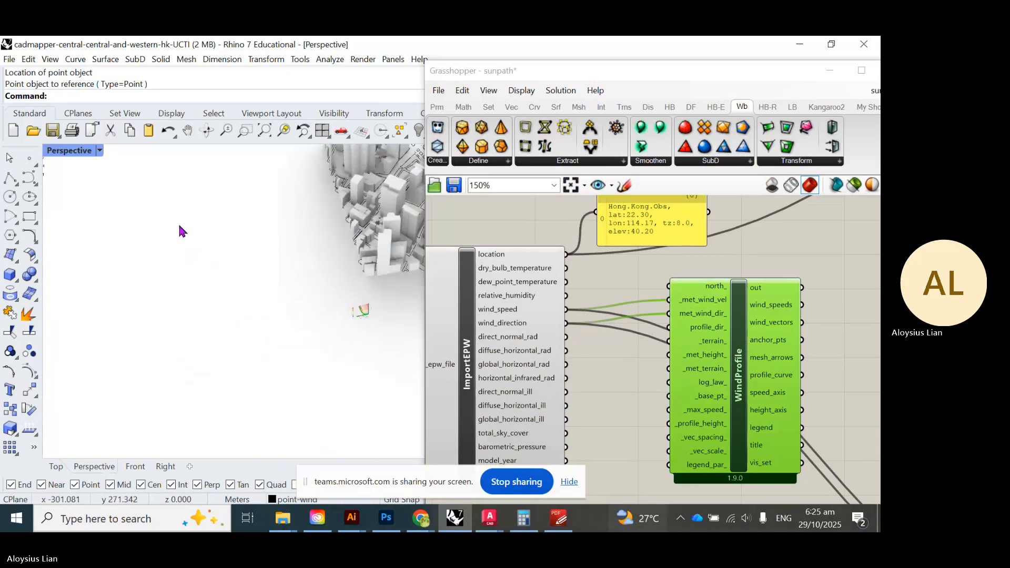
scroll(317, 284, up, 8)
scroll(318, 286, up, 7)
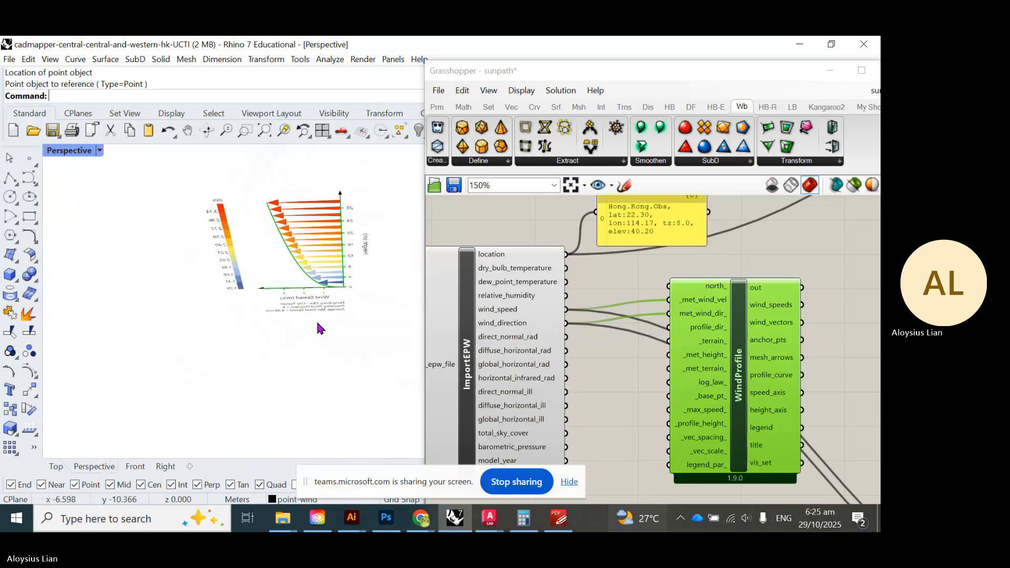
- Tilt the view onto the wind profile chart and shift WindProfile further right on the canvas
mouse_move(426, 522)
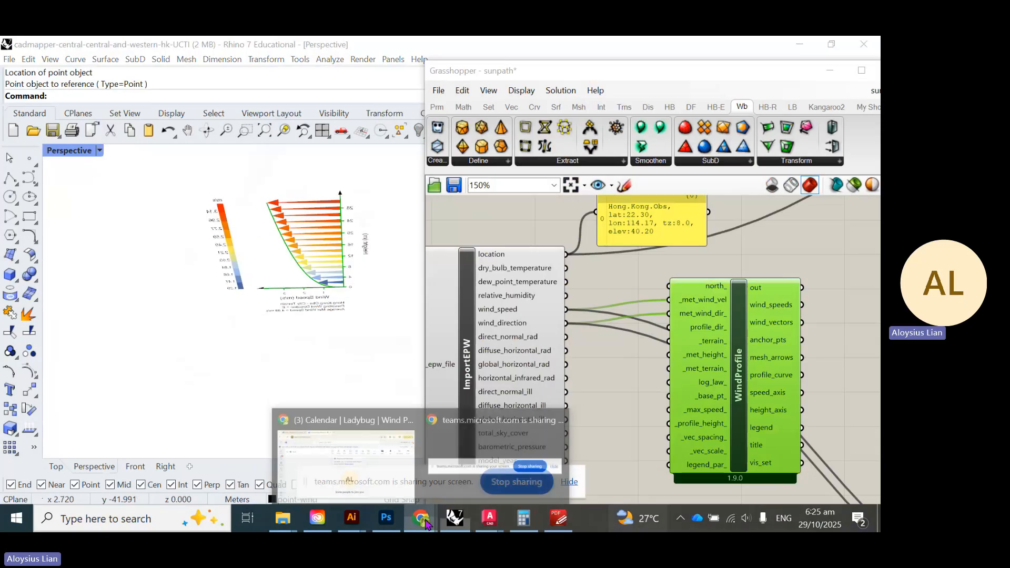
mouse_move(373, 493)
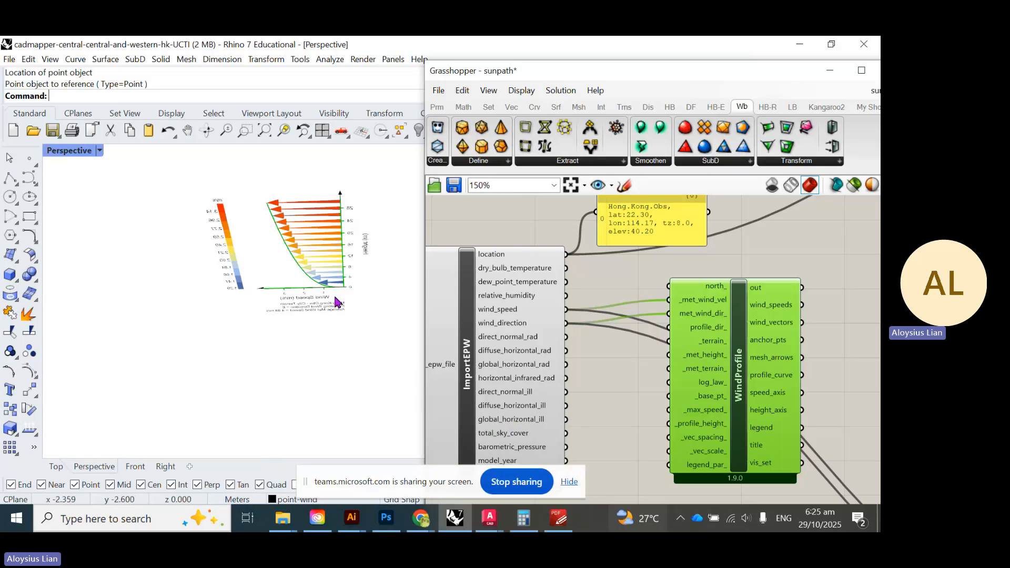
right_drag(335, 296, 307, 315)
scroll(245, 288, down, 10)
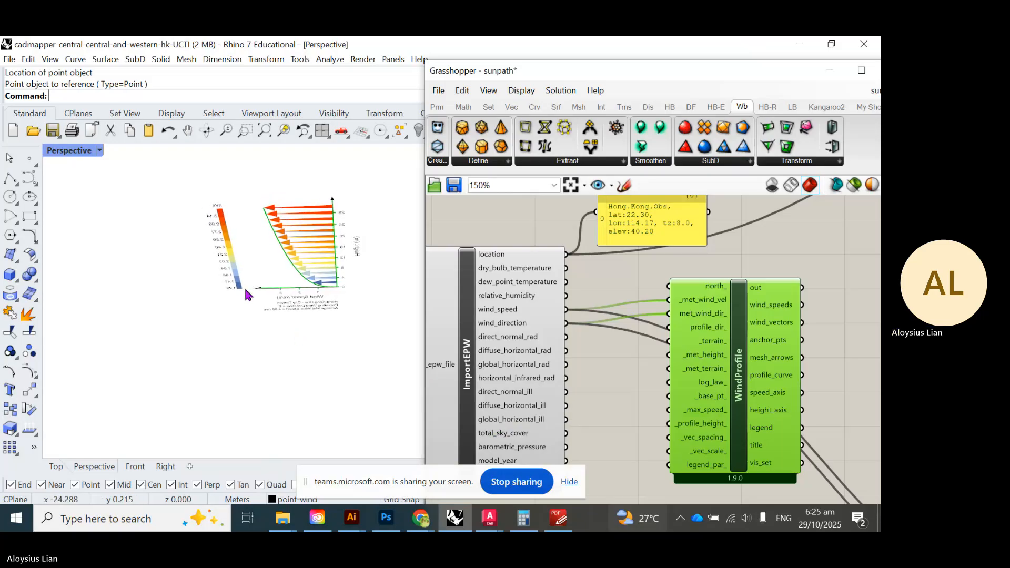
scroll(245, 291, down, 1)
drag(738, 391, 840, 397)
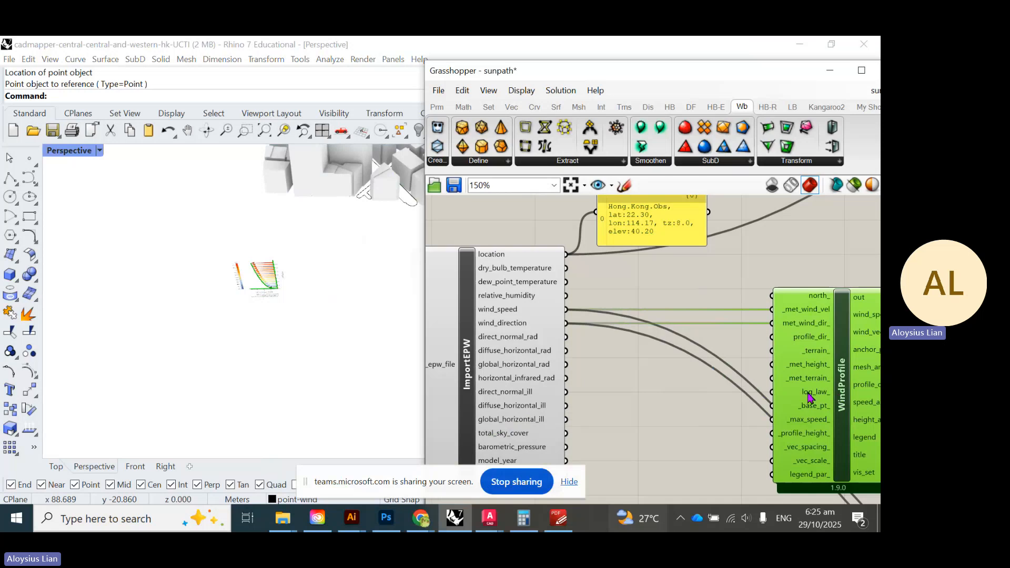
- Wire the Wind Rose group's point parameter into WindProfile's _base_pt_ input
scroll(811, 397, down, 5)
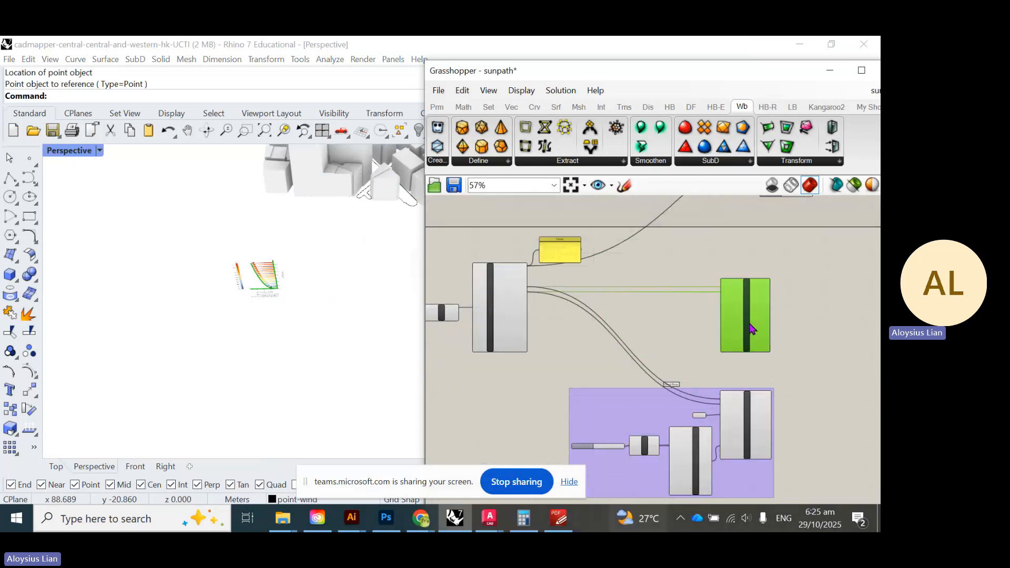
scroll(742, 405, up, 2)
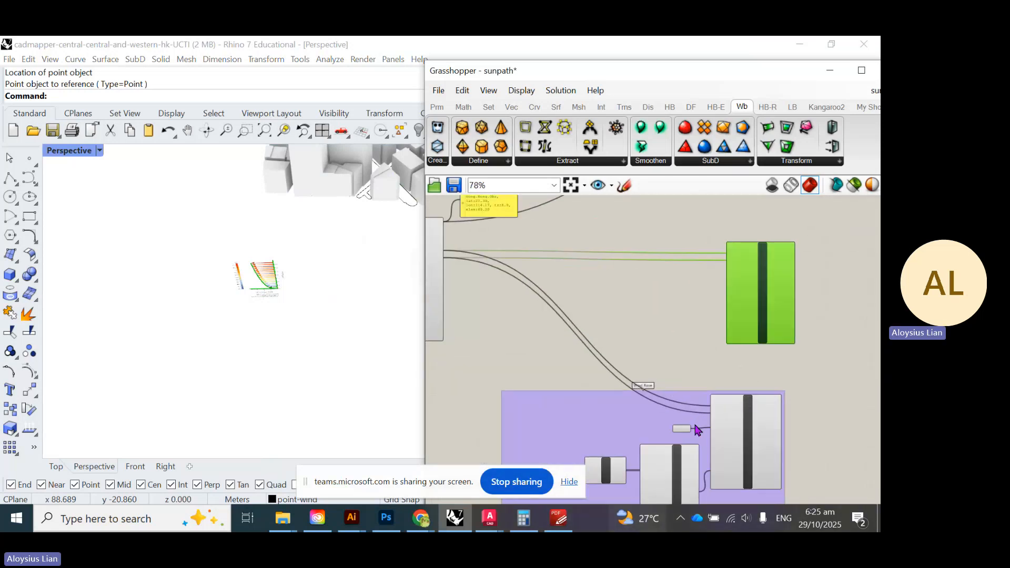
drag(703, 415, 657, 340)
scroll(747, 294, up, 4)
scroll(131, 332, down, 6)
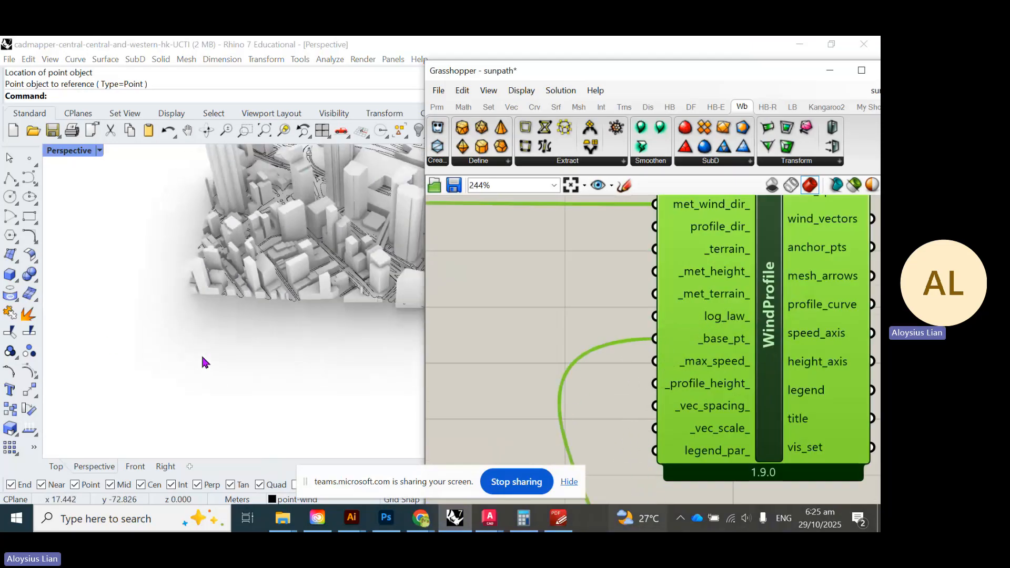
right_drag(201, 357, 183, 226)
scroll(242, 245, down, 4)
shift+right_drag(241, 245, 264, 241)
- Orbit around the wind rose to inspect the wind profile rising from its centre
scroll(327, 234, up, 10)
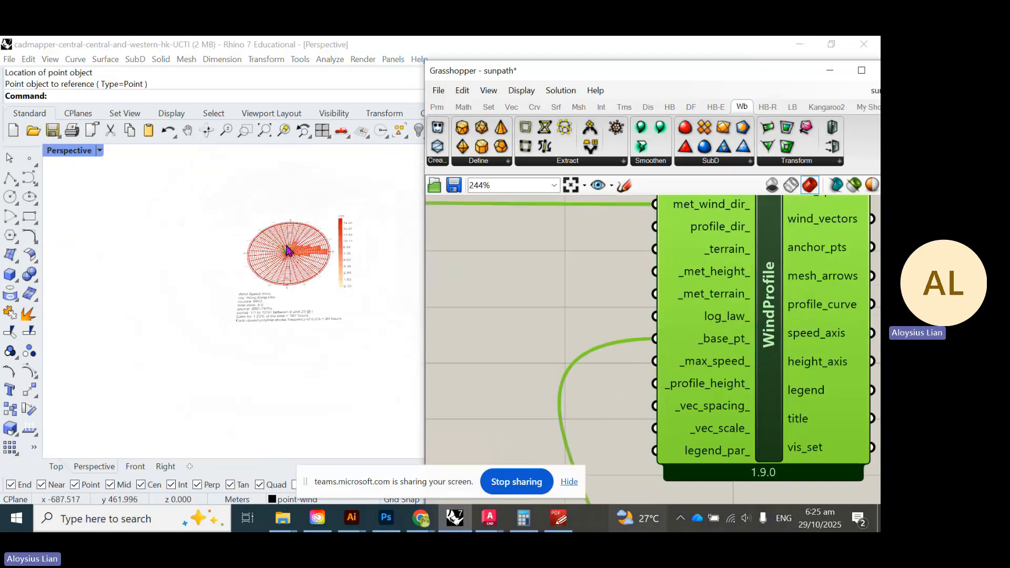
scroll(286, 268, up, 8)
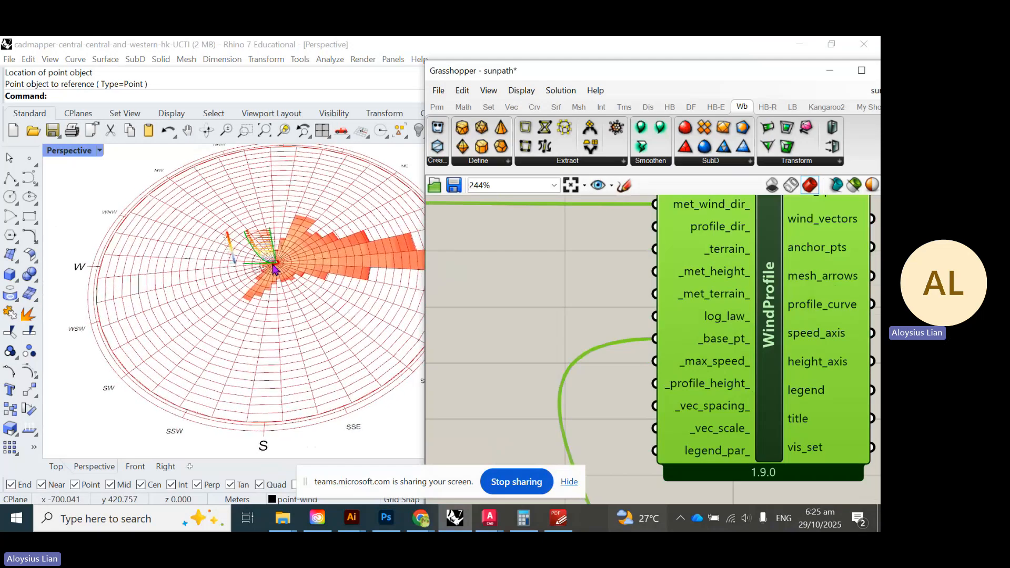
scroll(274, 269, up, 3)
scroll(225, 274, down, 4)
right_drag(224, 273, 270, 253)
right_drag(198, 310, 248, 329)
scroll(273, 325, down, 5)
scroll(368, 318, up, 10)
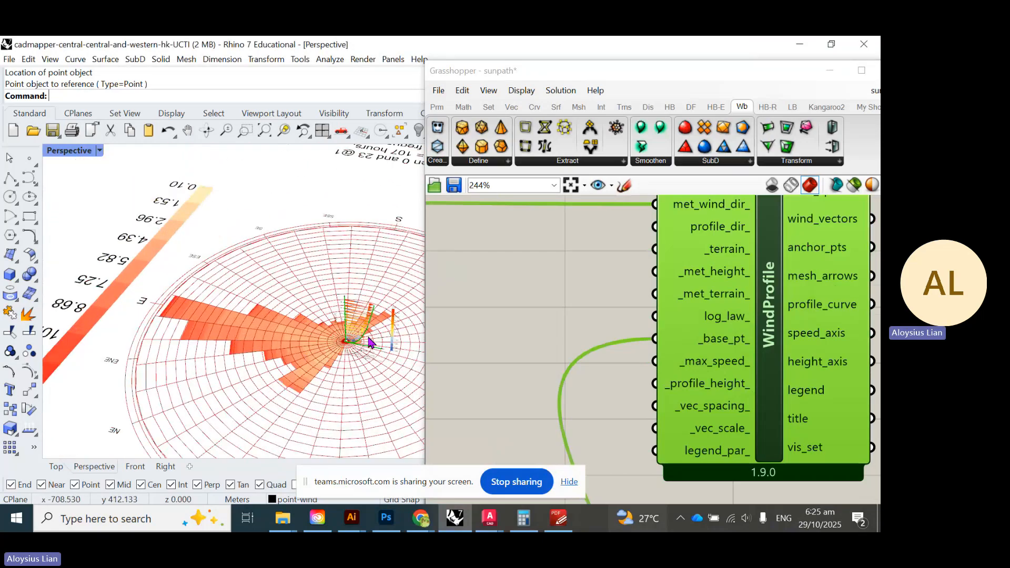
scroll(331, 368, down, 5)
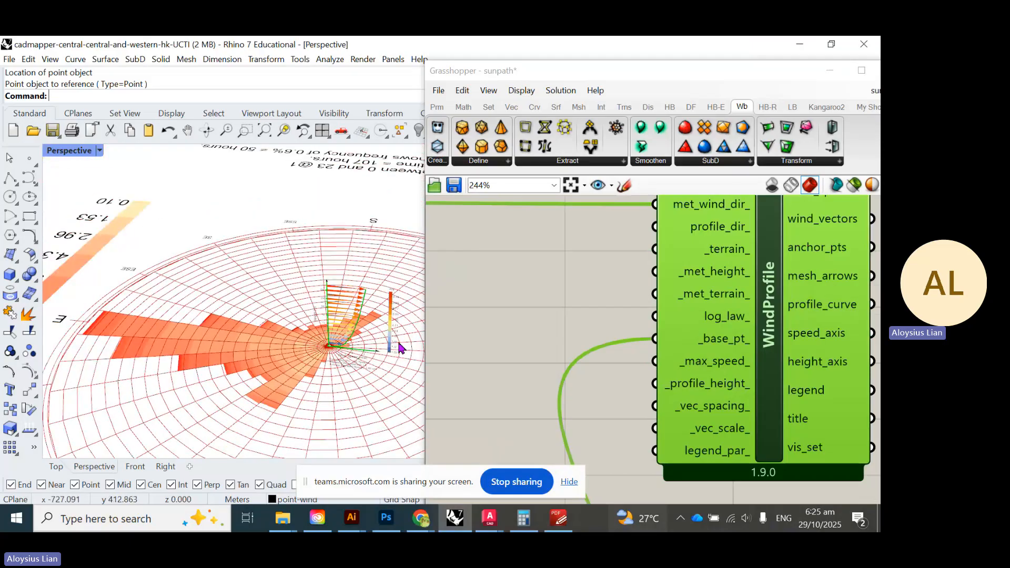
- Orbit from near top-down to low oblique views of the 1.29–3.14 m/s profile
right_drag(400, 348, 307, 399)
right_drag(300, 388, 208, 202)
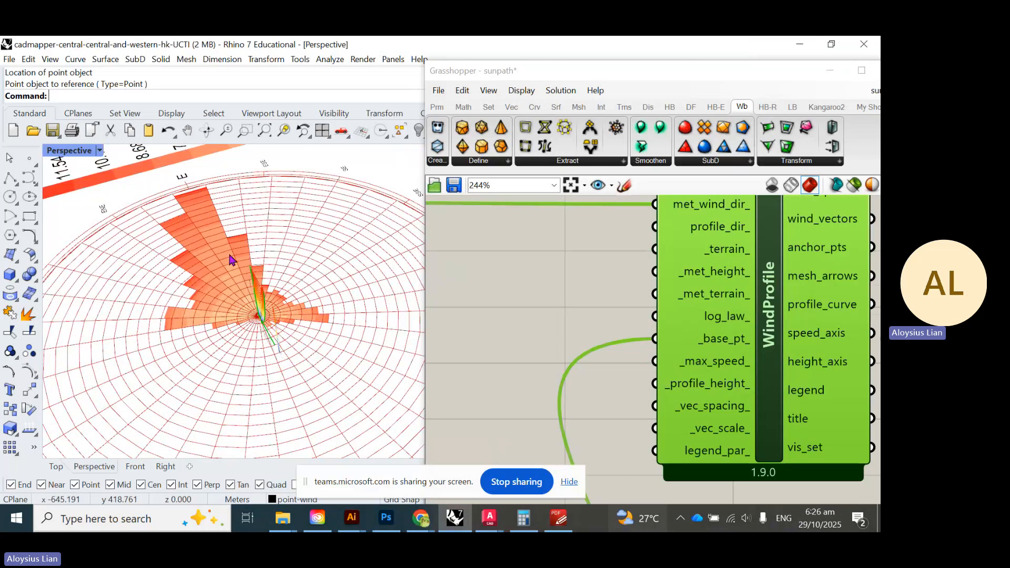
right_drag(246, 318, 53, 322)
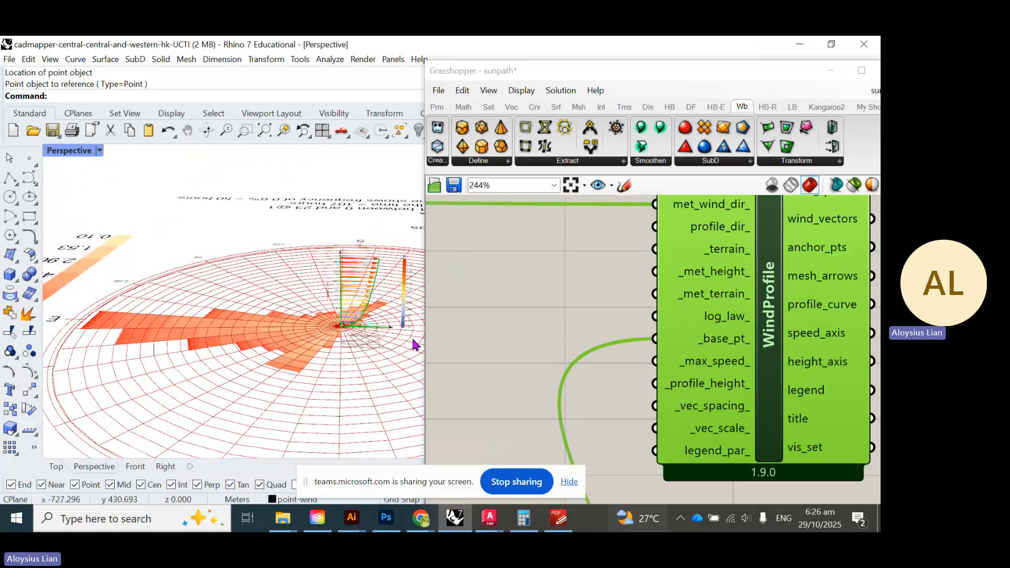
scroll(410, 318, up, 7)
right_drag(278, 246, 279, 241)
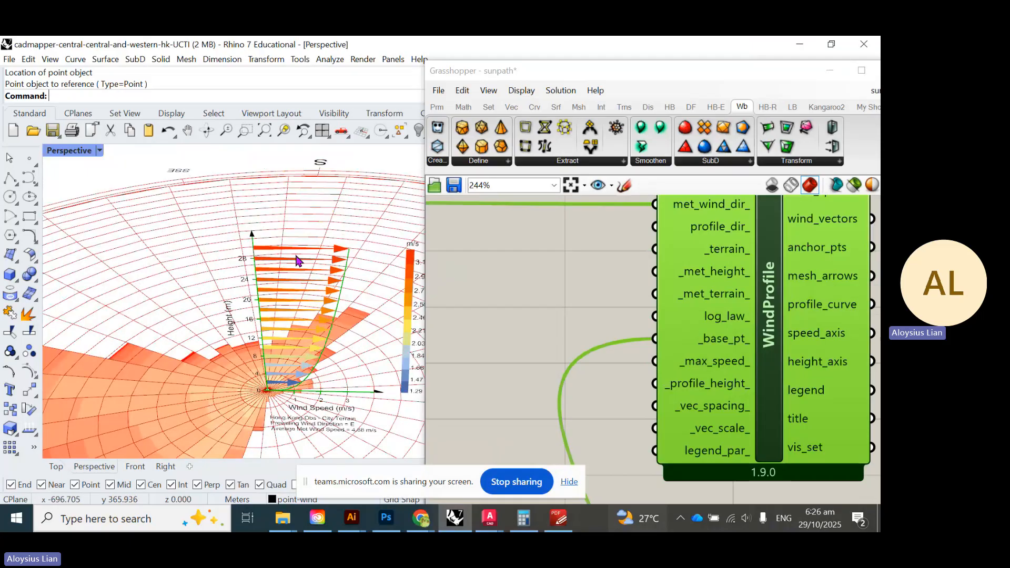
scroll(710, 358, down, 2)
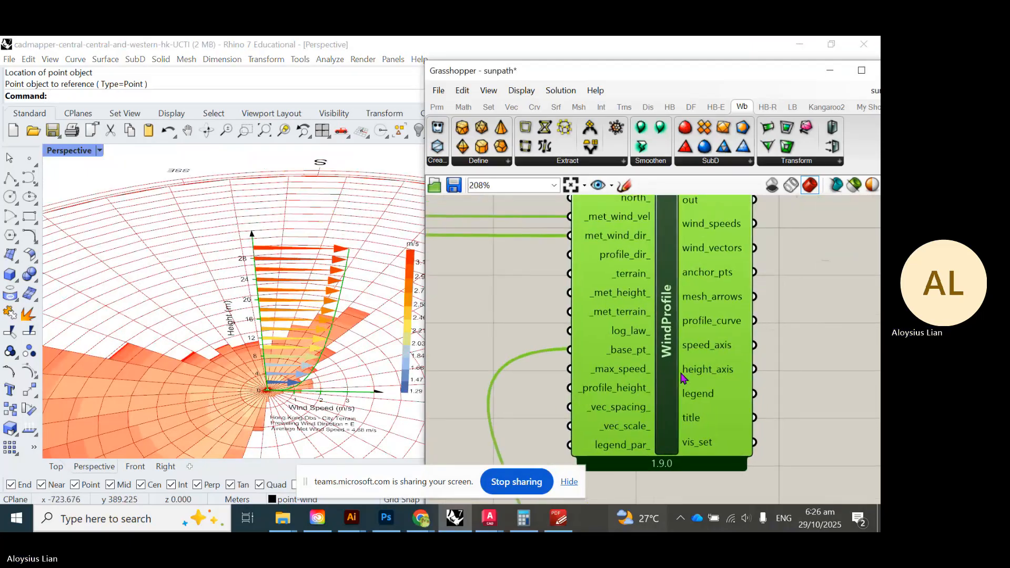
scroll(711, 389, down, 3)
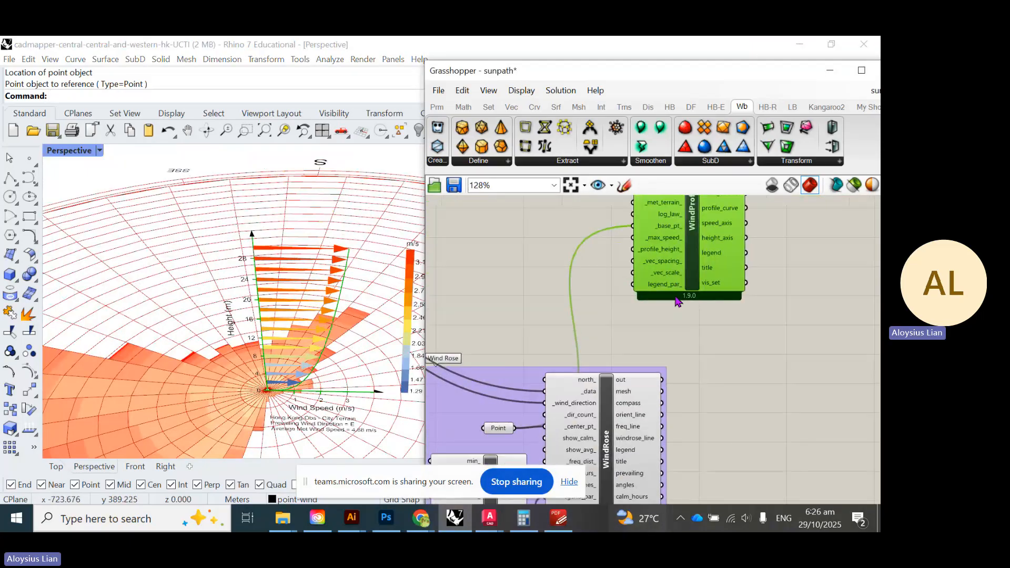
- Wire LegendPar's leg_par into WindProfile's legend_par and check the red-coloured profile
right_drag(669, 288, 751, 288)
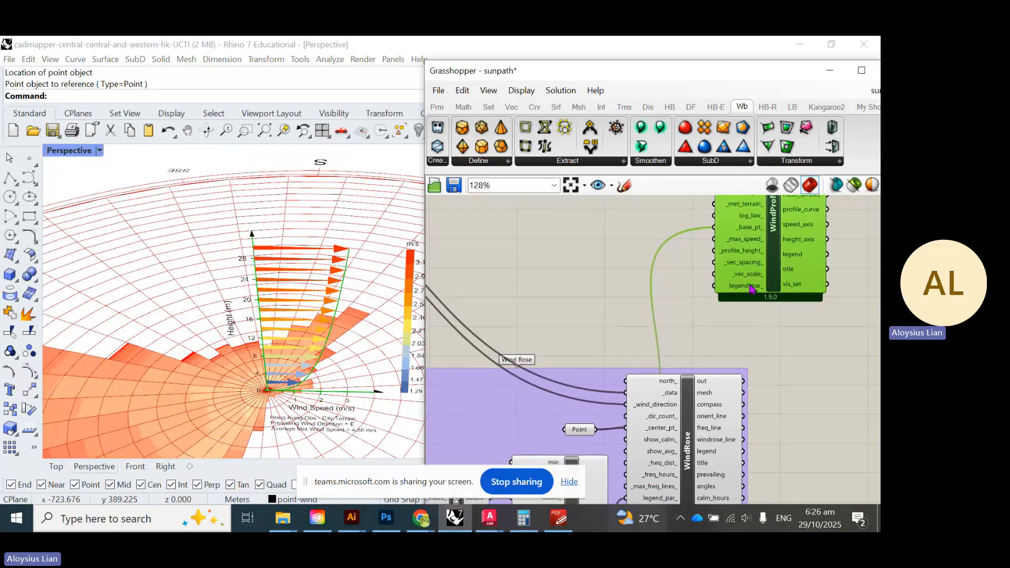
scroll(751, 287, down, 3)
scroll(727, 322, up, 3)
scroll(653, 490, down, 1)
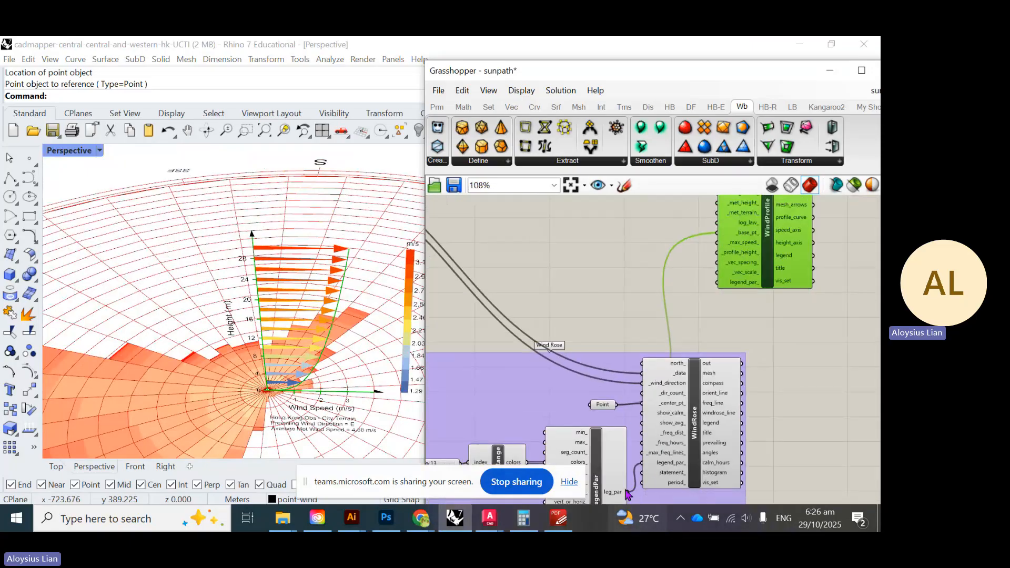
drag(627, 492, 717, 285)
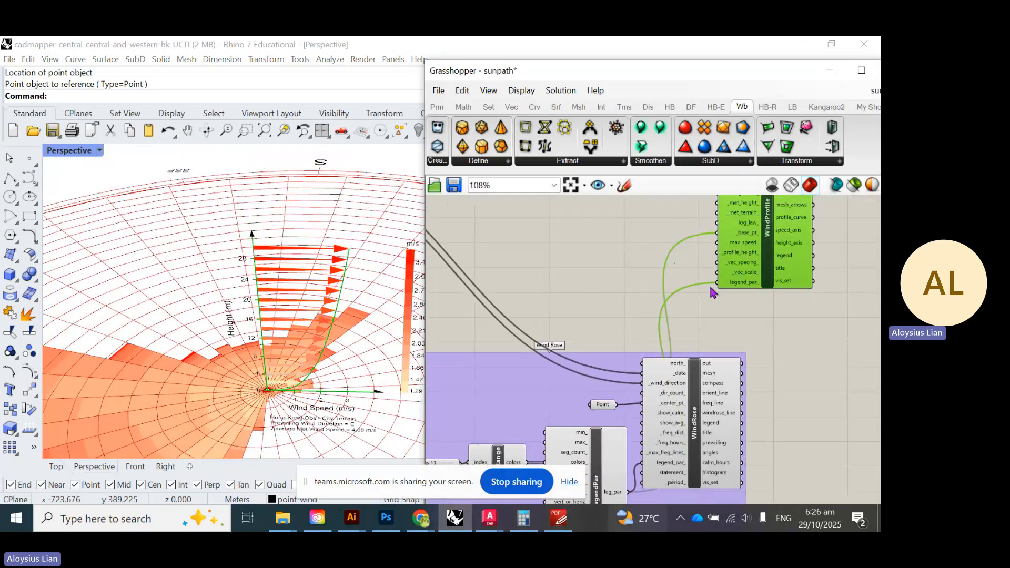
right_drag(292, 283, 296, 232)
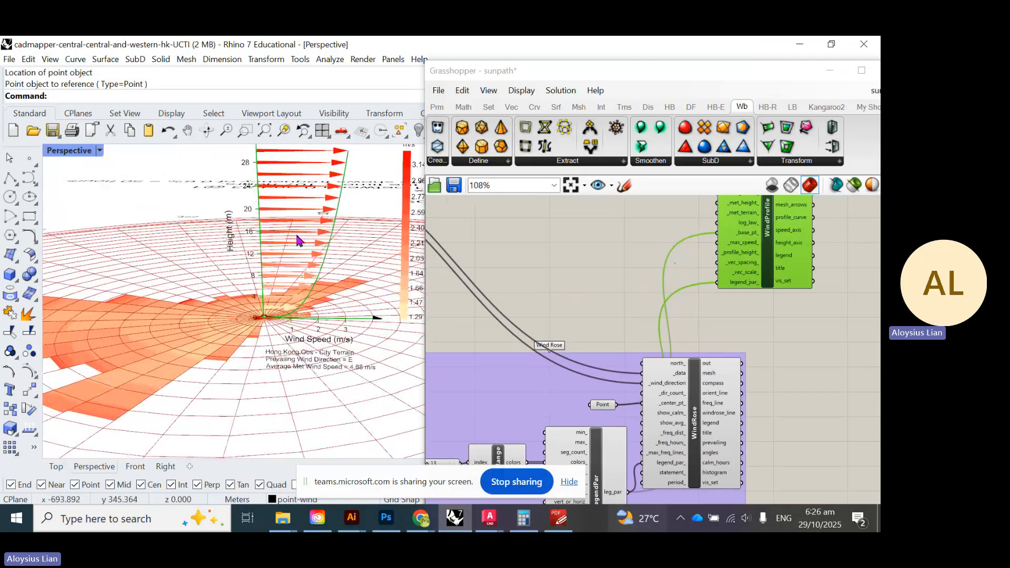
right_drag(286, 300, 324, 335)
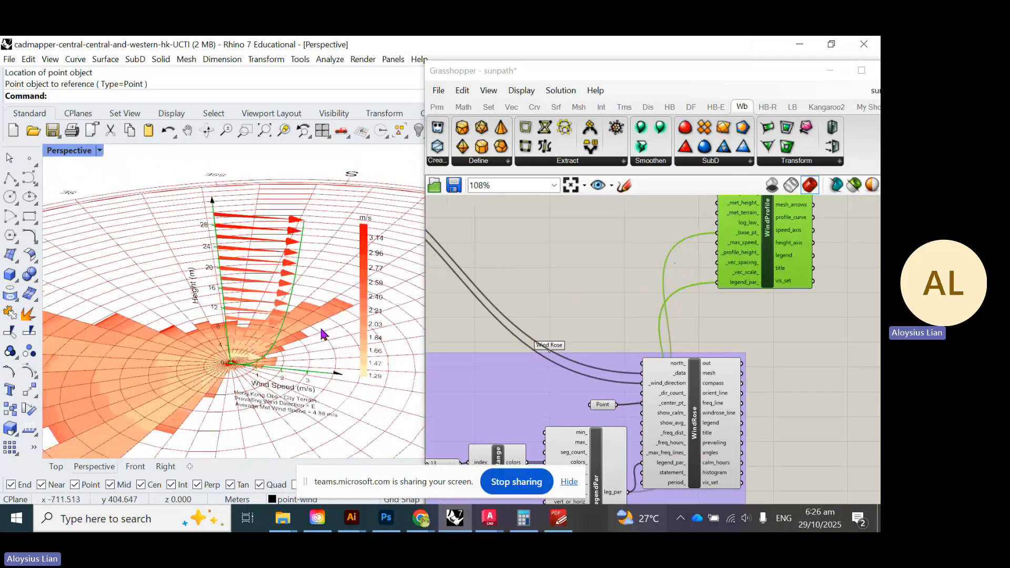
right_drag(703, 291, 709, 325)
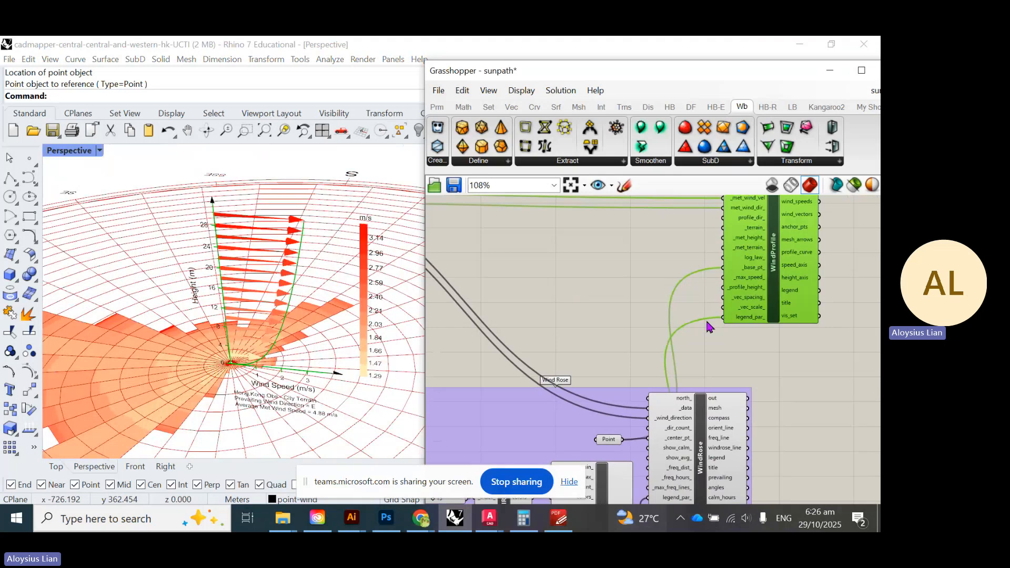
right_drag(714, 323, 708, 344)
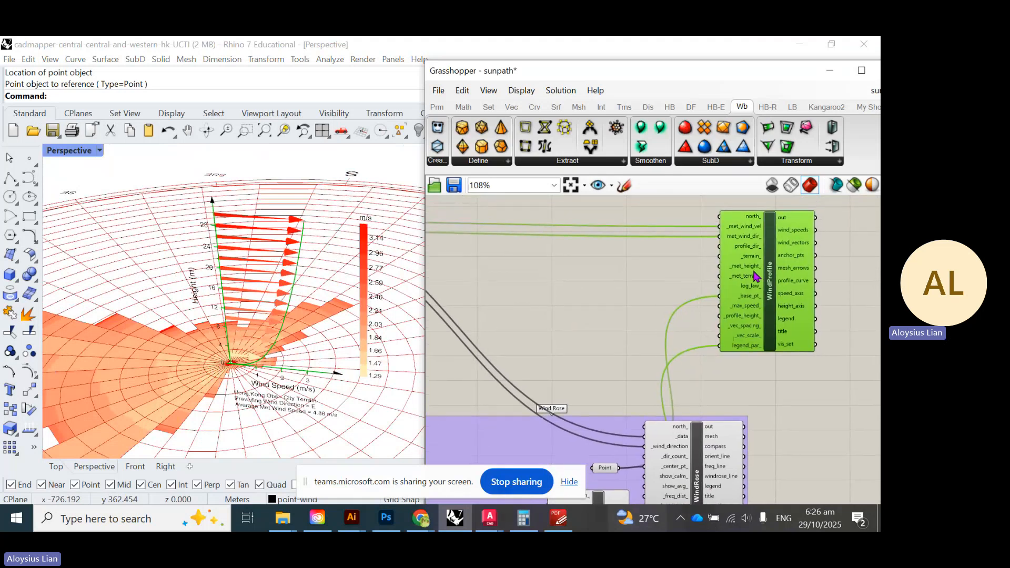
scroll(756, 276, up, 3)
scroll(749, 339, up, 2)
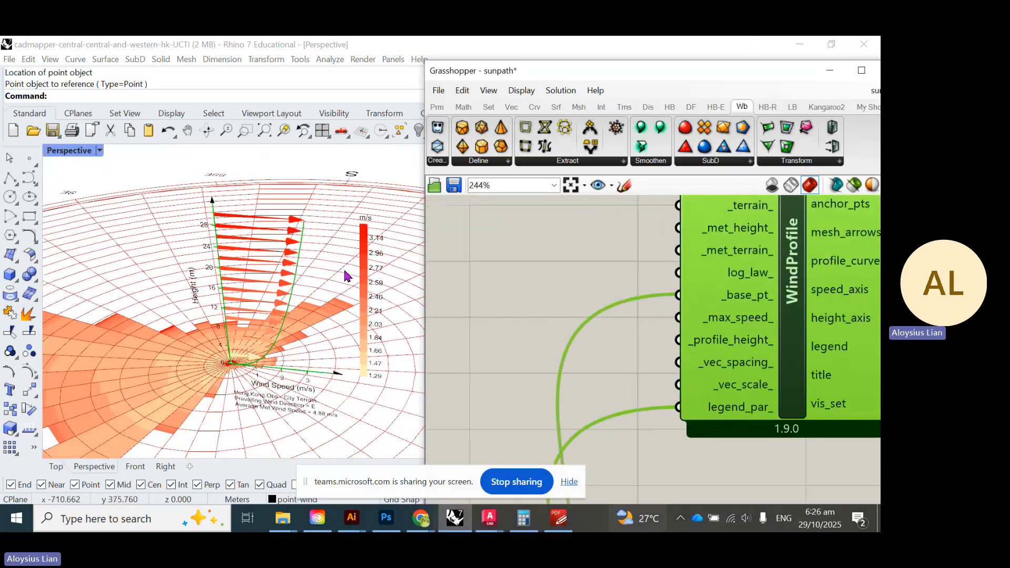
- Take a first Distance measurement from the tower top to its base in Perspective
scroll(188, 234, down, 10)
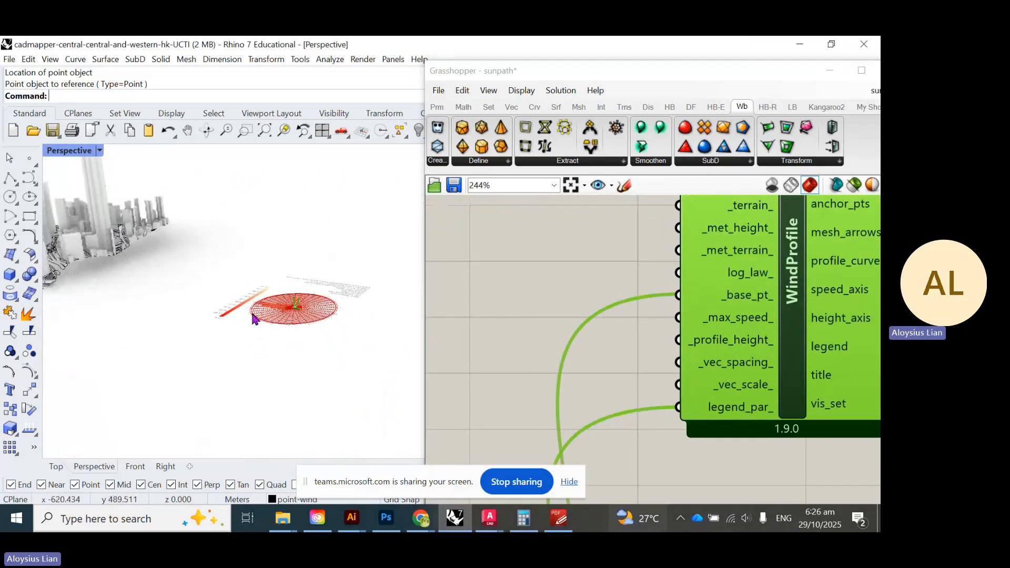
right_drag(142, 258, 107, 181)
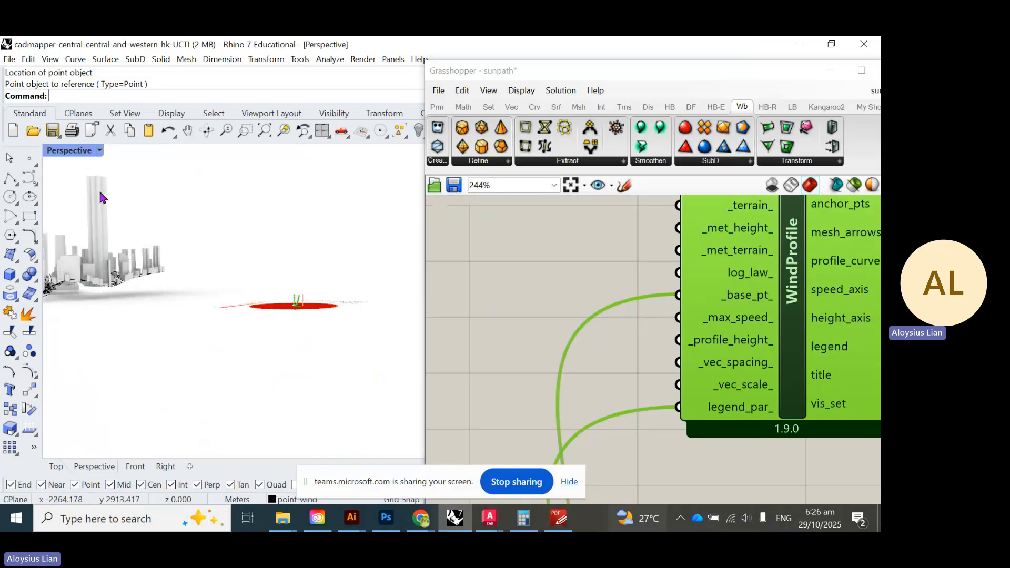
scroll(80, 193, up, 2)
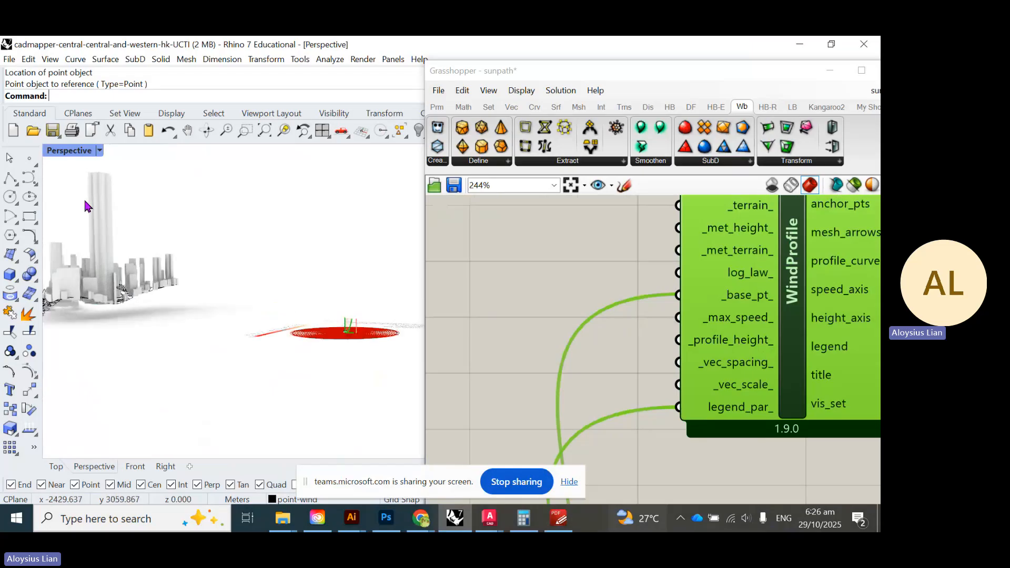
key(Return)
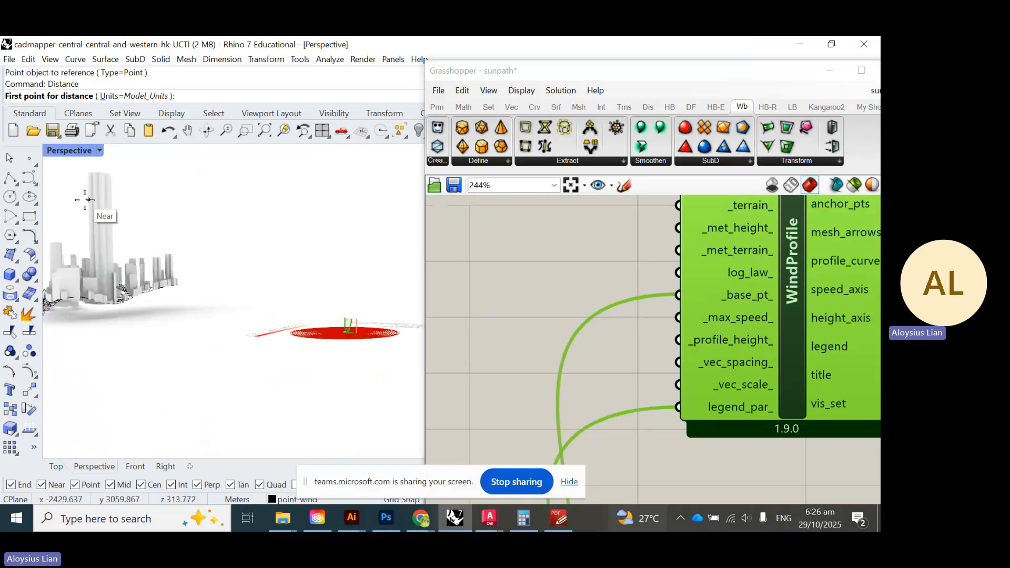
click(106, 180)
scroll(118, 316, up, 3)
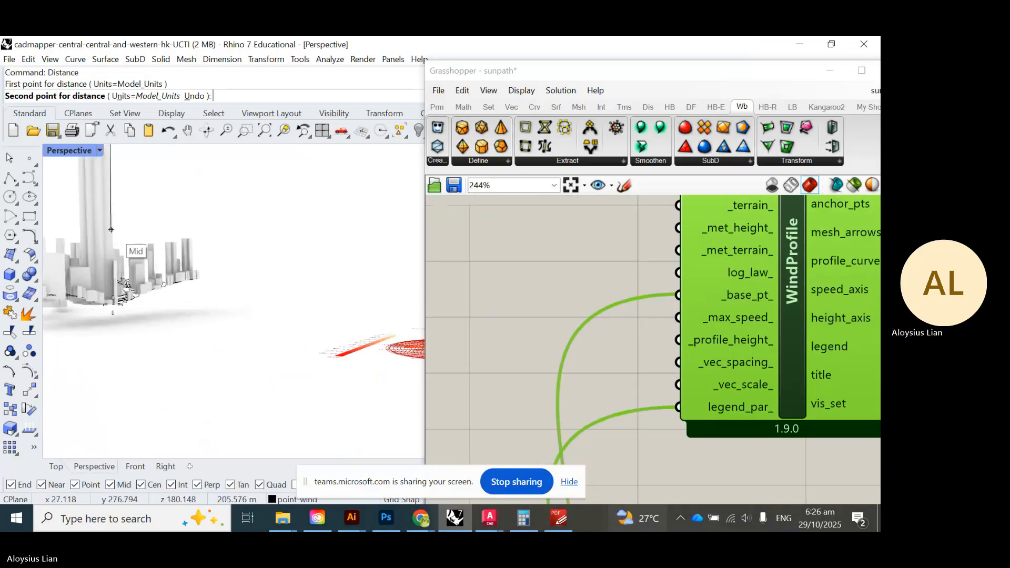
scroll(110, 311, up, 4)
right_drag(109, 311, 128, 399)
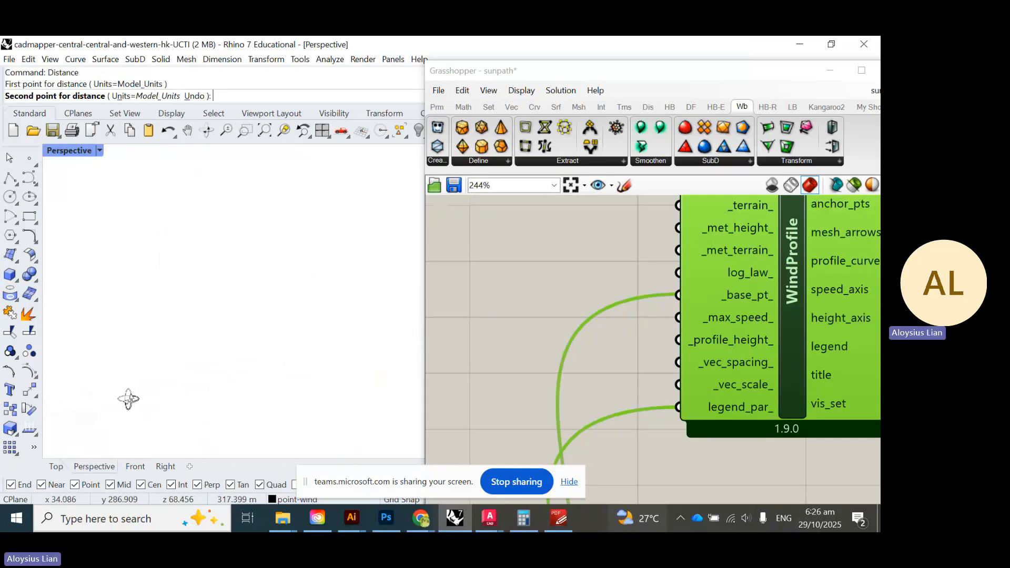
scroll(162, 310, down, 5)
scroll(86, 229, up, 3)
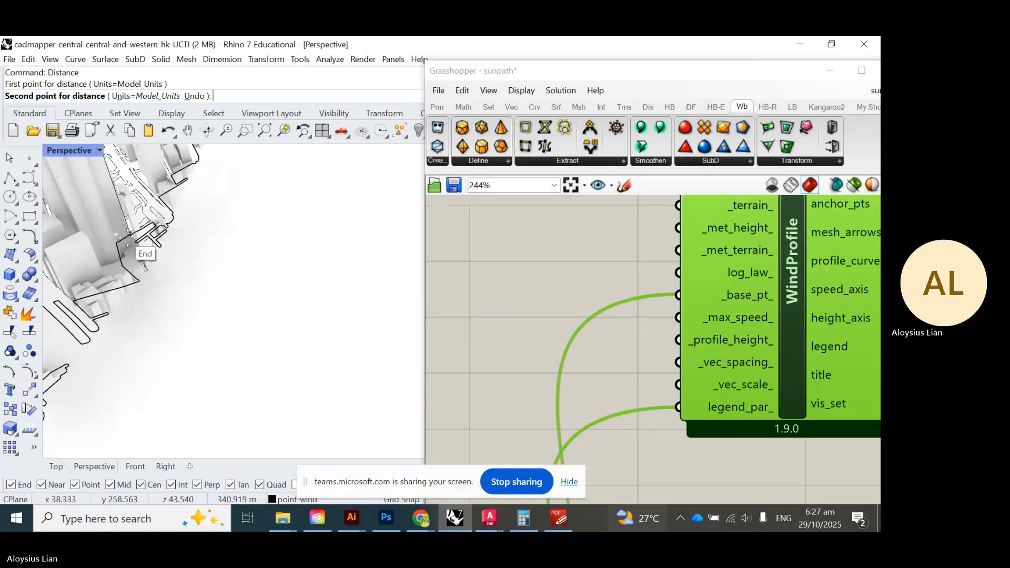
click(128, 263)
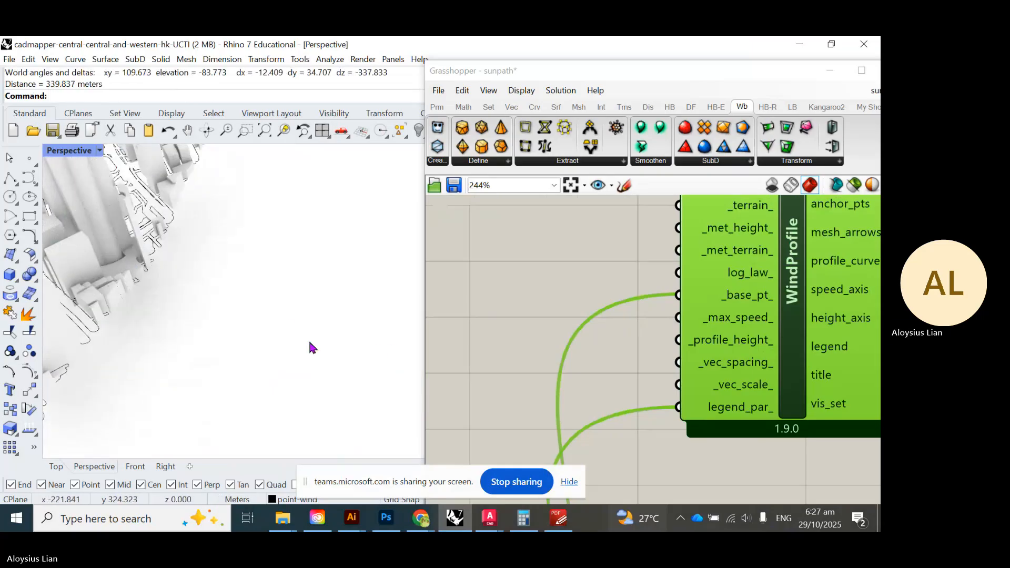
scroll(223, 311, down, 6)
right_drag(223, 311, 121, 285)
scroll(223, 280, down, 6)
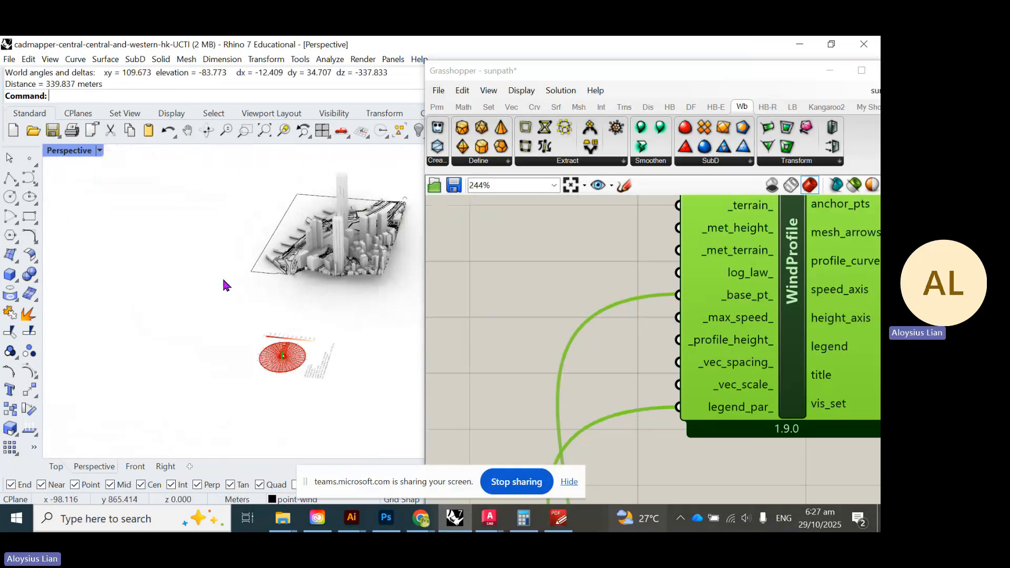
- Re-measure the tallest tower top to base in the maximized Front view: 419.650 m
double_click(80, 151)
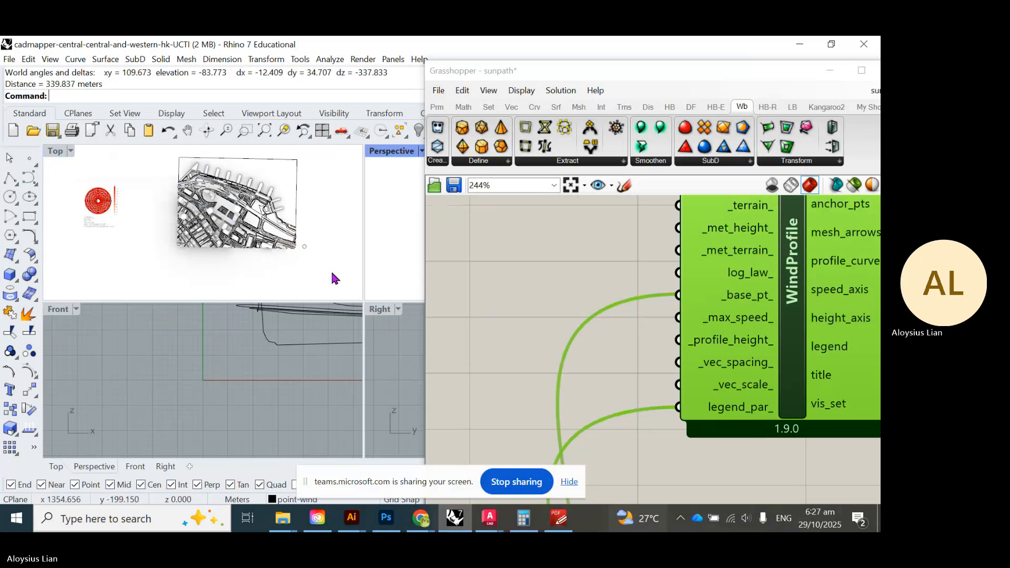
double_click(59, 309)
scroll(100, 351, down, 3)
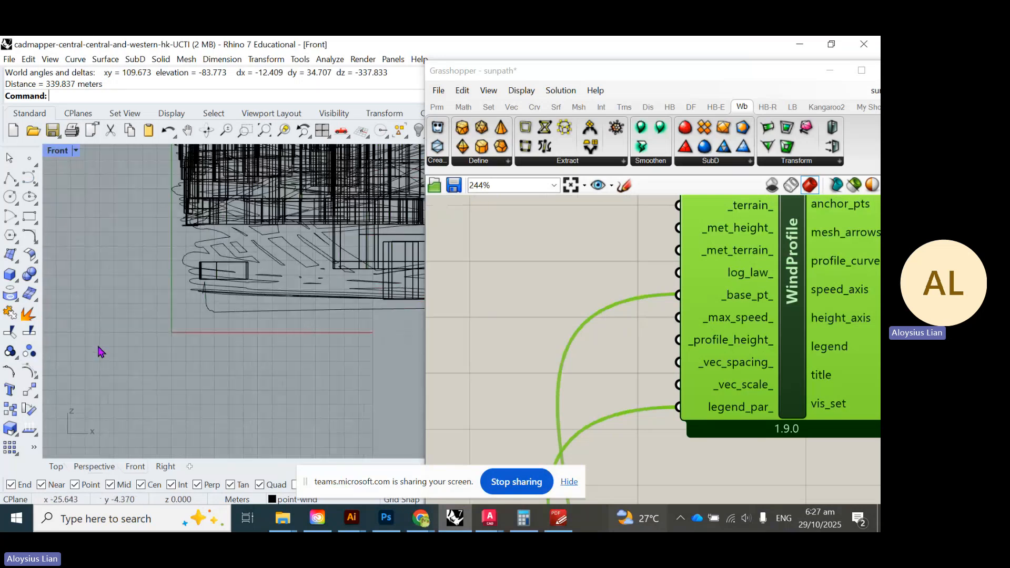
scroll(98, 347, down, 12)
scroll(348, 217, up, 4)
right_click(316, 206)
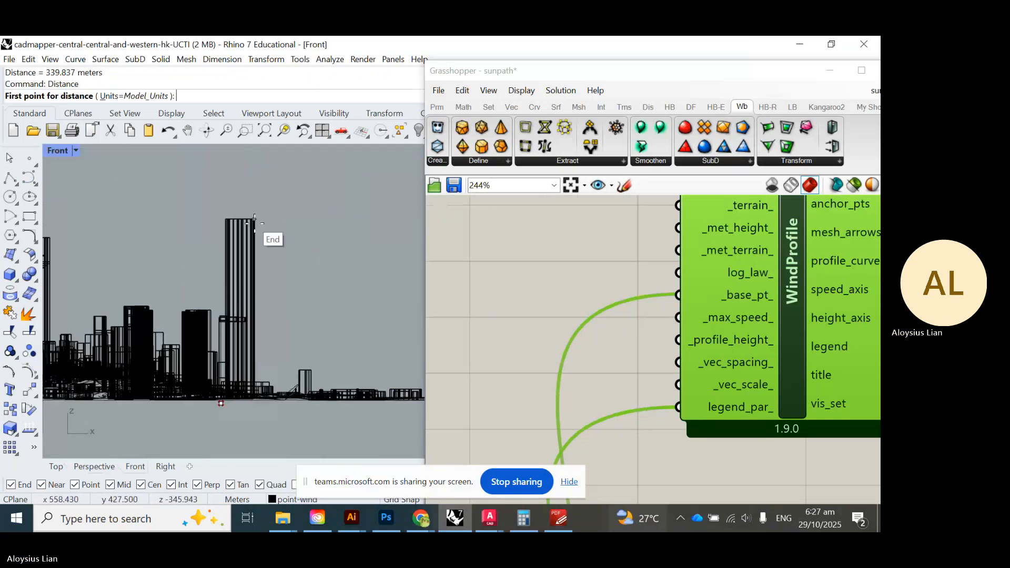
click(254, 218)
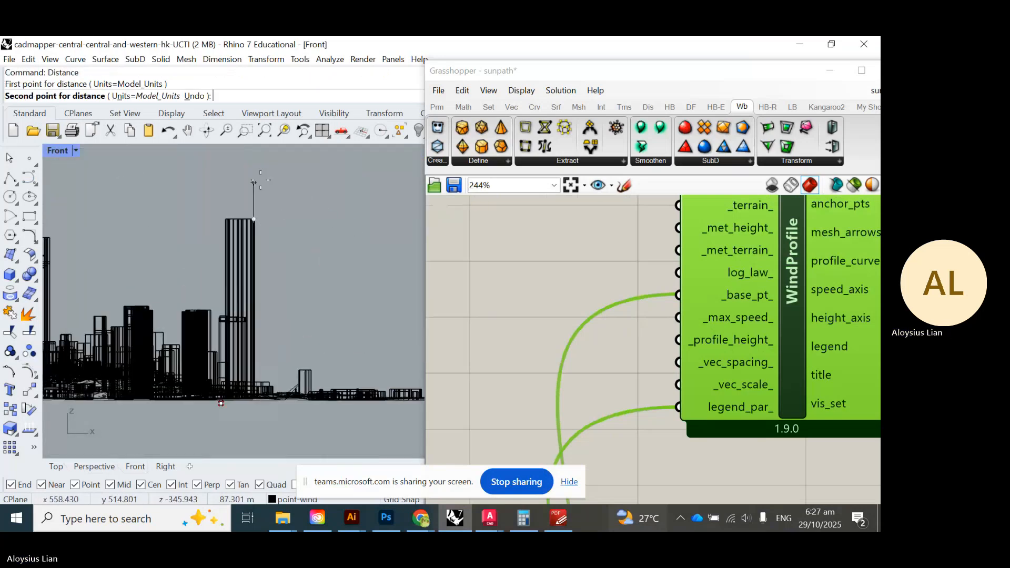
click(256, 401)
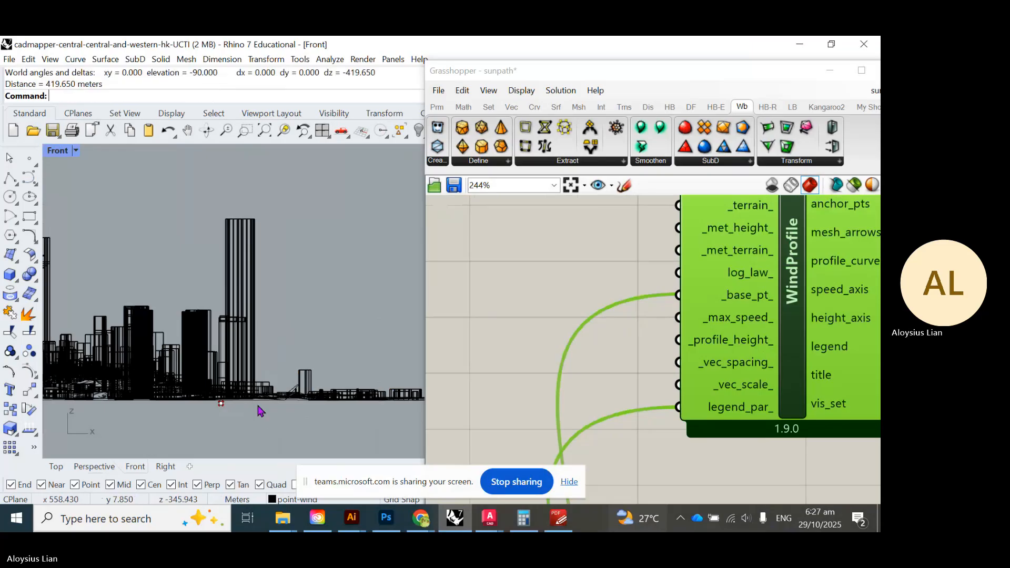
double_click(58, 152)
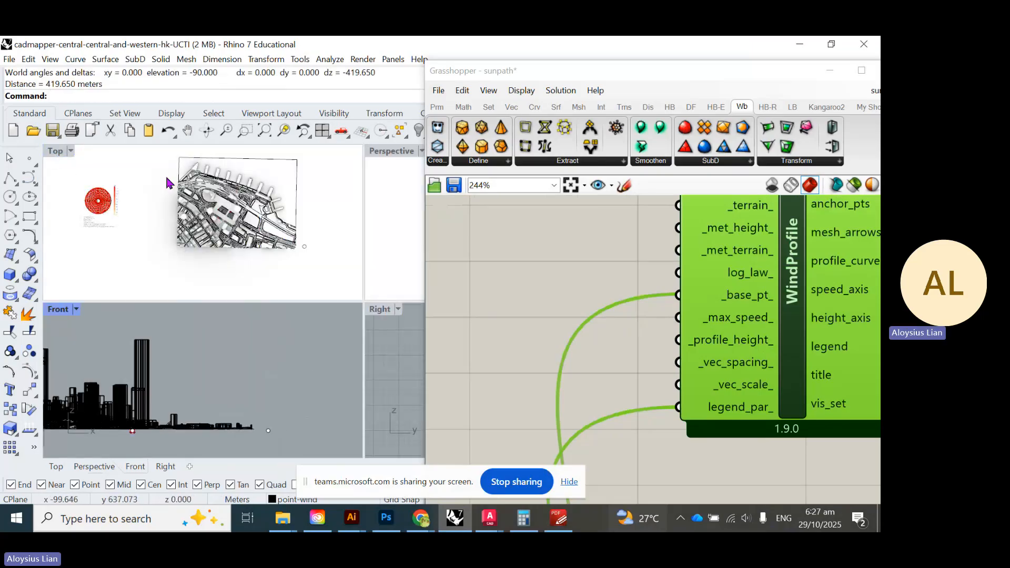
- Add a 0<450 number slider and wire it into WindProfile's _profile_height_
scroll(644, 383, down, 6)
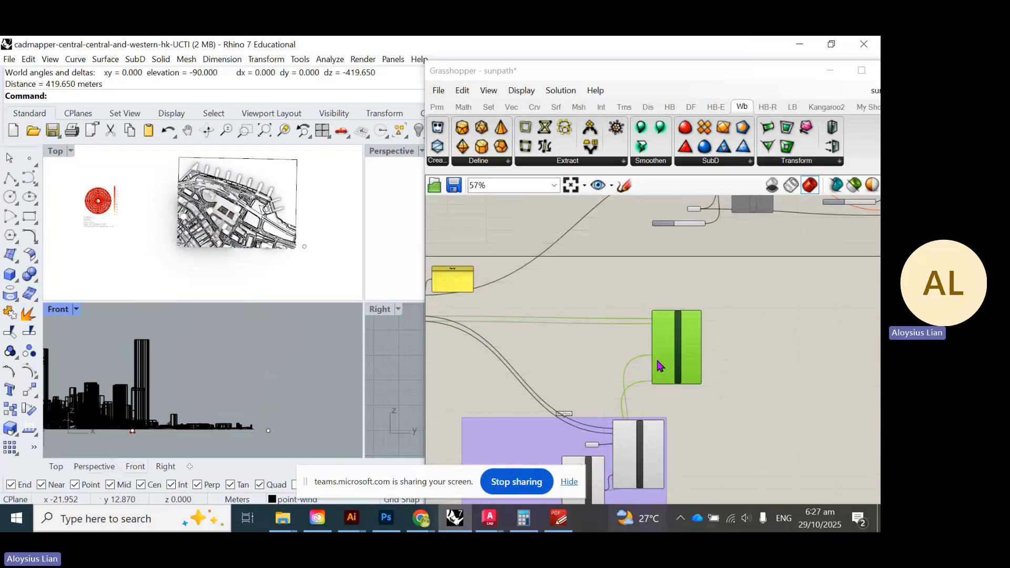
scroll(659, 366, up, 6)
right_drag(633, 406, 631, 393)
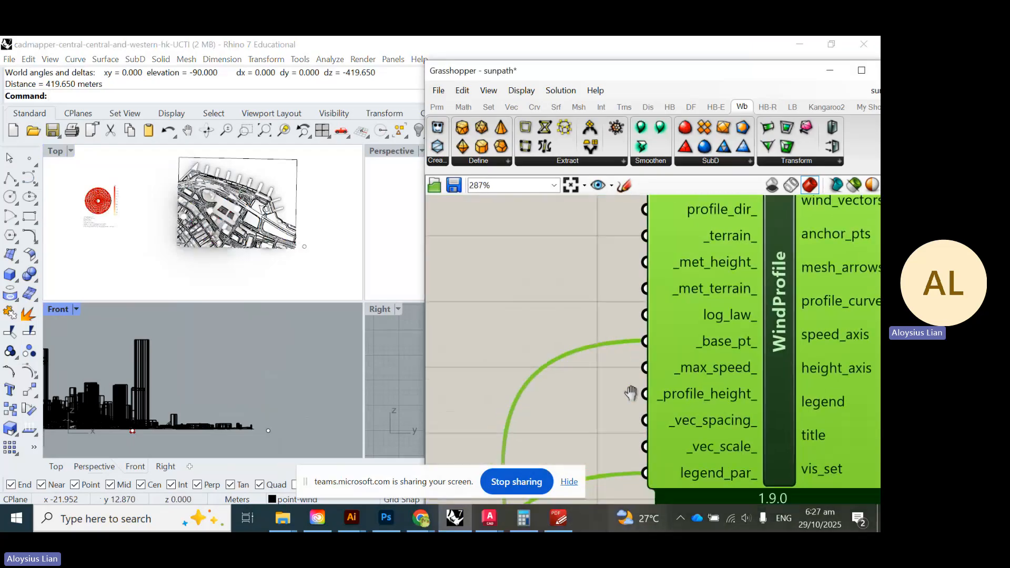
double_click(507, 379)
text(0)
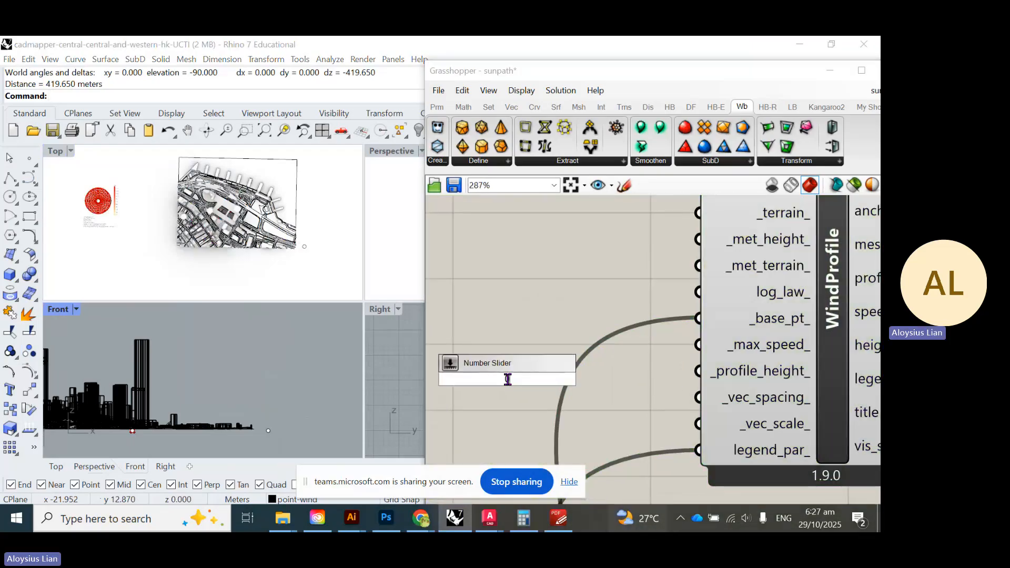
text(<450)
key(Return)
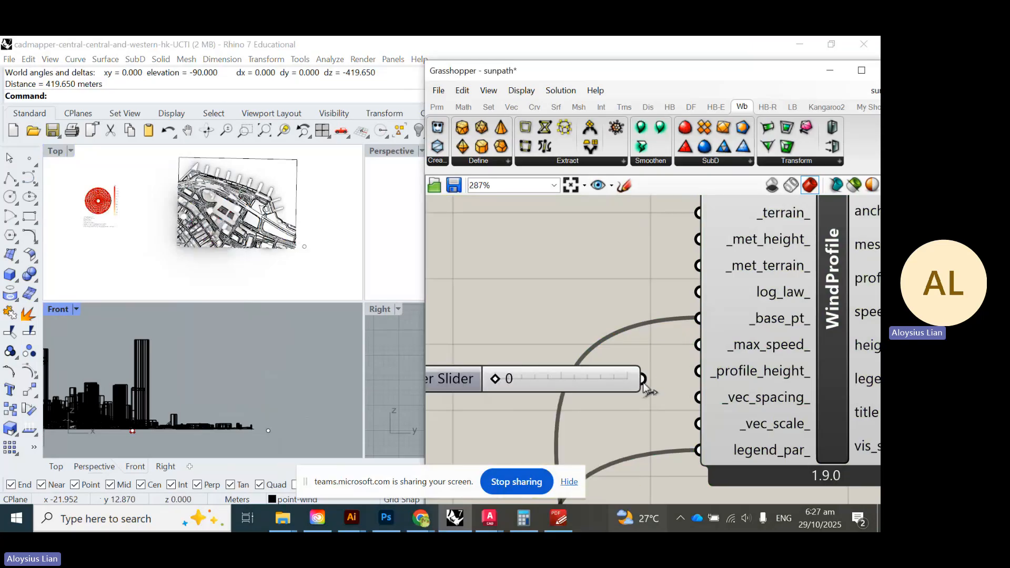
drag(644, 384, 698, 371)
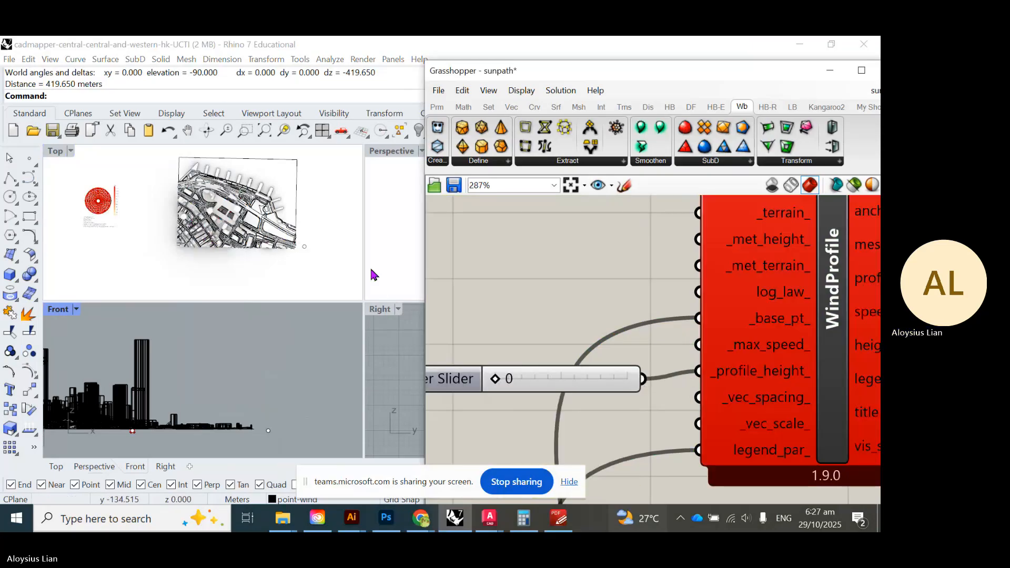
- Drag the profile height slider to 450 and select the wind profile's base point in Rhino
right_drag(720, 384, 692, 402)
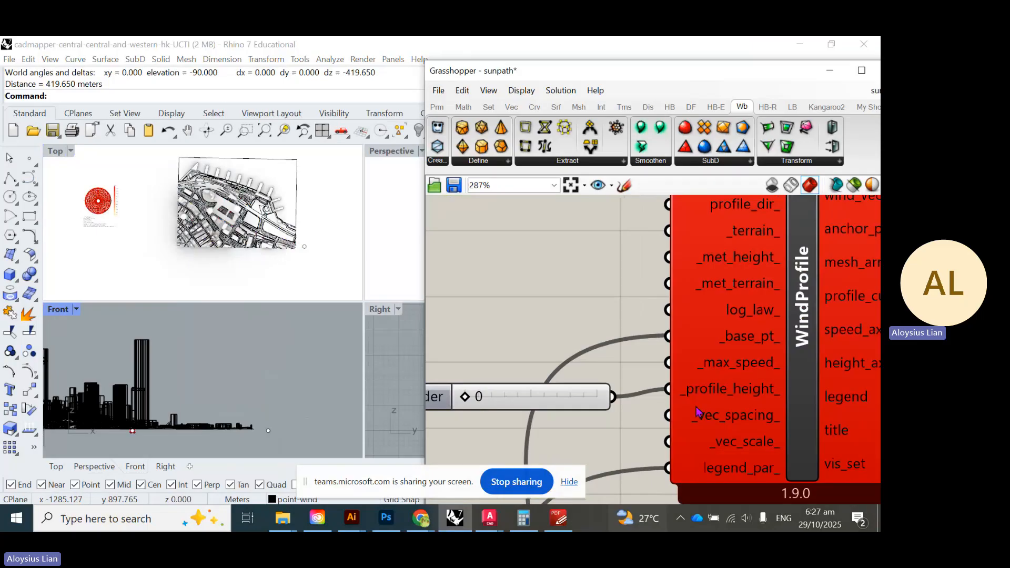
click(602, 409)
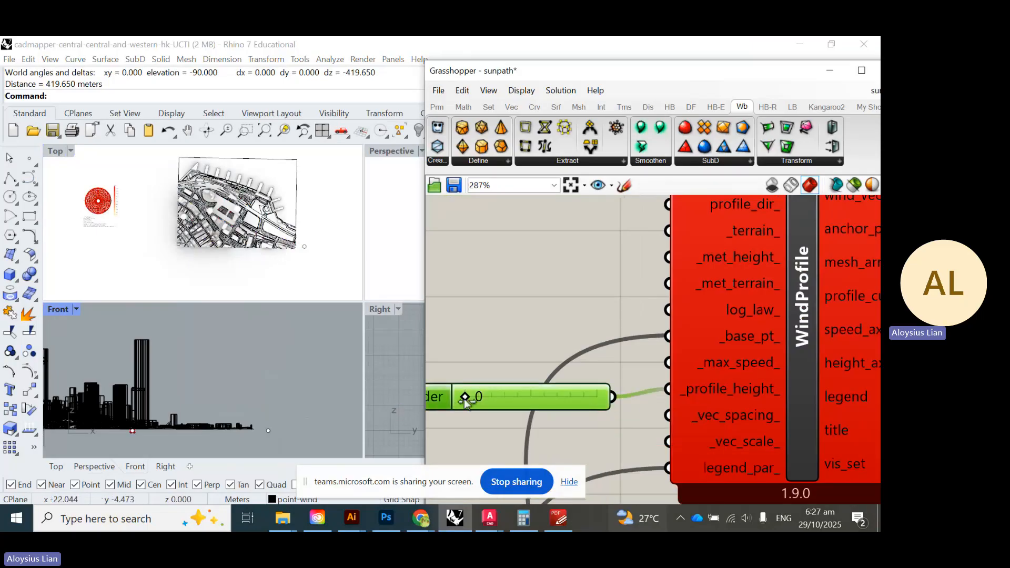
drag(465, 400, 600, 410)
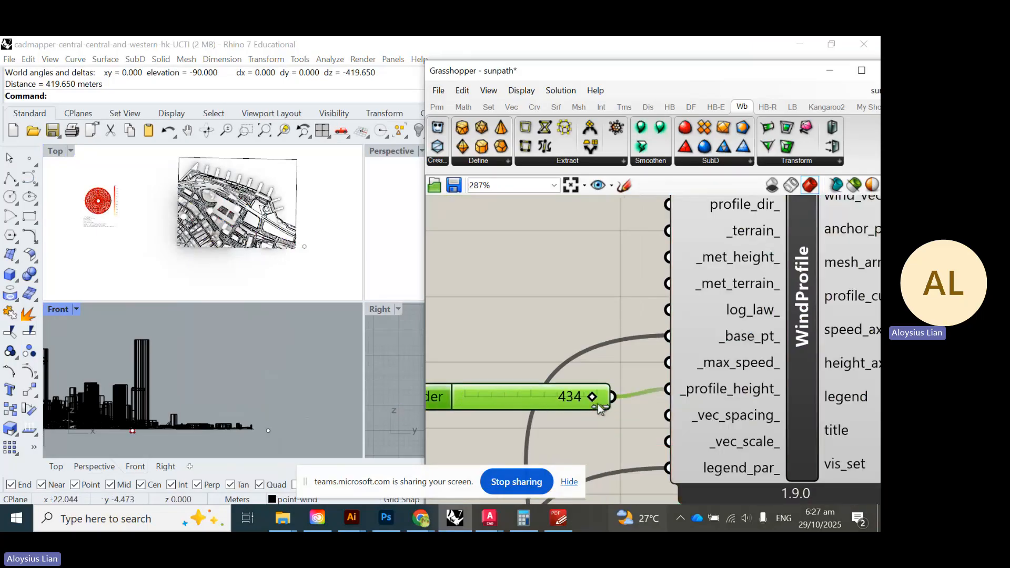
click(147, 243)
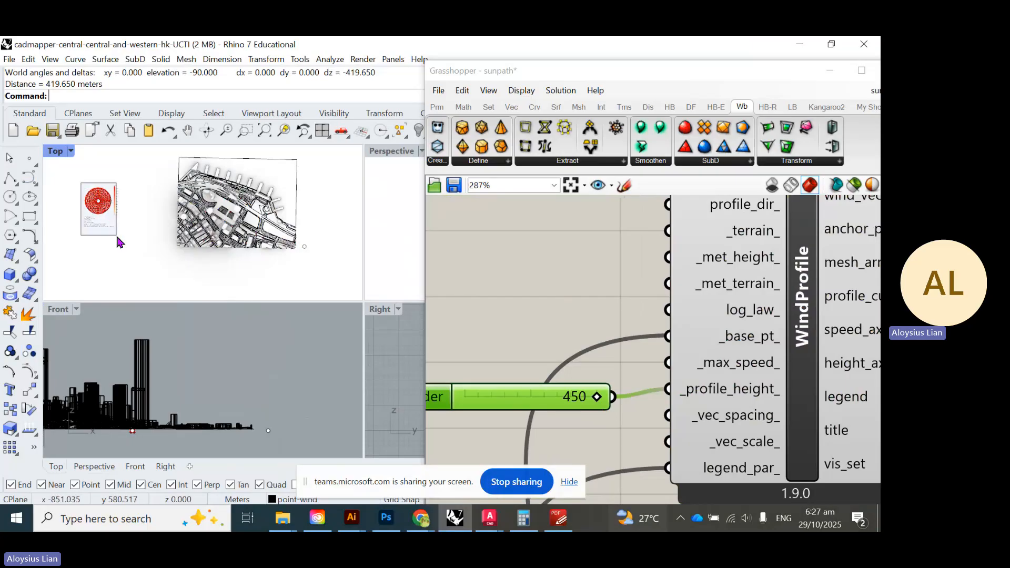
click(98, 201)
- Drag the base point along X into the city model and view it low in Perspective
drag(129, 201, 267, 207)
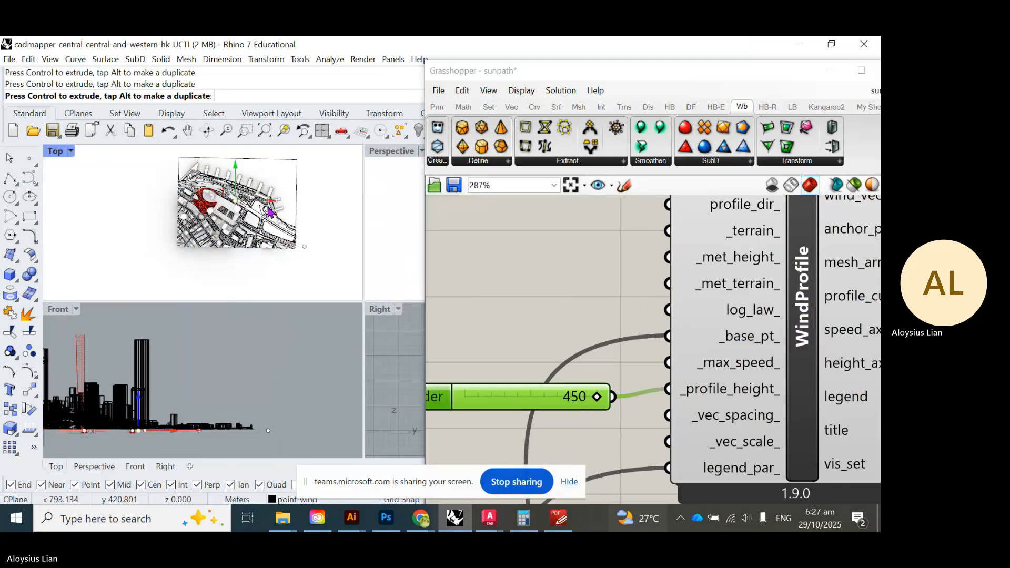
double_click(392, 151)
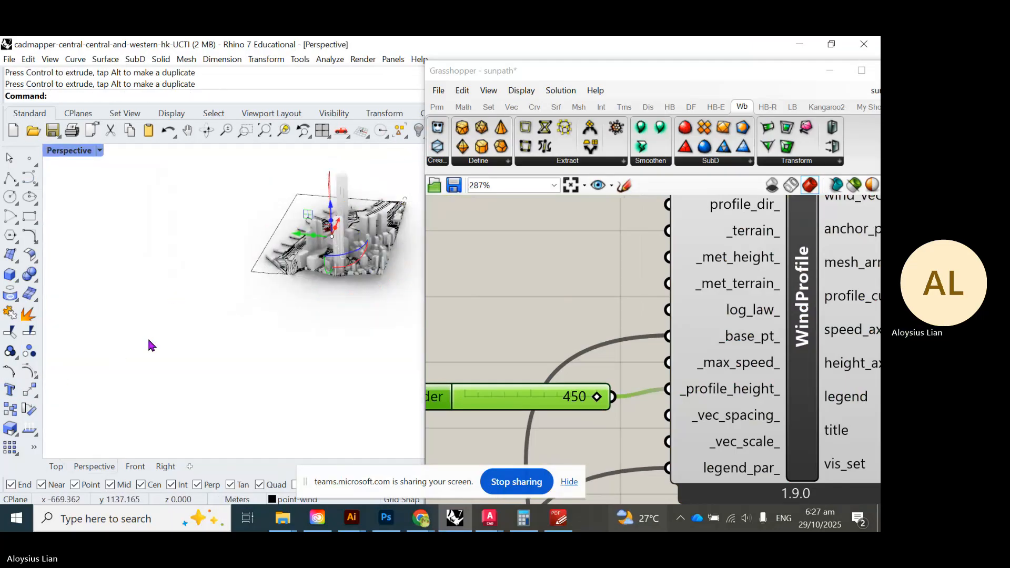
right_drag(151, 345, 297, 309)
scroll(244, 398, up, 6)
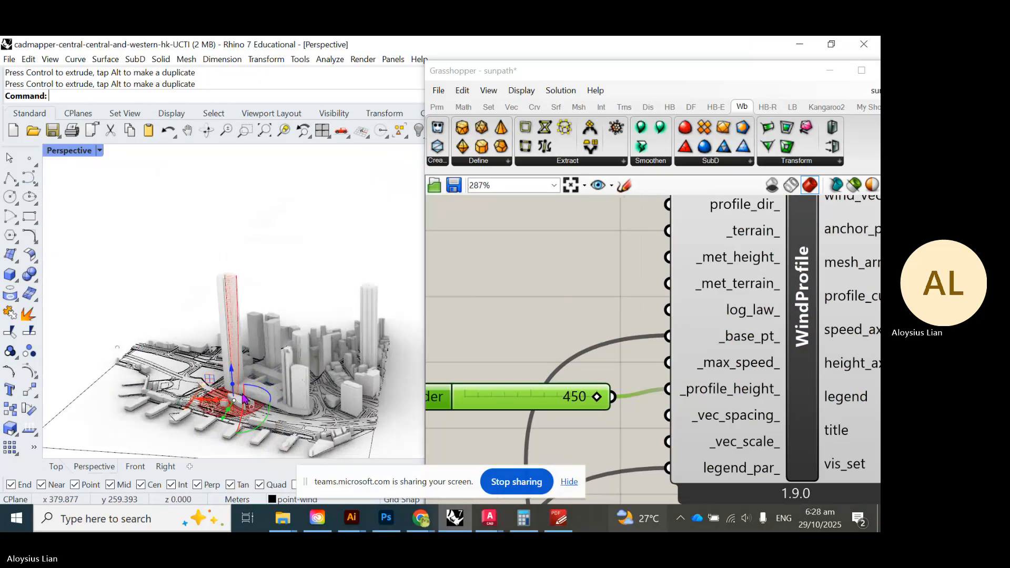
scroll(244, 400, up, 10)
right_drag(243, 408, 252, 403)
scroll(252, 403, down, 6)
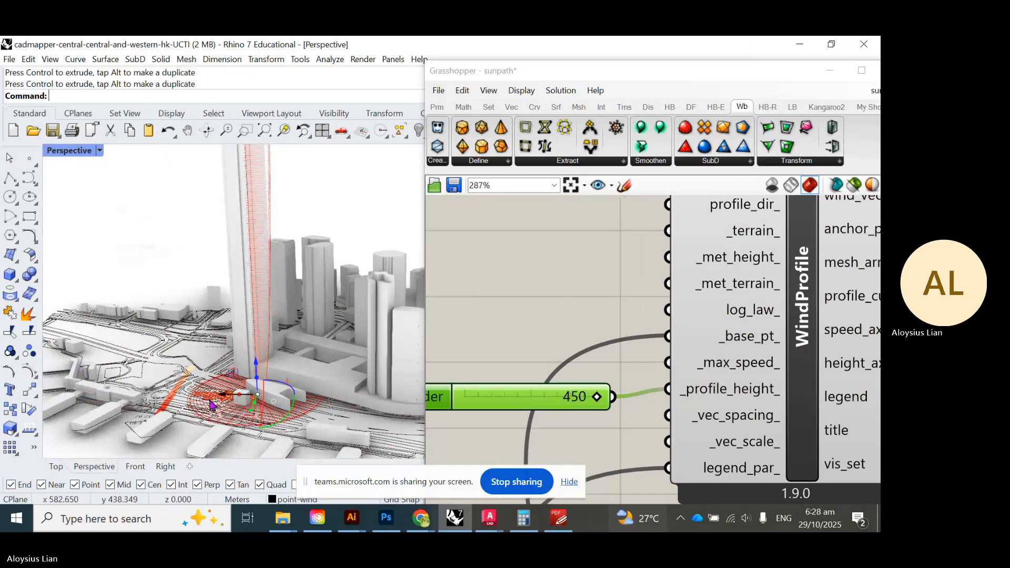
- Nudge the base point left beside the tall tower and check it in the maximized Right view
mouse_move(226, 396)
mouse_down()
mouse_move(178, 398)
mouse_move(208, 395)
mouse_up()
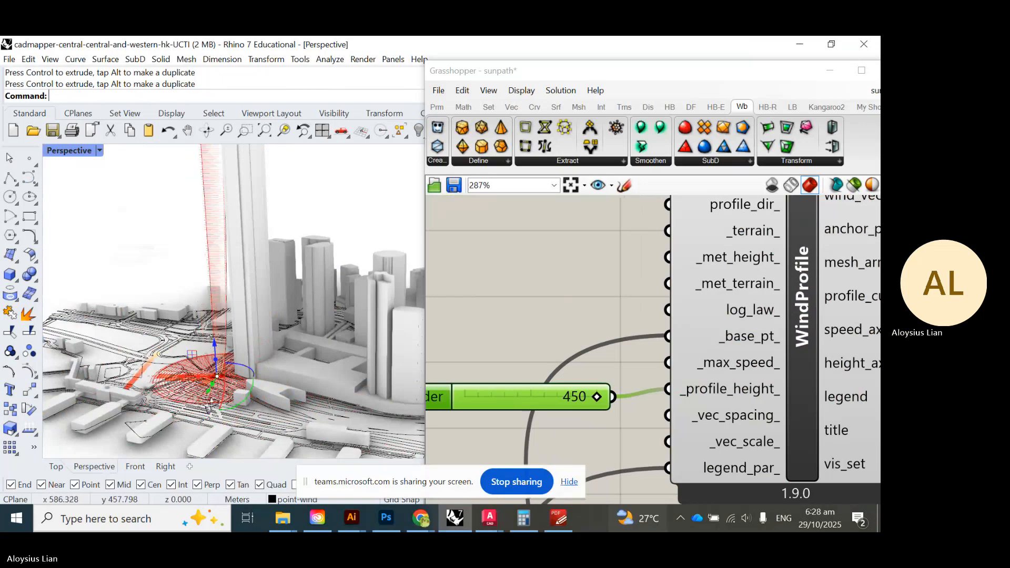
right_drag(212, 398, 222, 393)
double_click(79, 152)
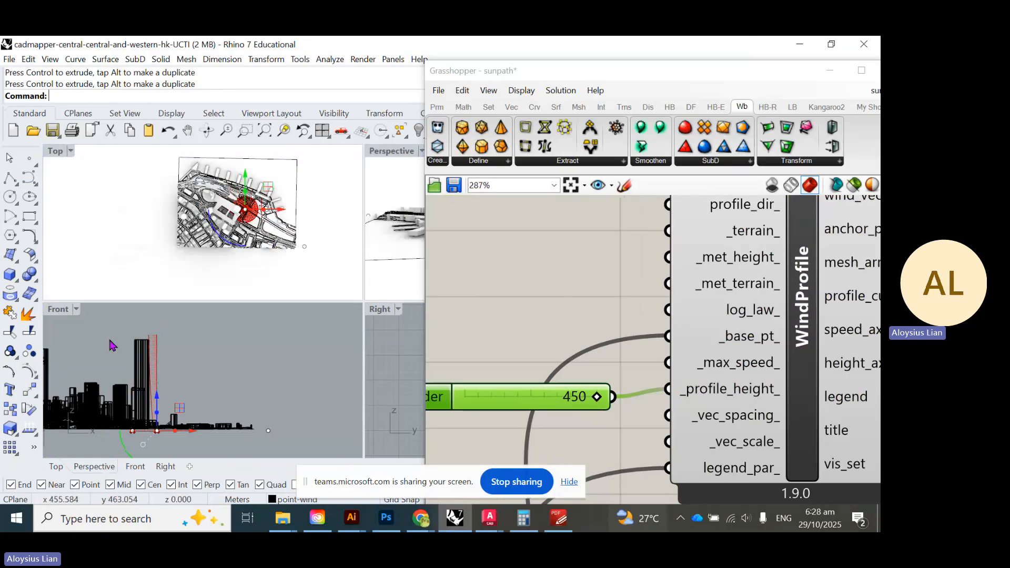
double_click(379, 310)
scroll(185, 349, down, 6)
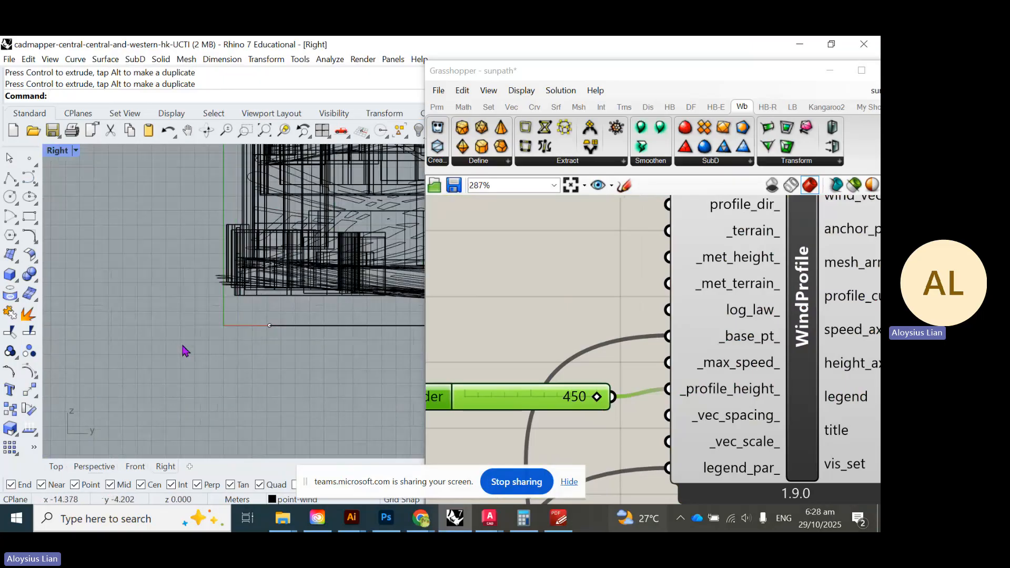
scroll(350, 252, up, 5)
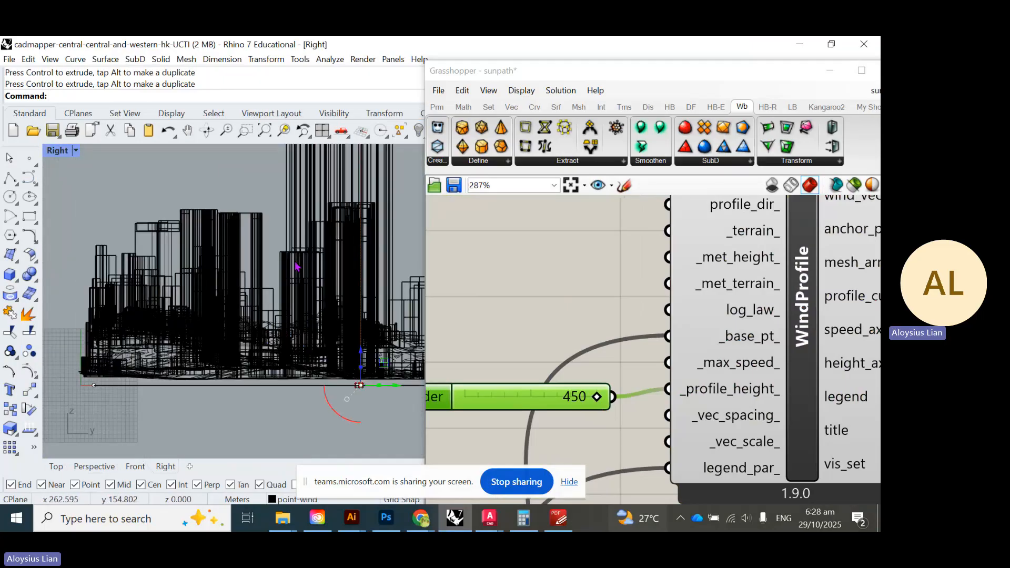
scroll(350, 252, down, 4)
scroll(348, 225, up, 2)
scroll(347, 226, up, 3)
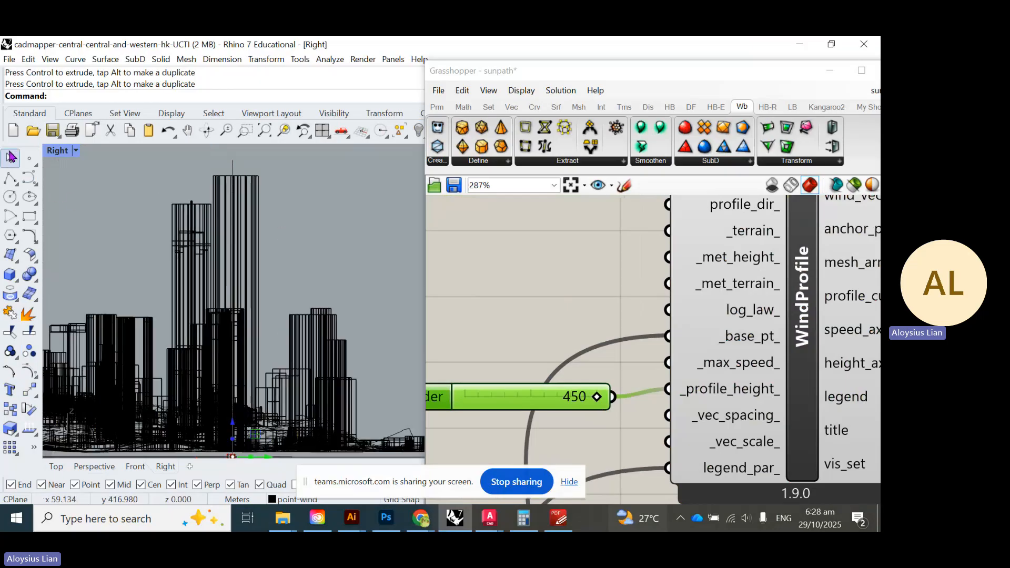
- Maximize the Front viewport and switch it to Arctic display mode
double_click(64, 152)
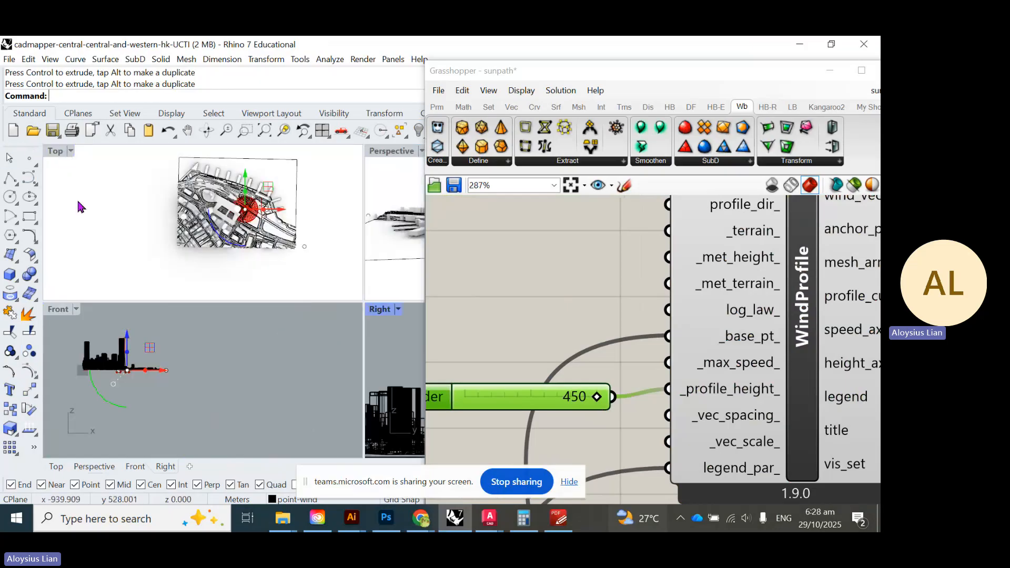
double_click(67, 316)
scroll(211, 241, up, 5)
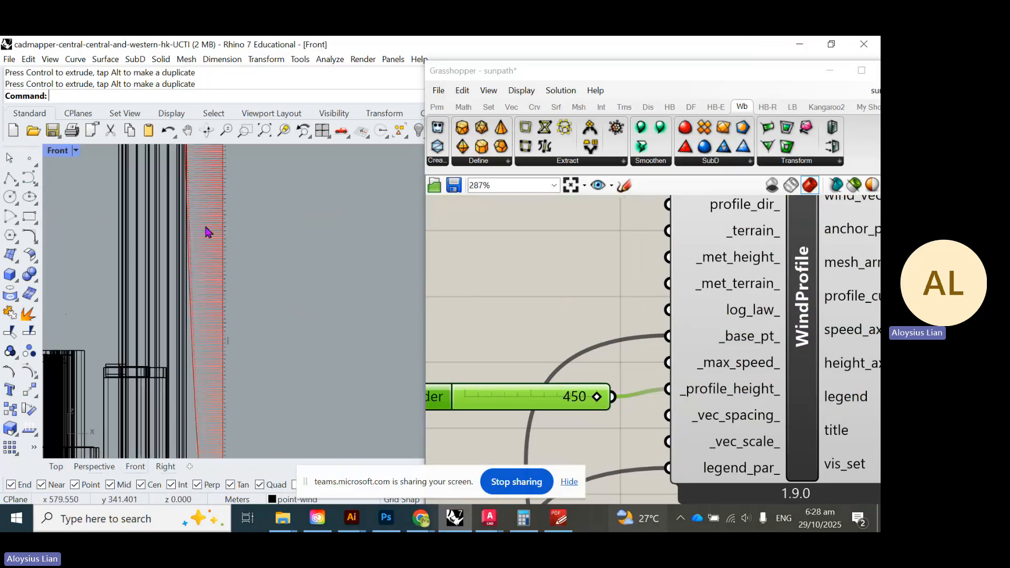
click(62, 152)
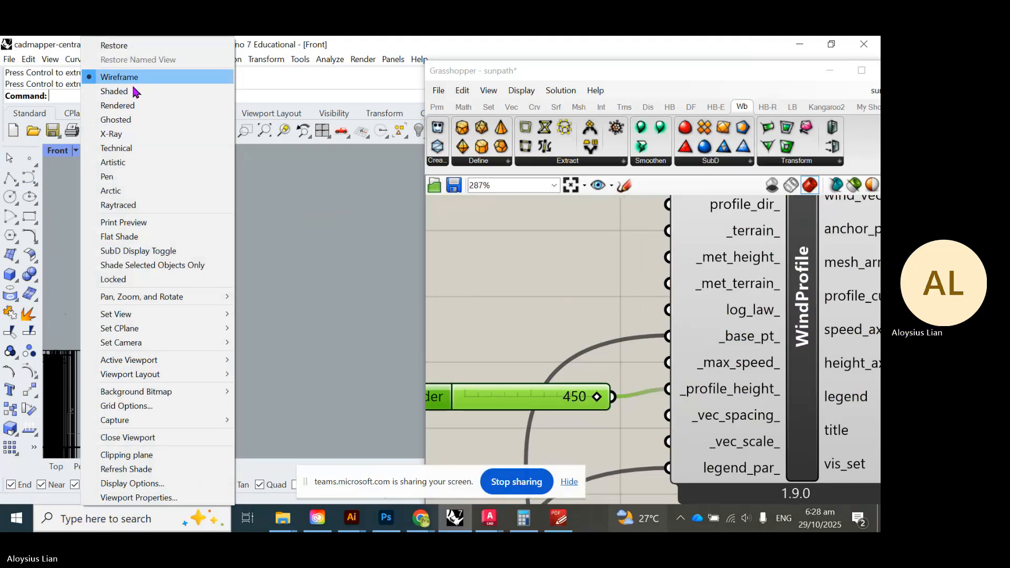
click(118, 193)
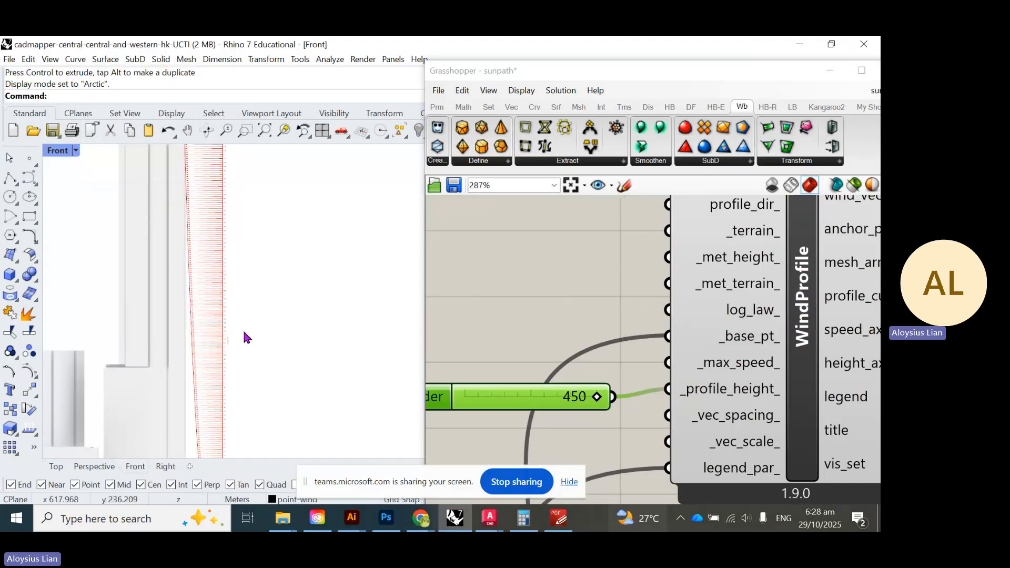
scroll(234, 328, down, 3)
scroll(228, 304, up, 8)
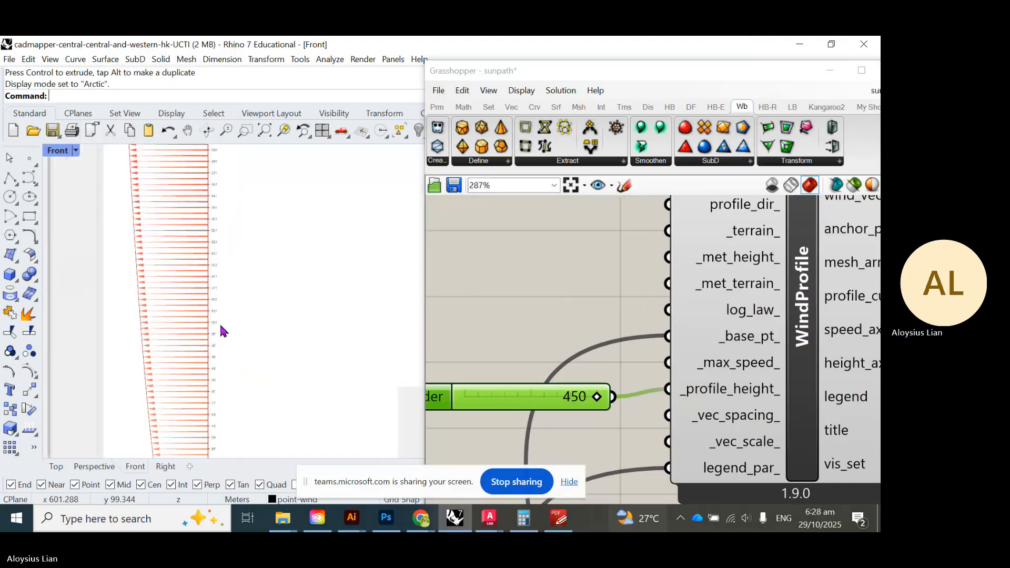
scroll(243, 363, down, 6)
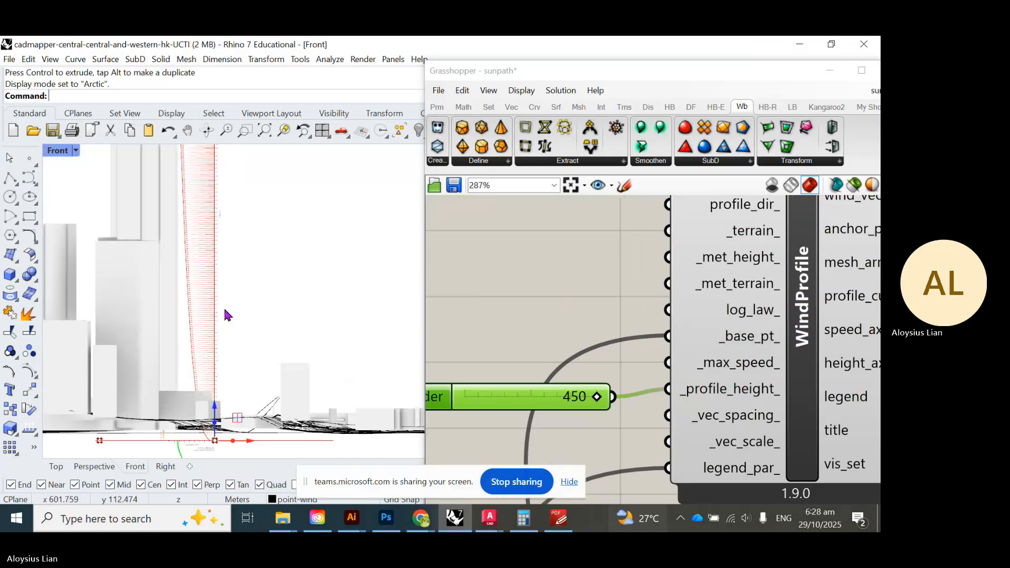
scroll(264, 370, down, 4)
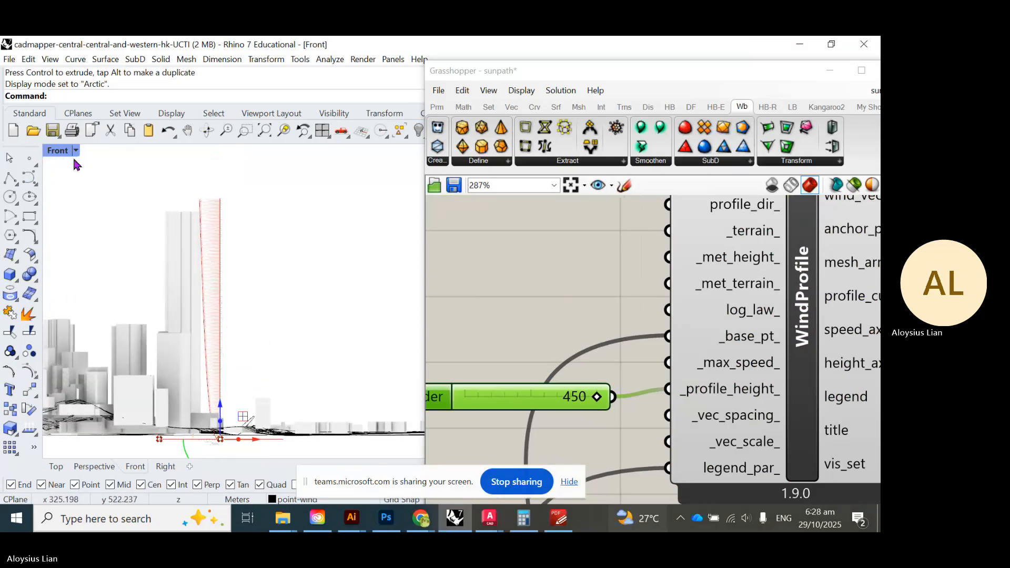
click(57, 151)
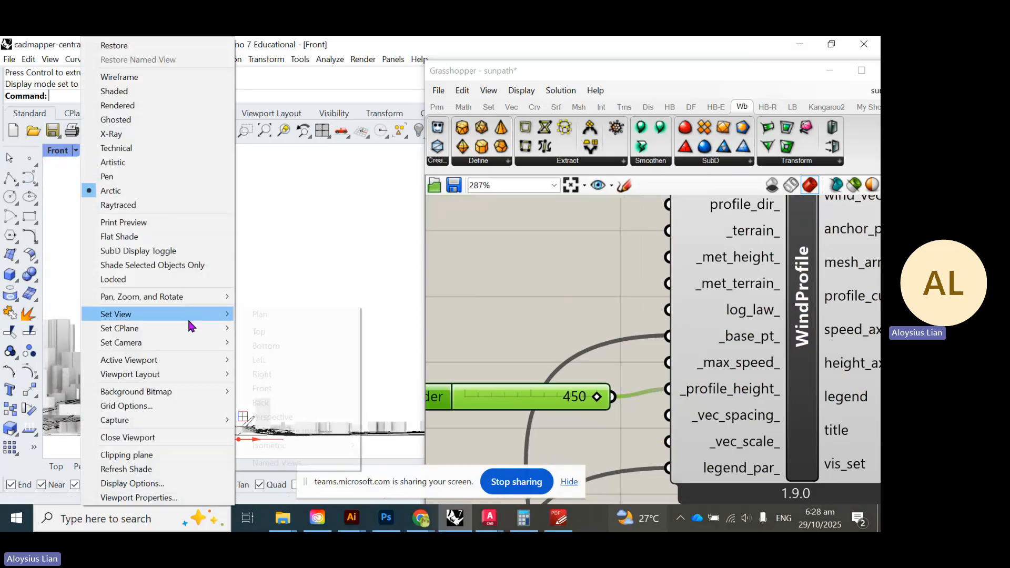
- Switch the viewport to the Back view and pan down to the wind profile's base
mouse_move(192, 322)
click(285, 404)
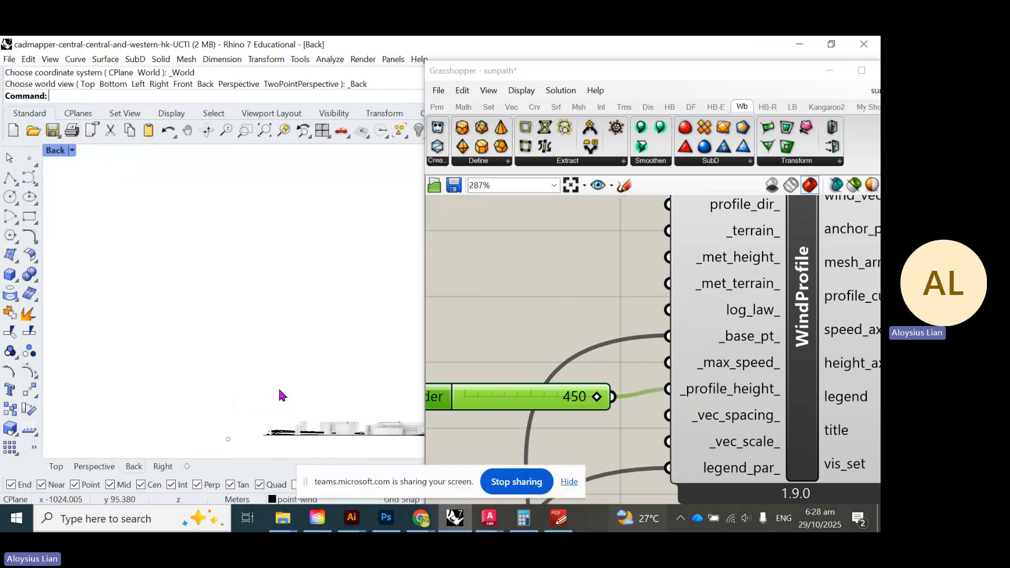
scroll(272, 281, up, 10)
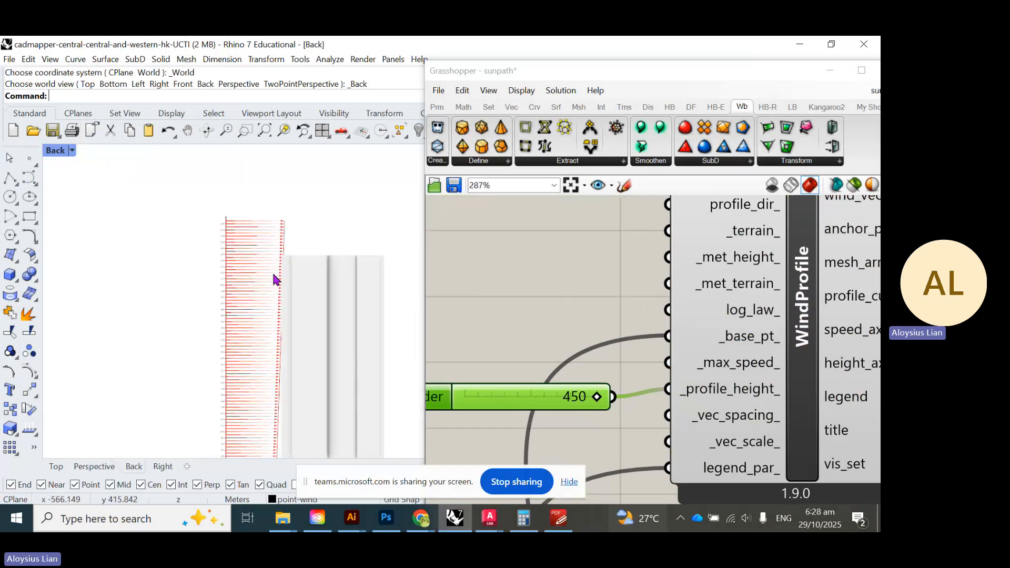
scroll(203, 316, up, 3)
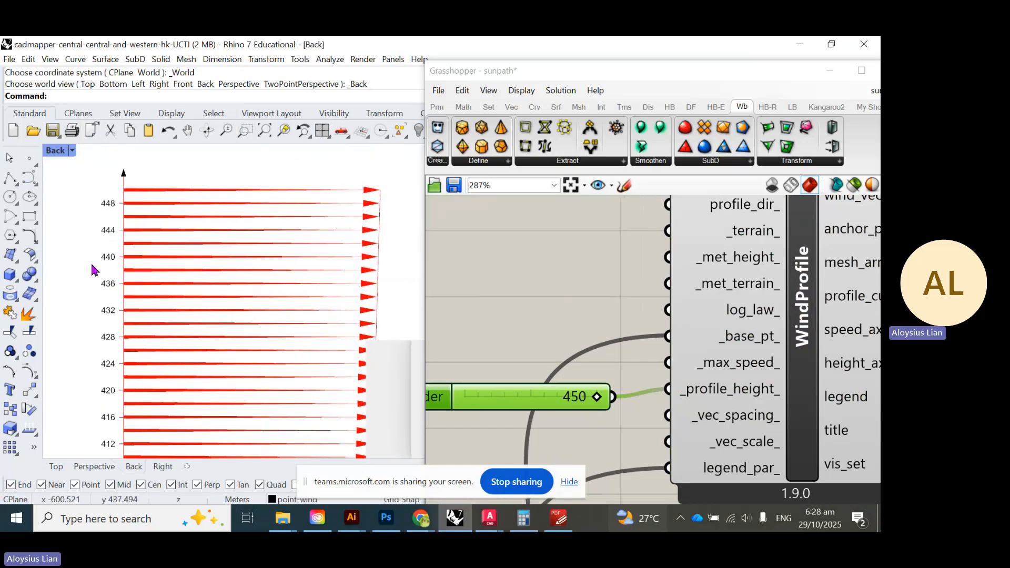
scroll(210, 253, down, 14)
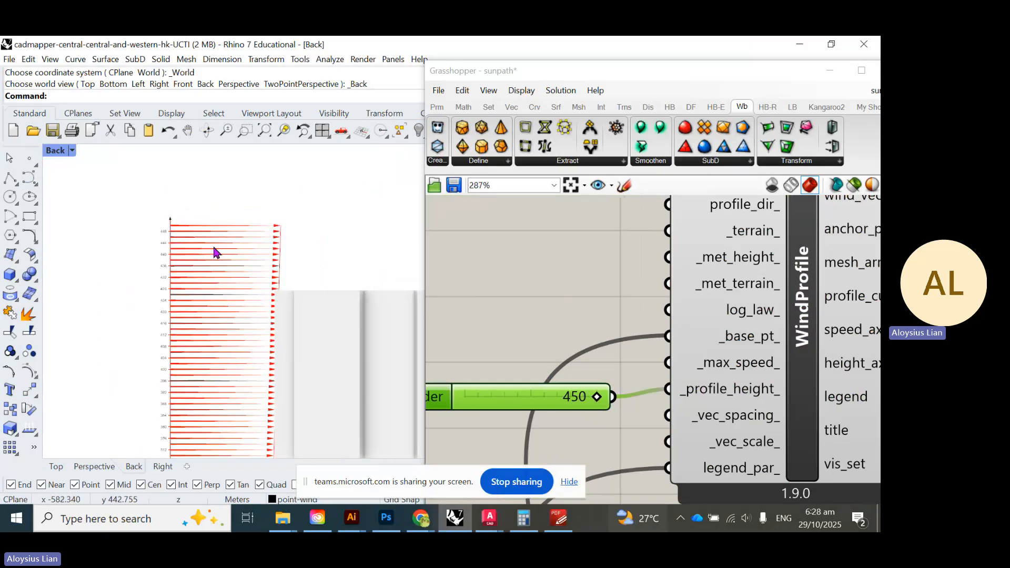
right_drag(248, 332, 262, 221)
right_drag(189, 352, 254, 224)
right_drag(304, 370, 315, 231)
- Drag the gumball's Z arrow to raise the wind profile's base point
scroll(288, 327, up, 8)
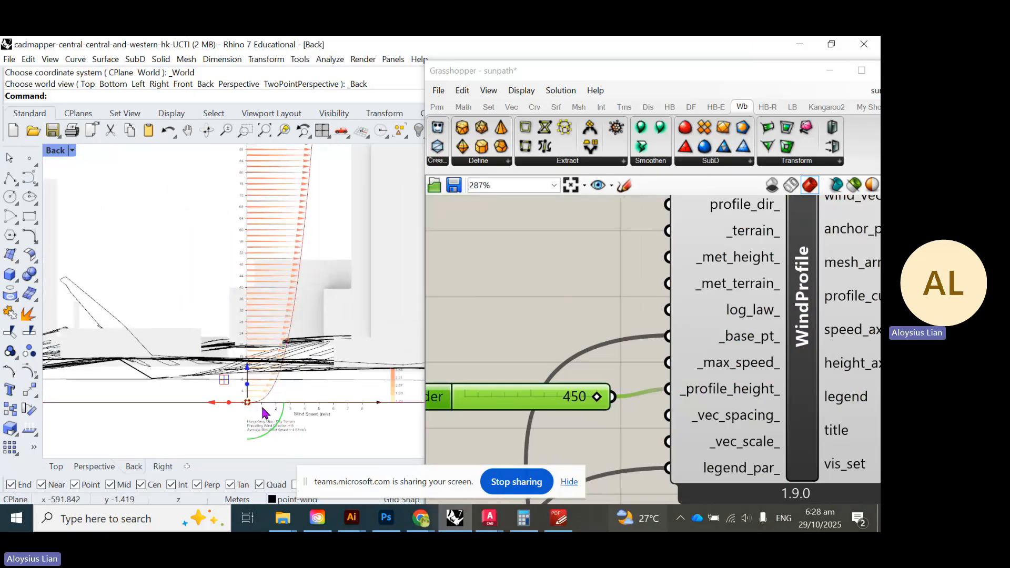
scroll(263, 403, up, 2)
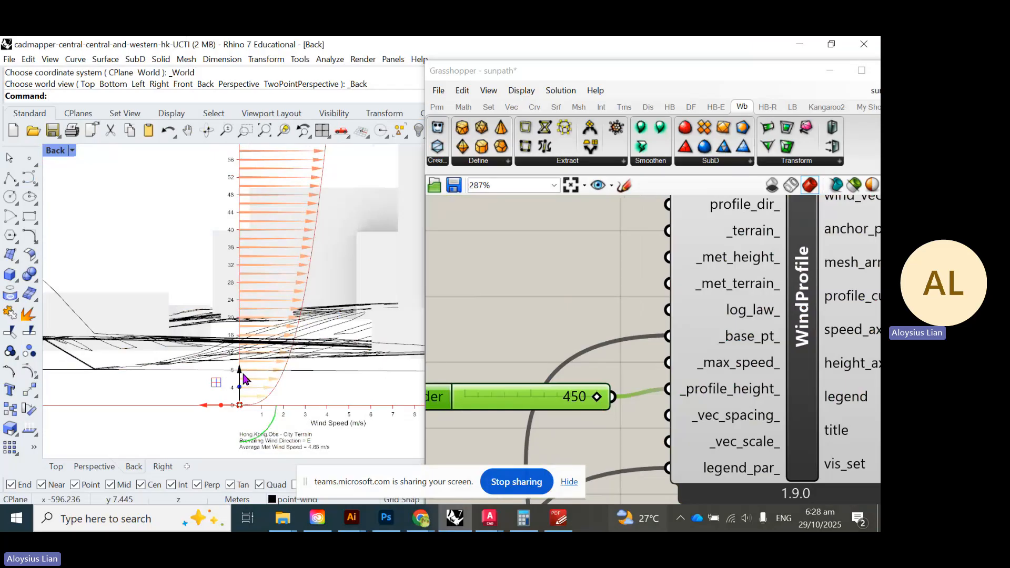
drag(241, 375, 241, 278)
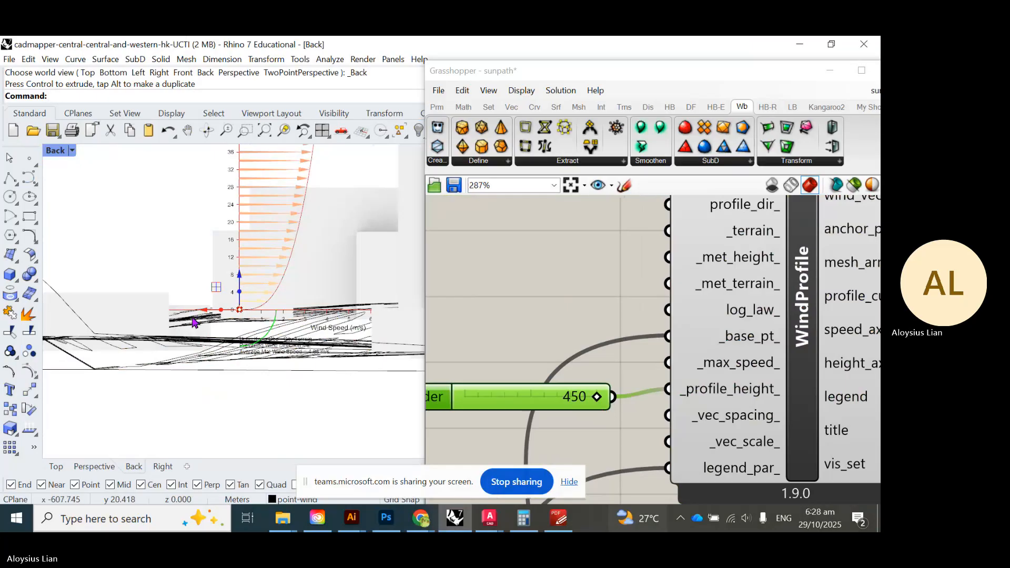
scroll(190, 323, down, 2)
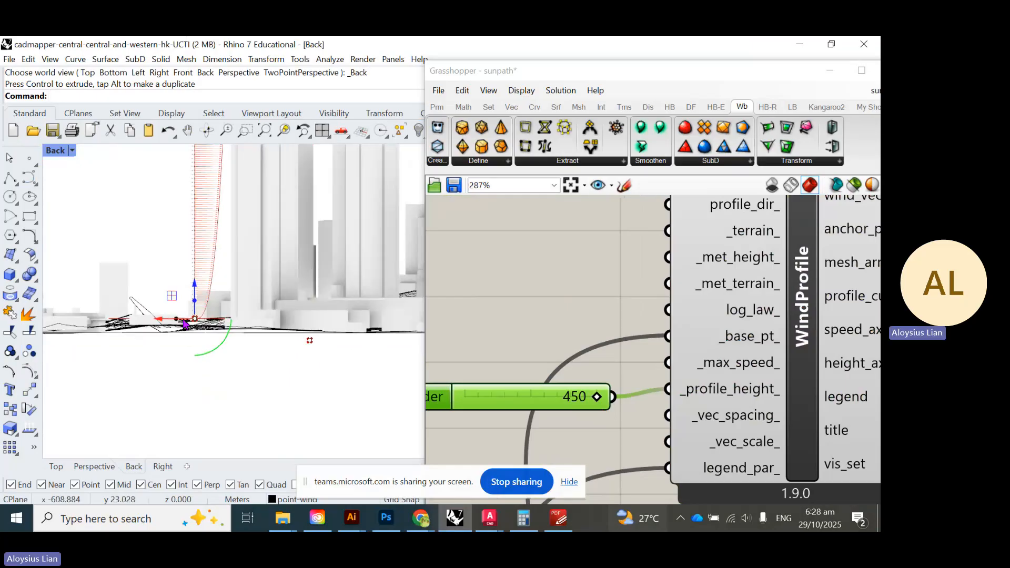
- Undo the raised base point and zoom around the Back view
key(ctrl+z)
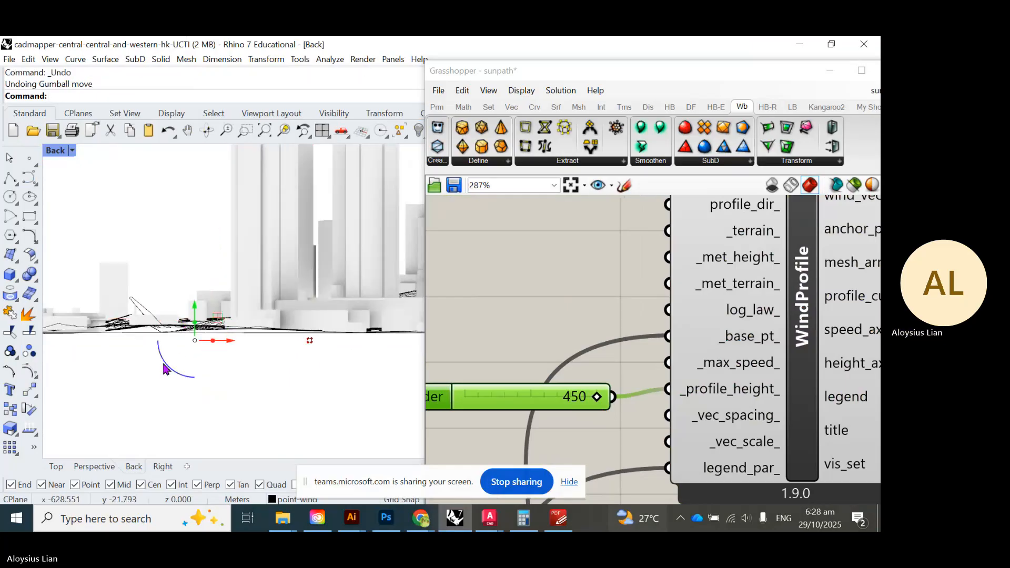
scroll(190, 351, down, 2)
scroll(190, 352, down, 2)
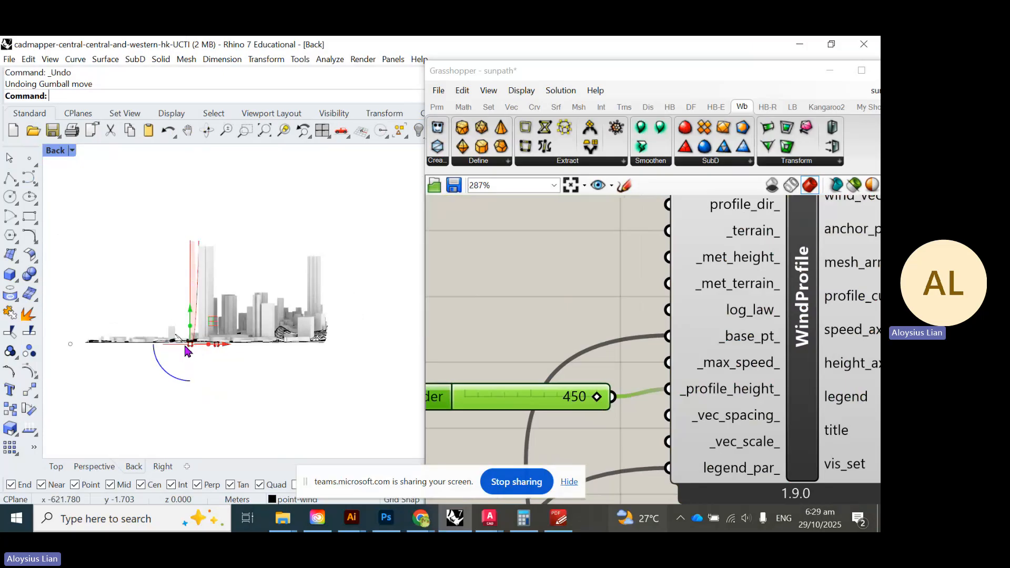
scroll(253, 341, up, 3)
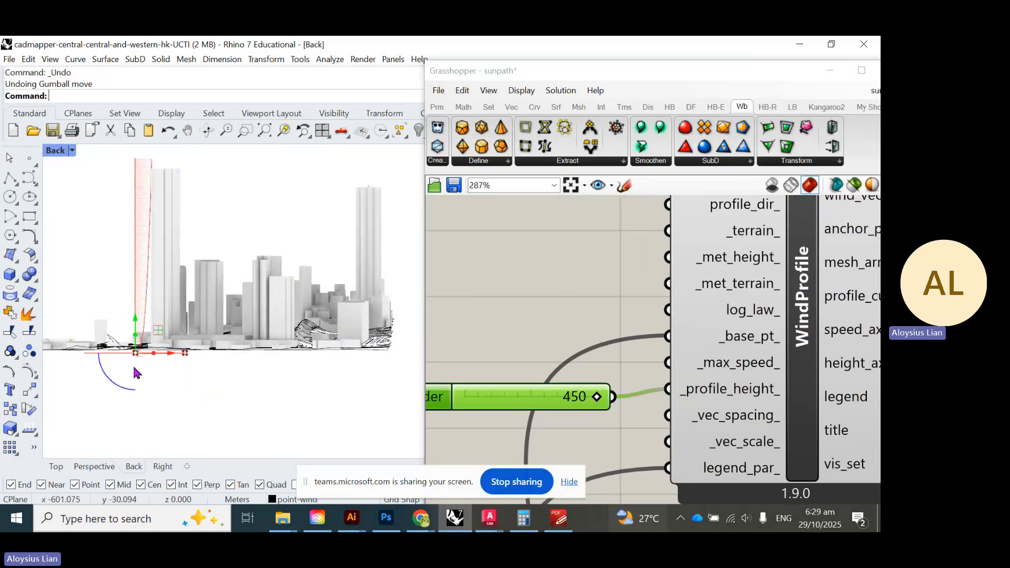
scroll(136, 373, up, 5)
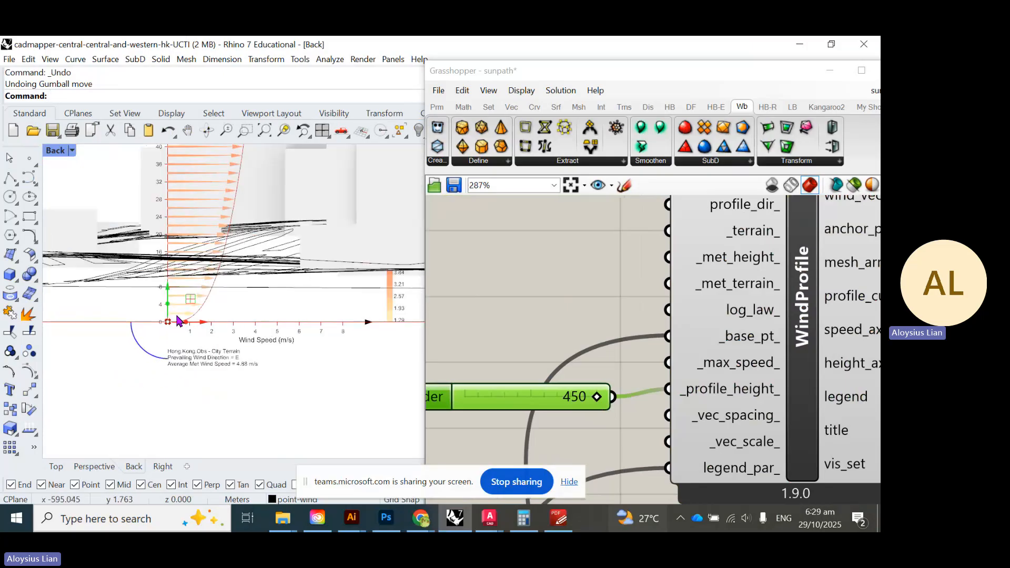
scroll(168, 322, down, 6)
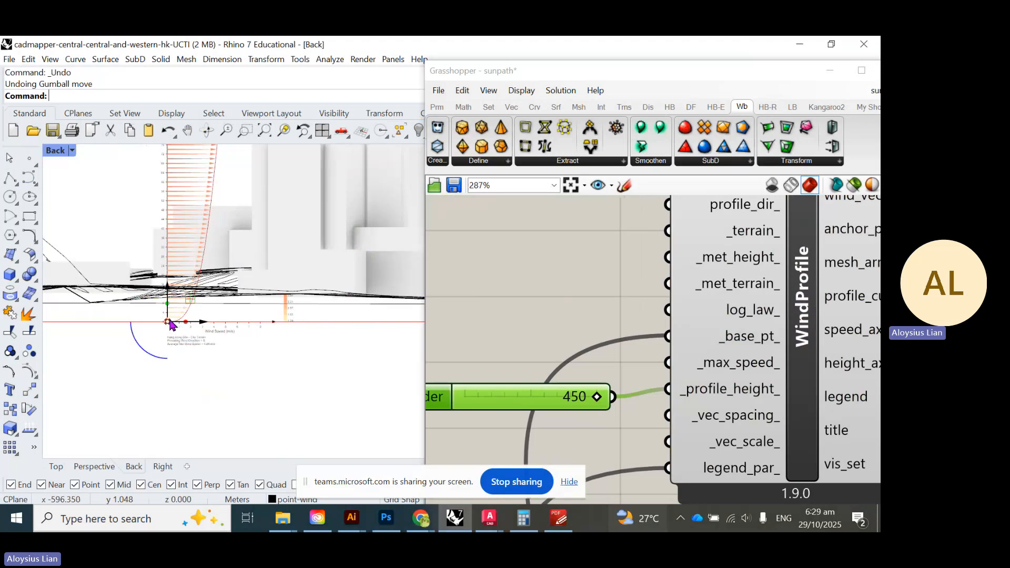
scroll(202, 276, up, 6)
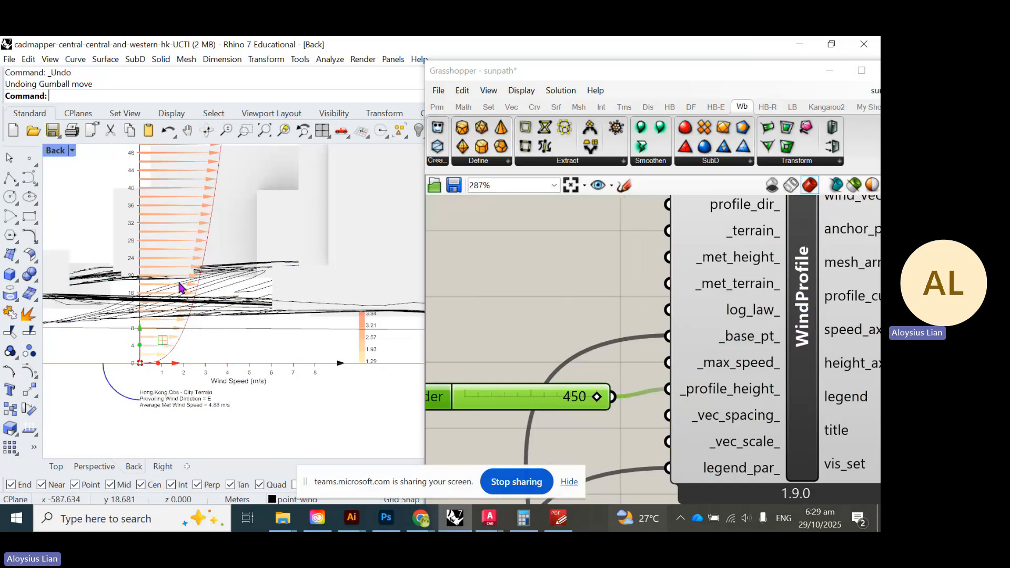
- Pan up to inspect the upper wind profile arrows beside the tall tower
right_drag(261, 280, 301, 149)
scroll(306, 326, down, 12)
right_drag(294, 194, 273, 345)
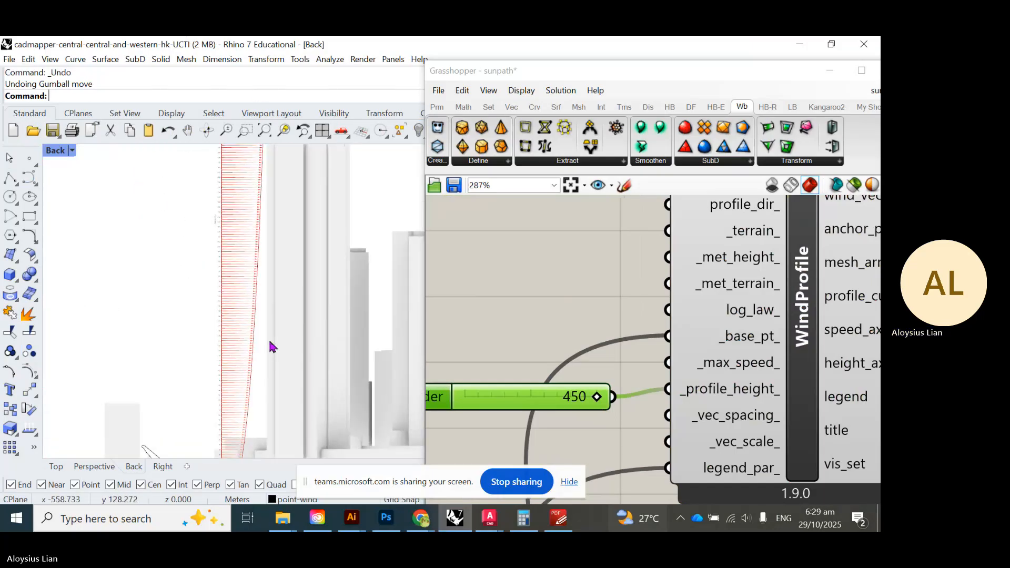
right_drag(293, 213, 284, 290)
right_drag(281, 240, 290, 325)
scroll(236, 221, up, 3)
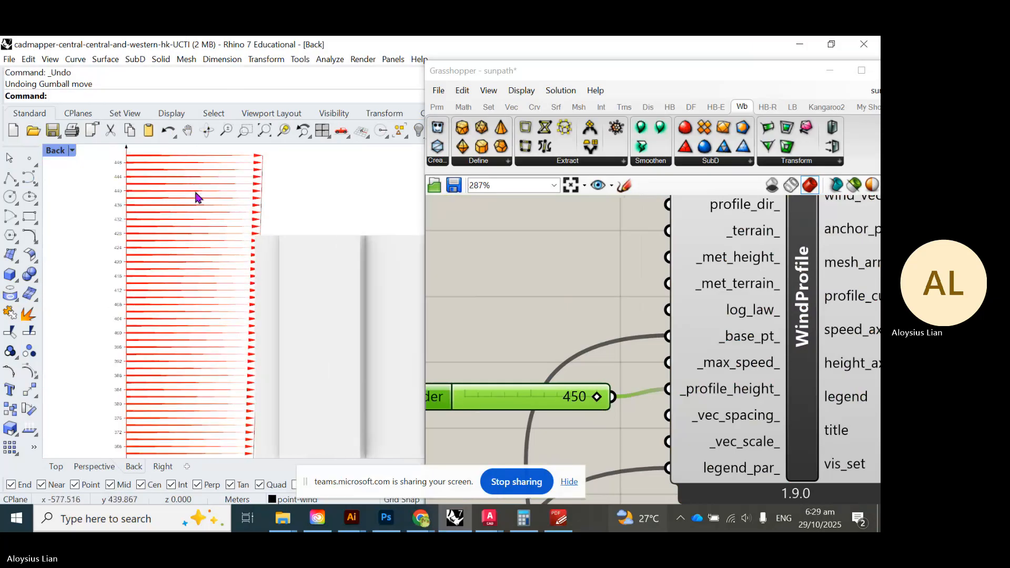
right_drag(190, 184, 221, 236)
scroll(275, 198, down, 19)
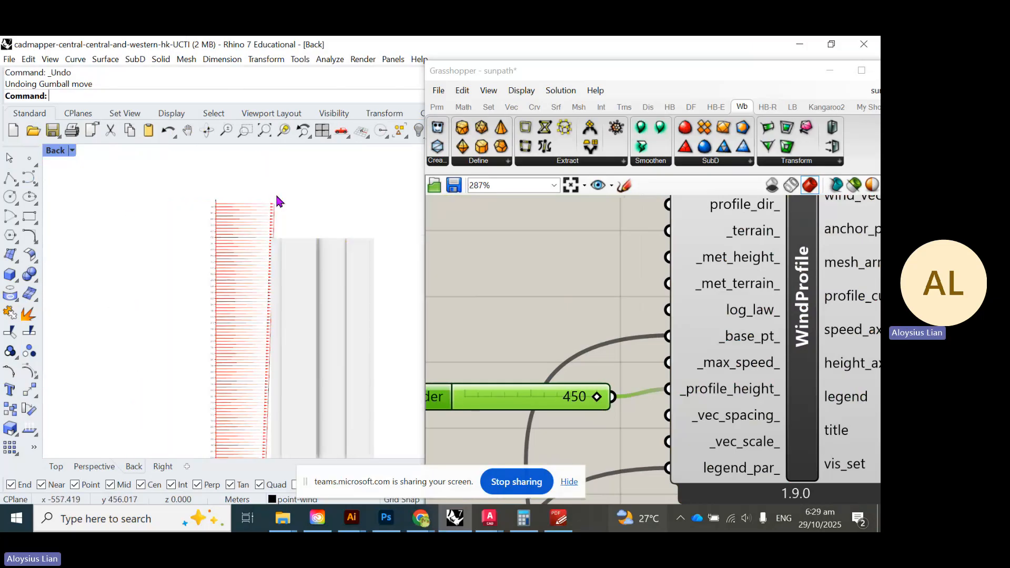
scroll(268, 413, up, 10)
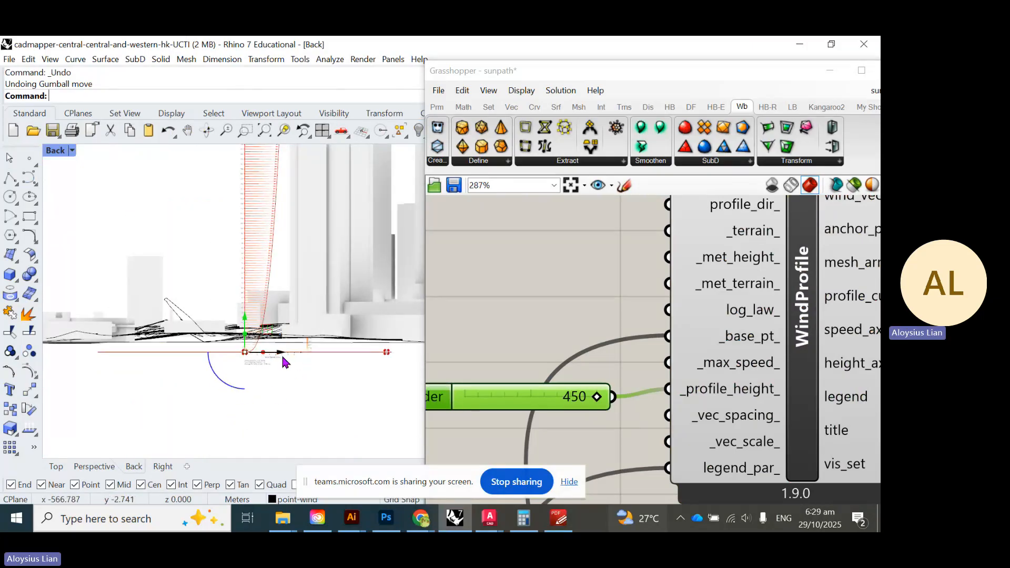
- Drag the gumball's X arrow to shift the wind profile base point left
drag(282, 353, 268, 379)
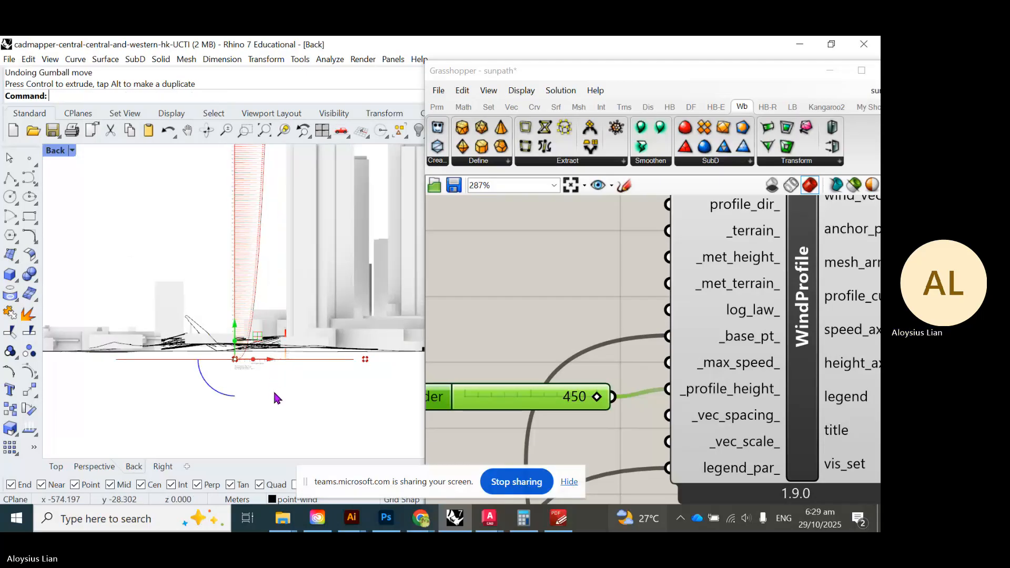
scroll(282, 293, up, 8)
scroll(181, 321, up, 6)
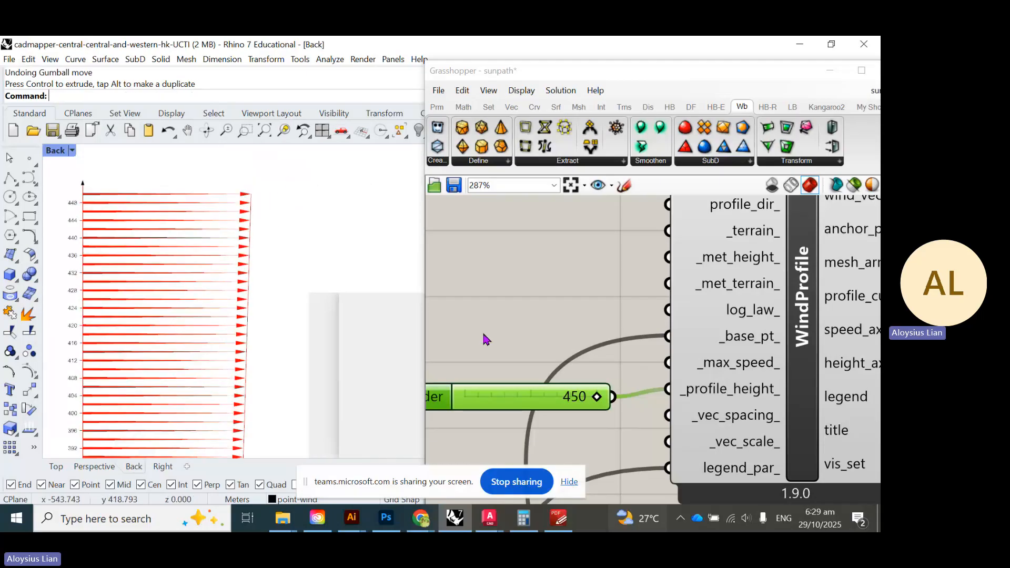
- Bring the Grasshopper canvas forward and pan to the wind components
click(542, 299)
scroll(542, 298, down, 8)
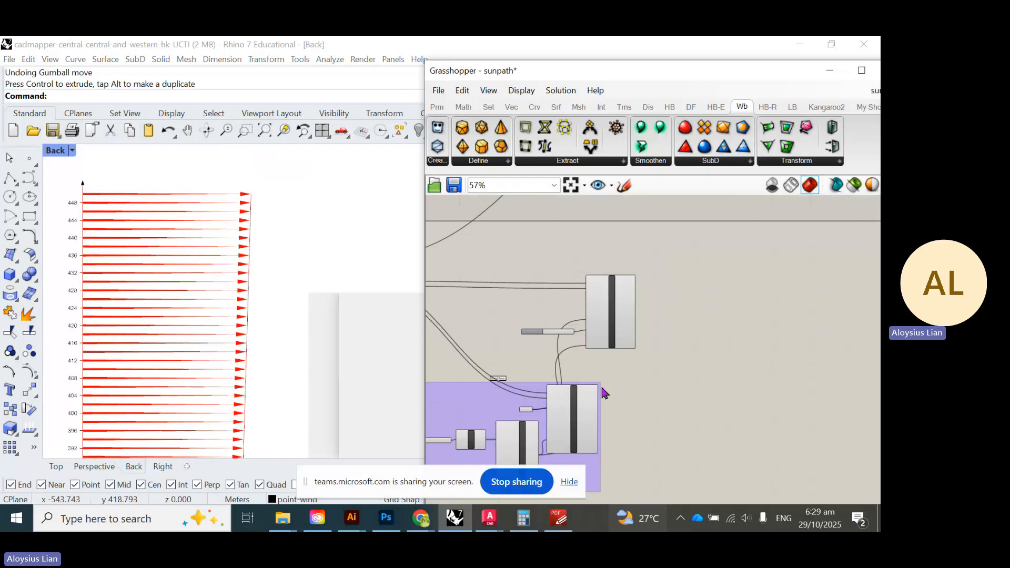
scroll(559, 326, up, 6)
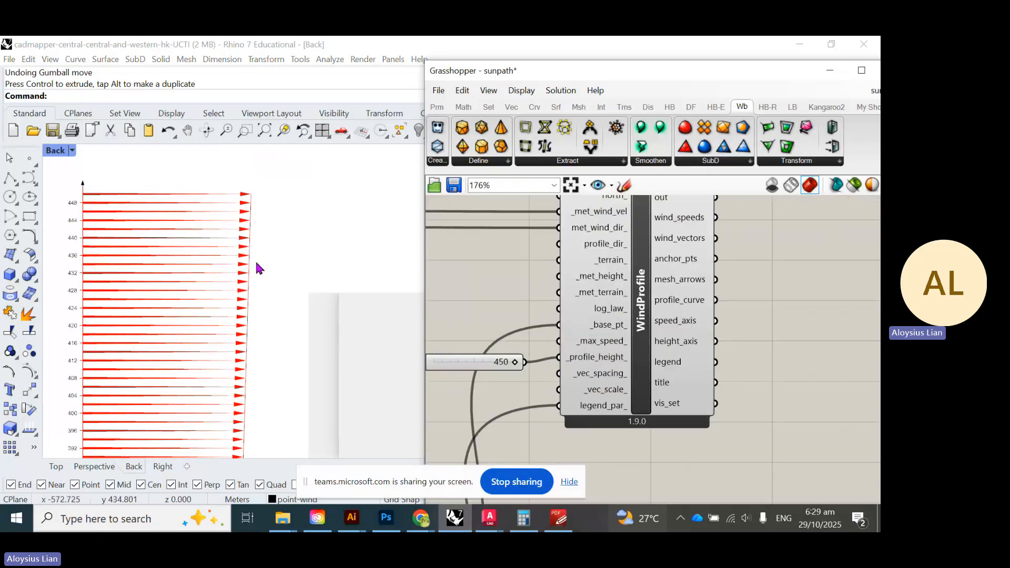
scroll(256, 267, down, 1)
scroll(255, 267, down, 4)
scroll(678, 272, down, 5)
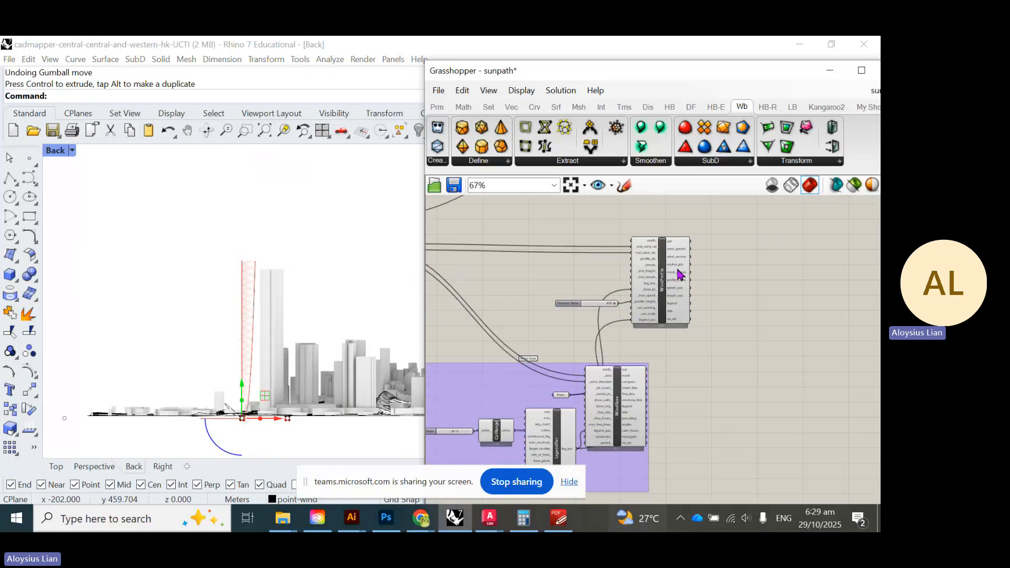
right_drag(597, 417, 579, 495)
scroll(618, 369, up, 2)
- Group the WindProfile component with its 450 height slider
drag(795, 353, 514, 219)
middle_click(631, 264)
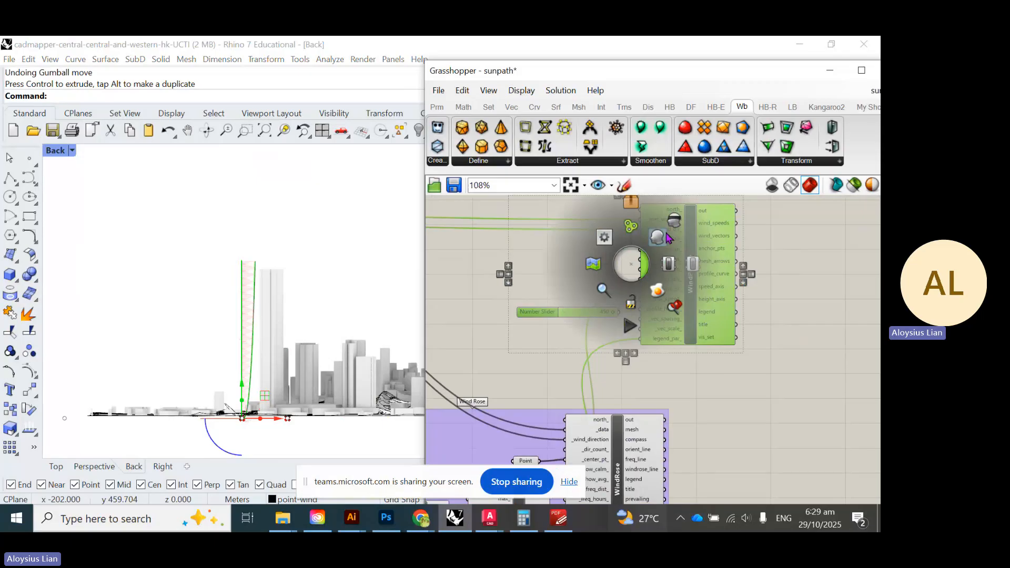
click(629, 228)
scroll(689, 272, up, 4)
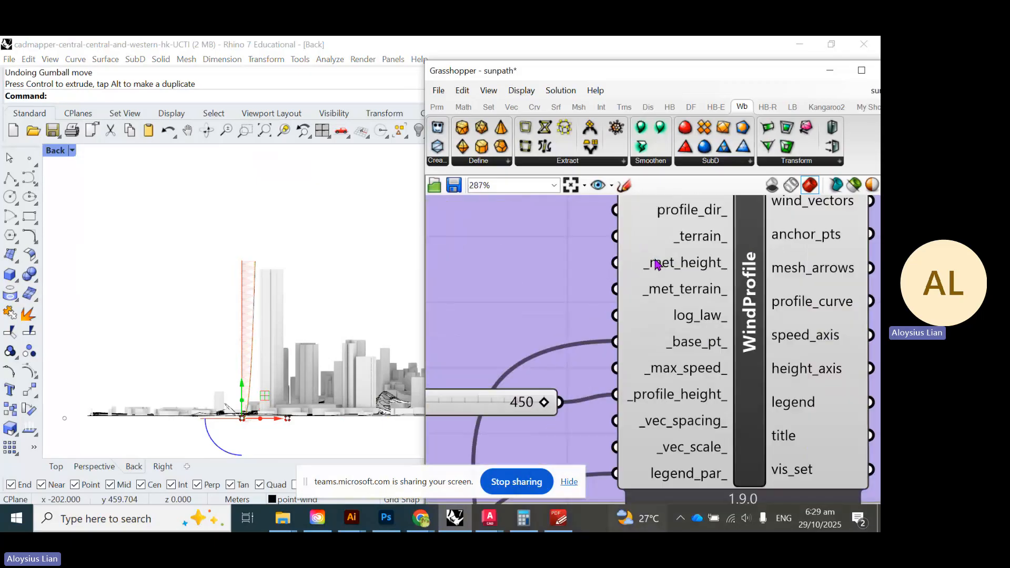
- Read the tooltips on the WindProfile component's inputs
mouse_move(694, 272)
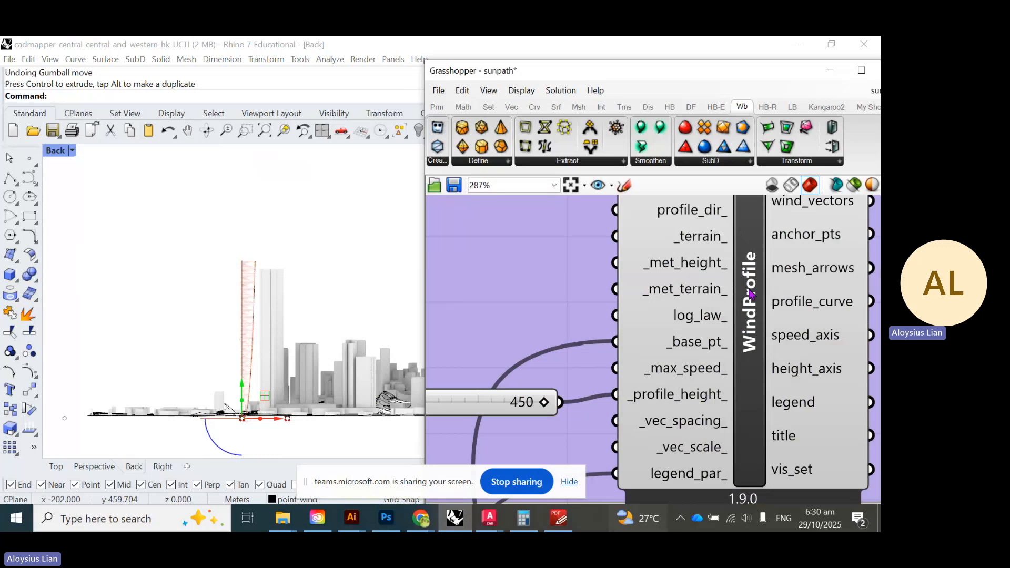
scroll(631, 316, up, 3)
mouse_move(626, 324)
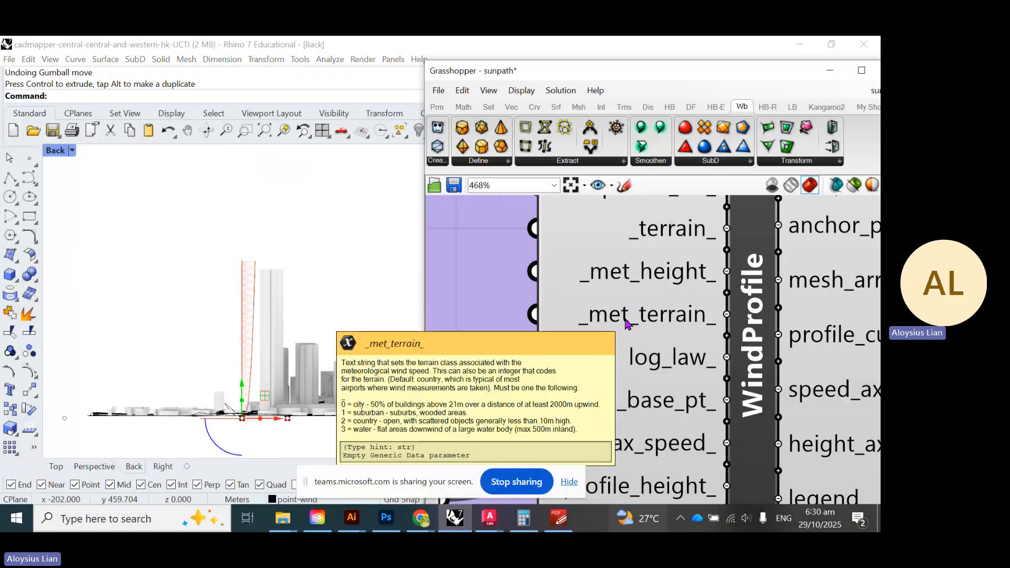
scroll(494, 309, up, 3)
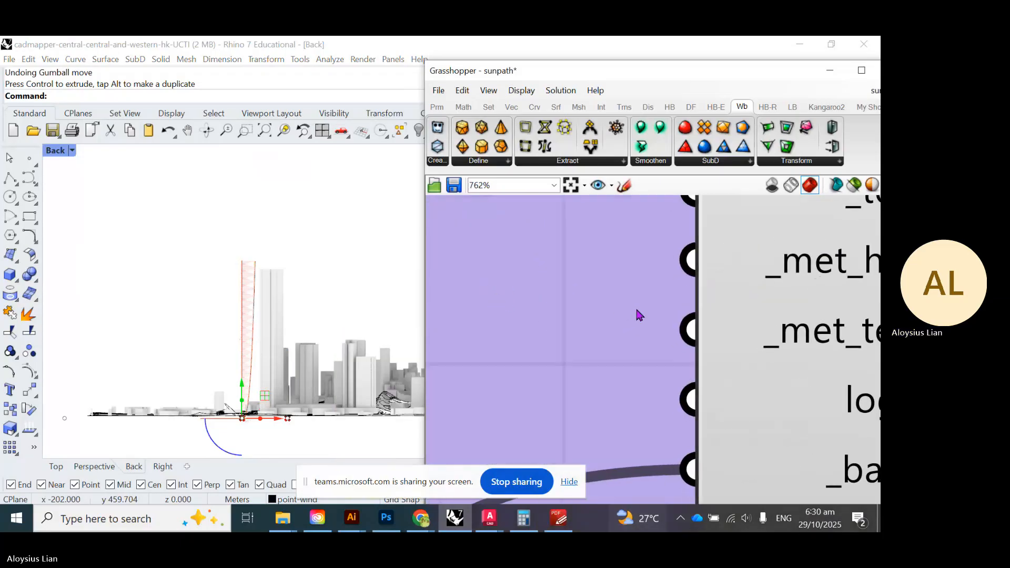
scroll(602, 297, down, 6)
- Add a new Number Slider inside the purple WindProfile group
double_click(457, 298)
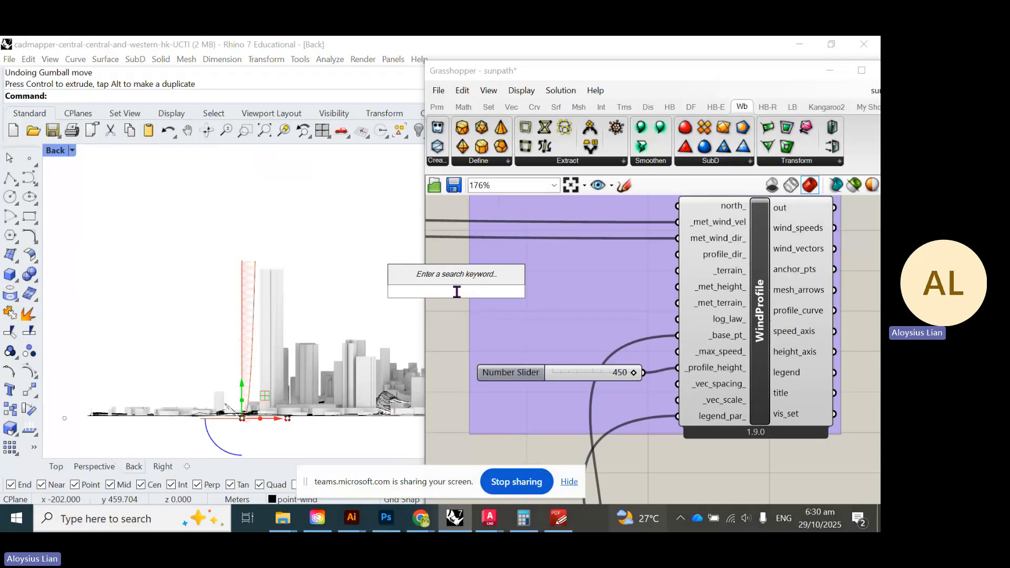
text(0<3)
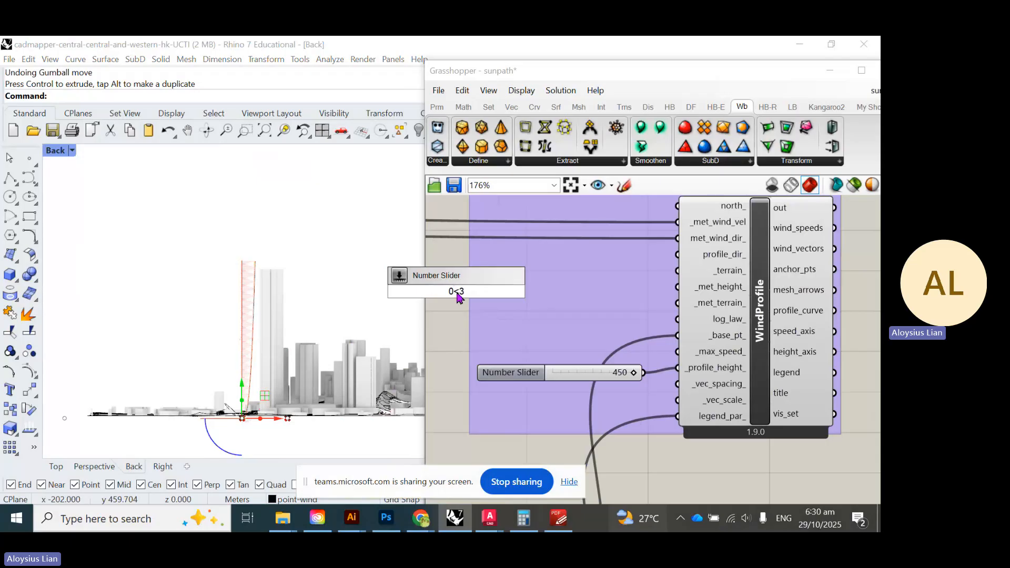
key(Return)
drag(499, 292, 636, 317)
scroll(636, 282, up, 1)
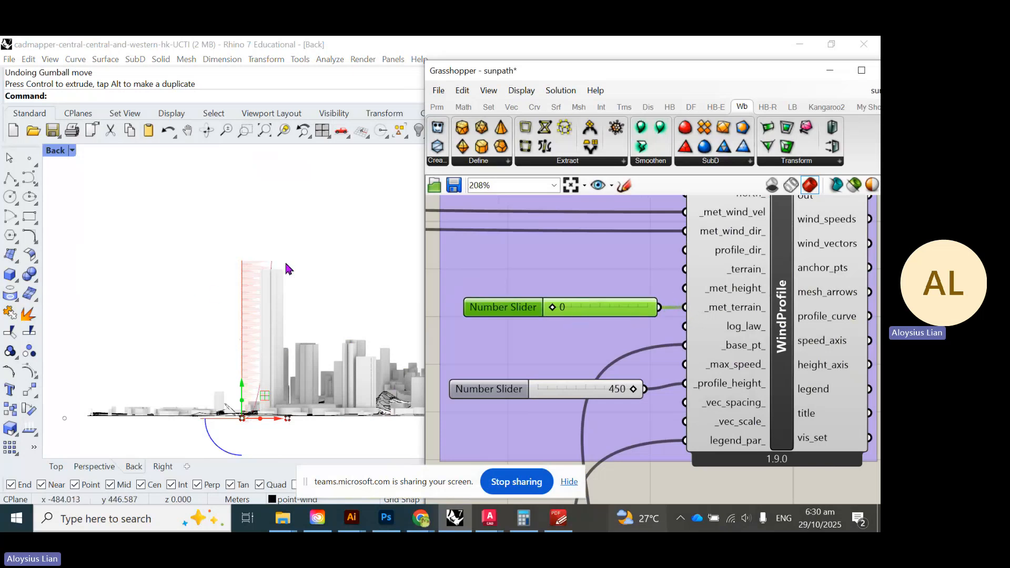
scroll(279, 267, up, 10)
scroll(84, 237, down, 5)
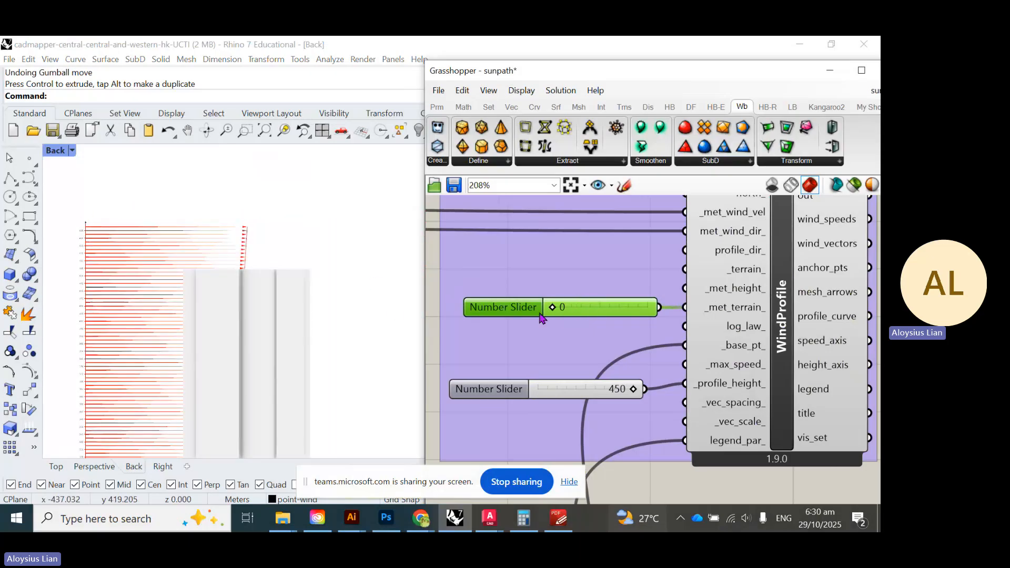
scroll(78, 242, up, 5)
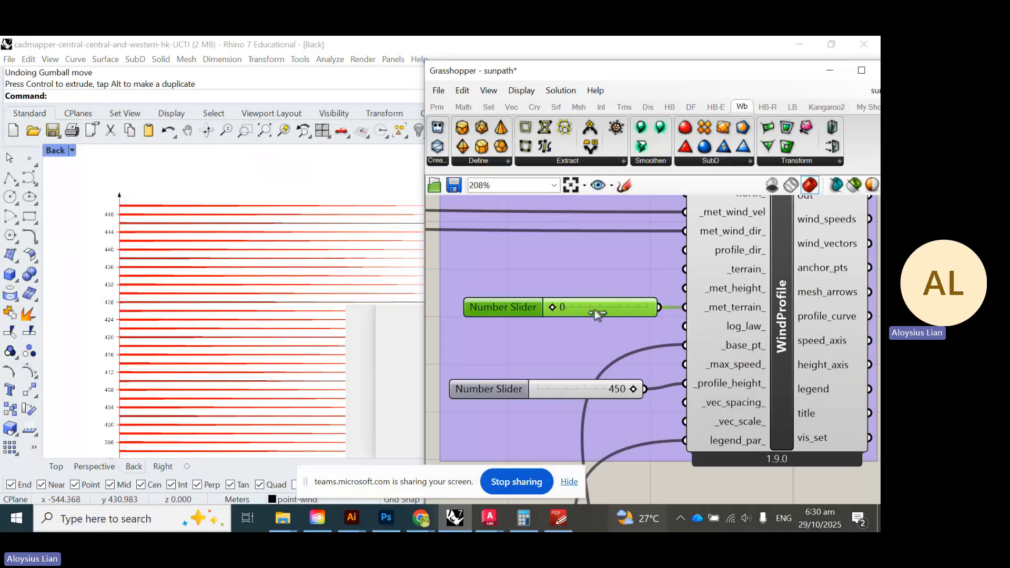
- Try met terrain value 3 on the slider, then return it to 0
drag(594, 311, 651, 315)
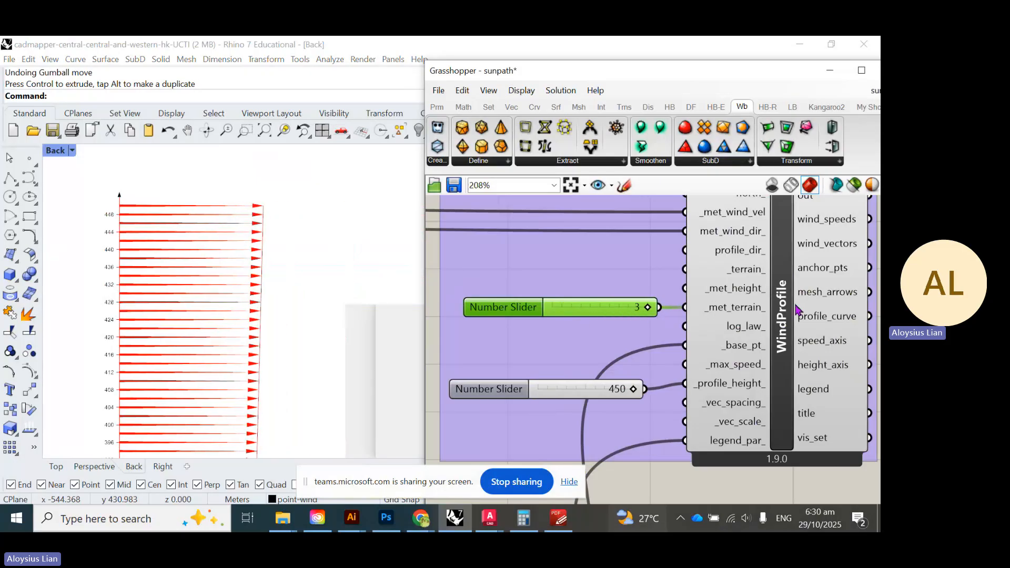
mouse_move(742, 312)
drag(588, 322, 560, 324)
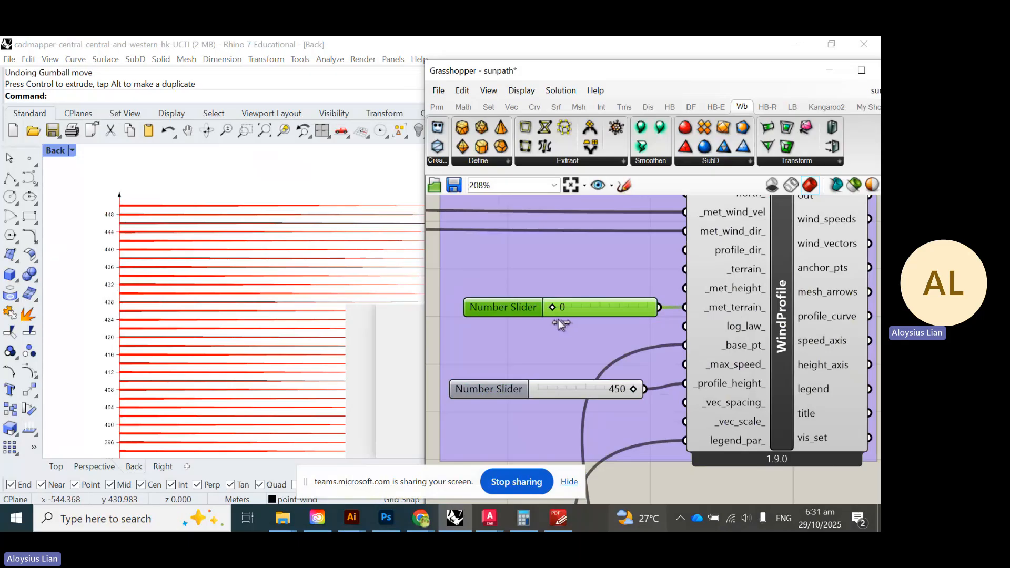
scroll(219, 299, down, 5)
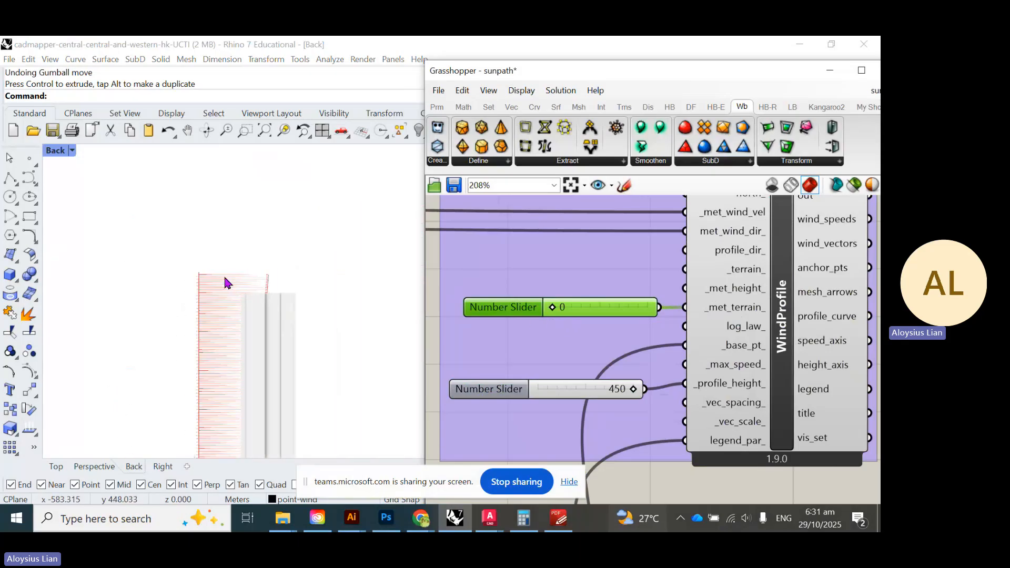
scroll(227, 281, down, 5)
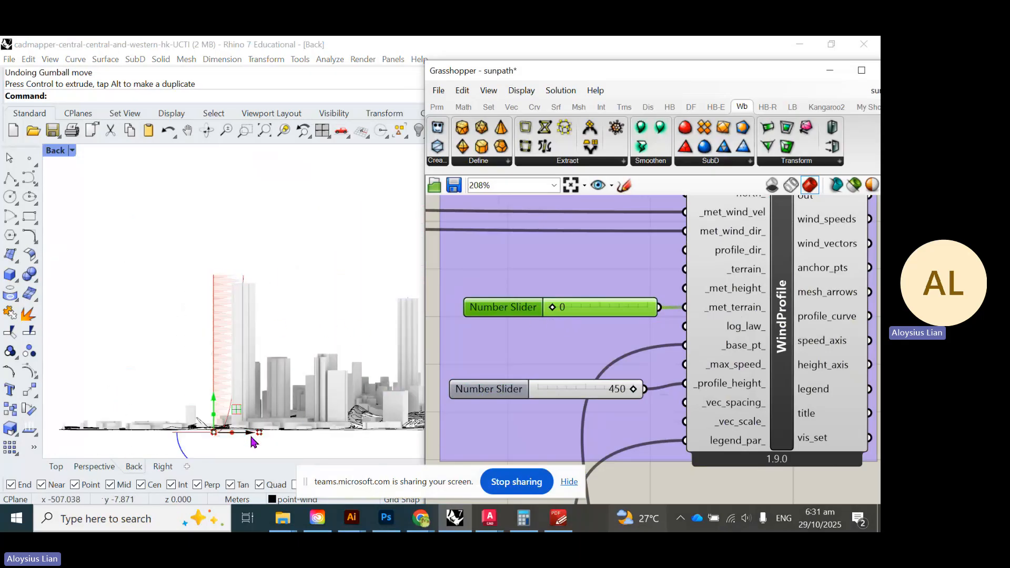
- Shift the wind profile further left along X in the Rhino viewport
drag(251, 437, 238, 437)
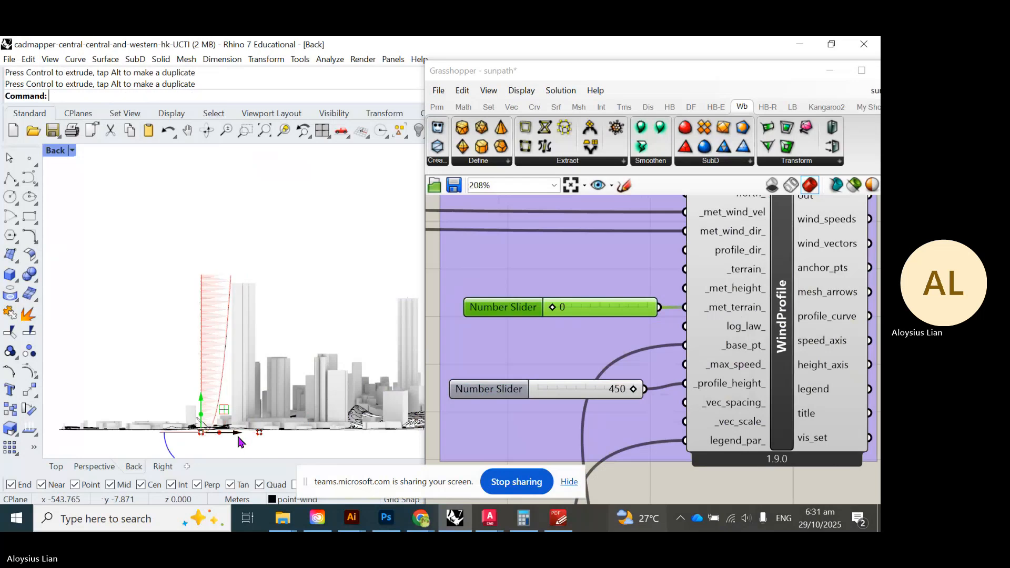
scroll(217, 306, up, 6)
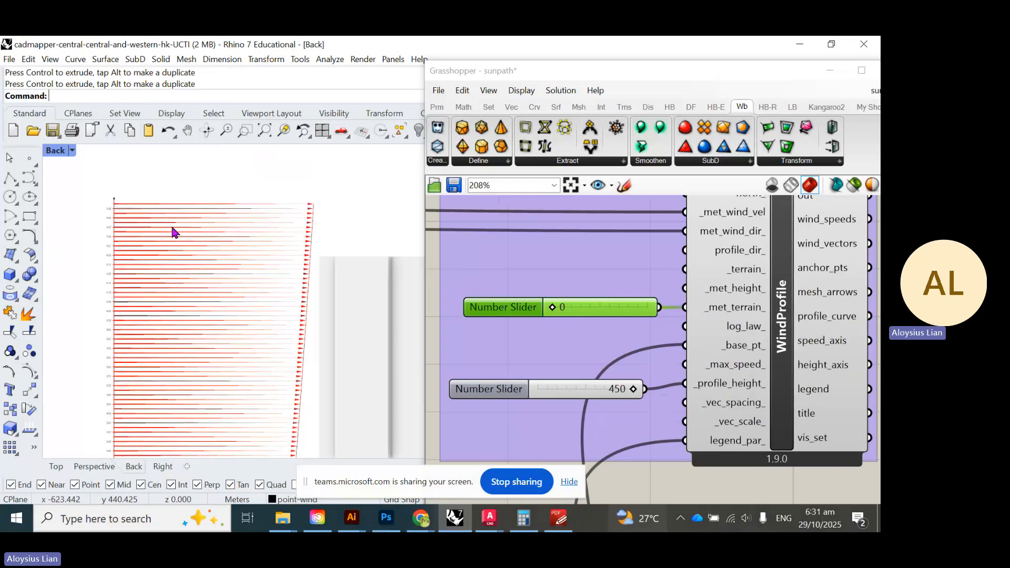
scroll(173, 231, up, 5)
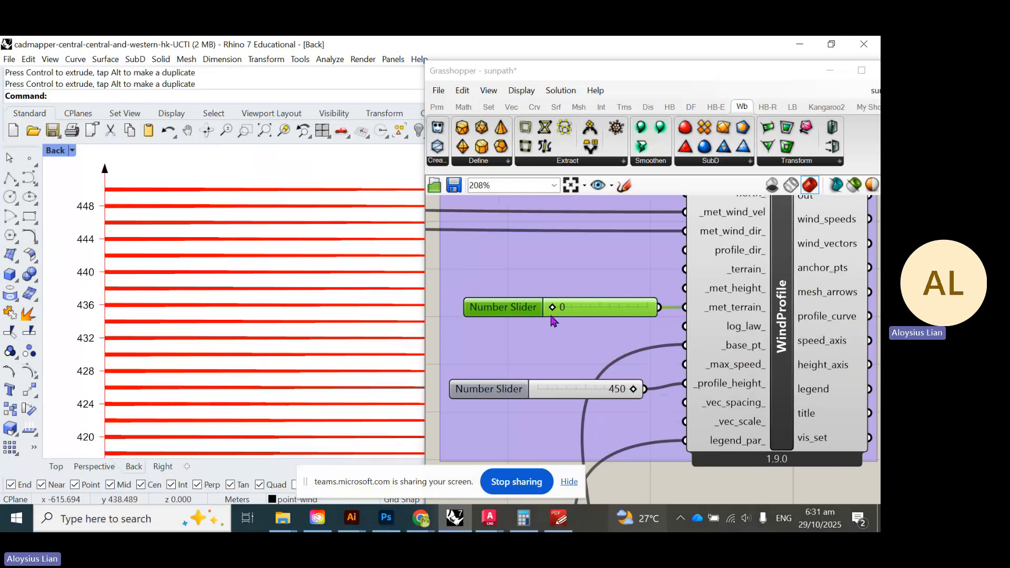
- Step the met terrain slider through 1, 2 and 3, ending at 0
click(575, 320)
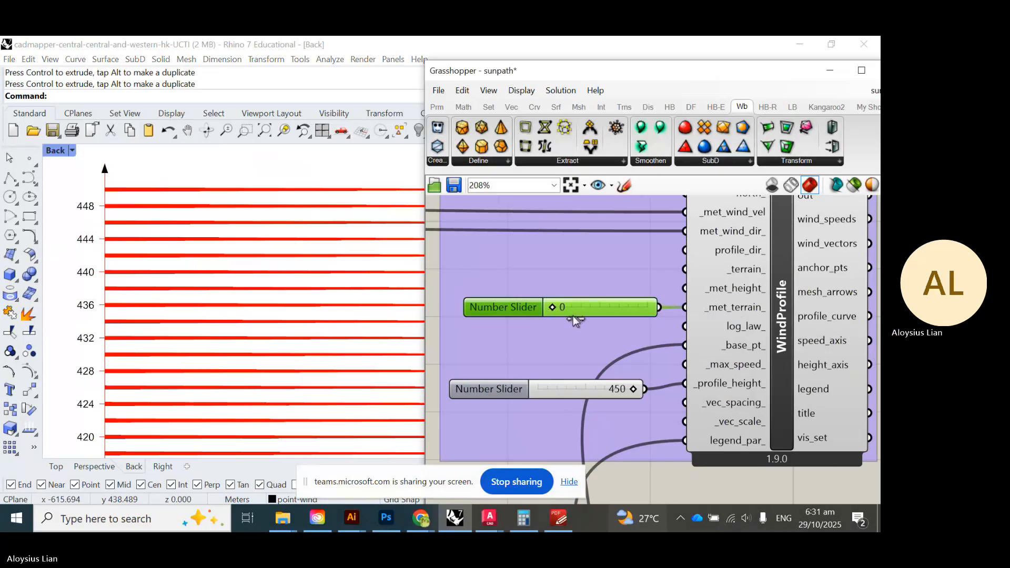
drag(575, 320, 582, 321)
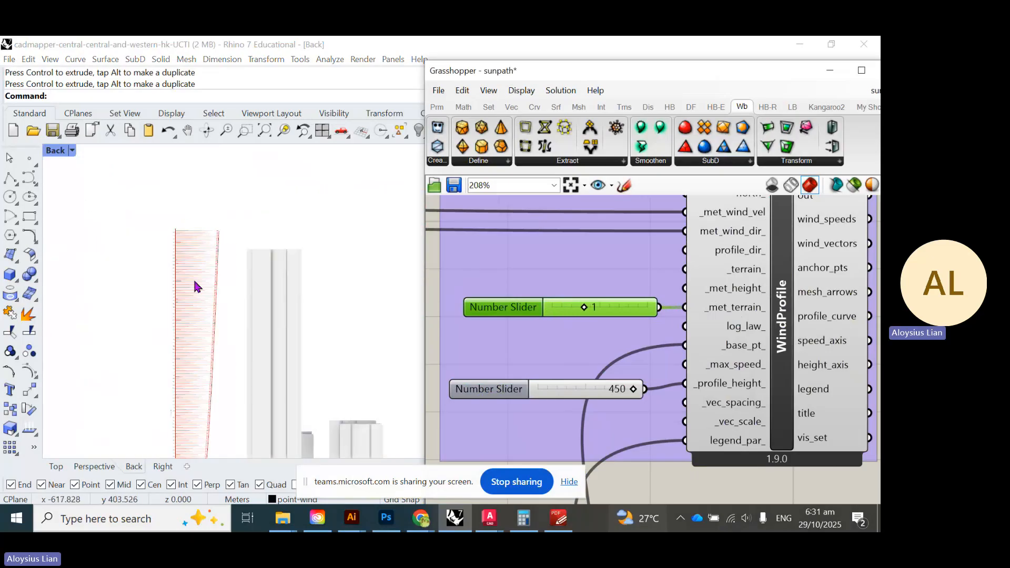
scroll(194, 287, down, 5)
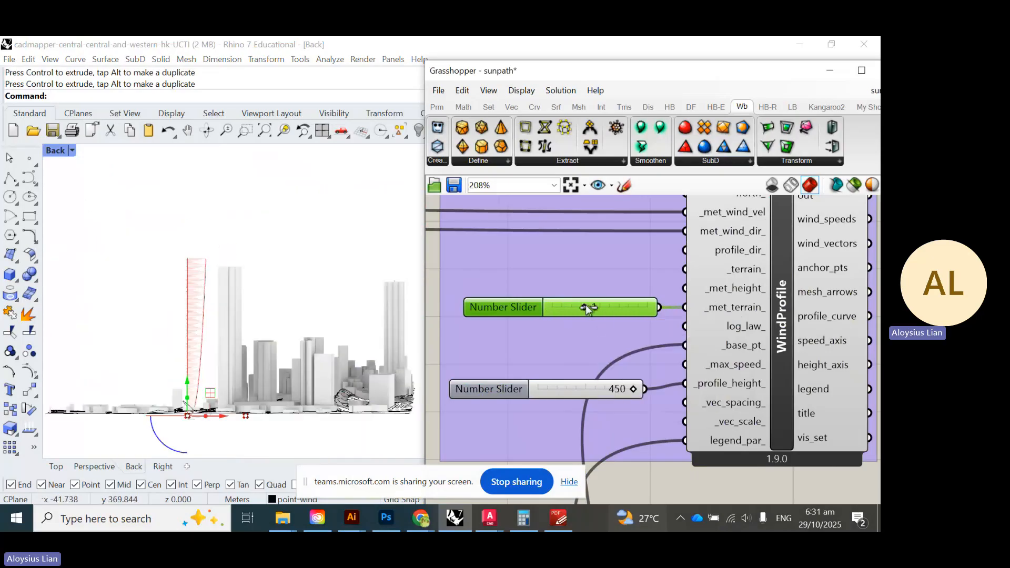
mouse_move(705, 311)
drag(613, 314, 614, 316)
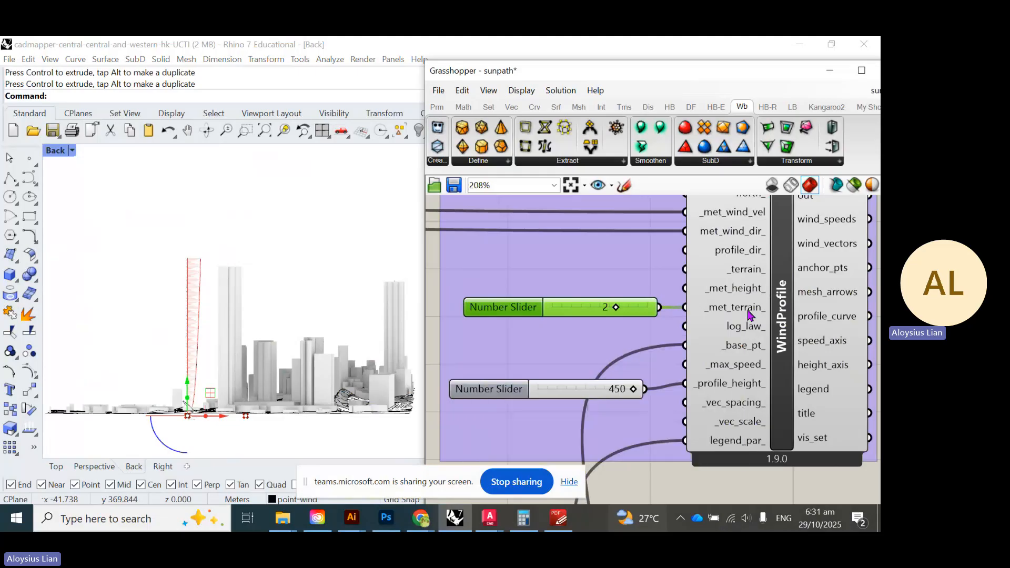
drag(608, 309, 535, 324)
drag(668, 316, 440, 319)
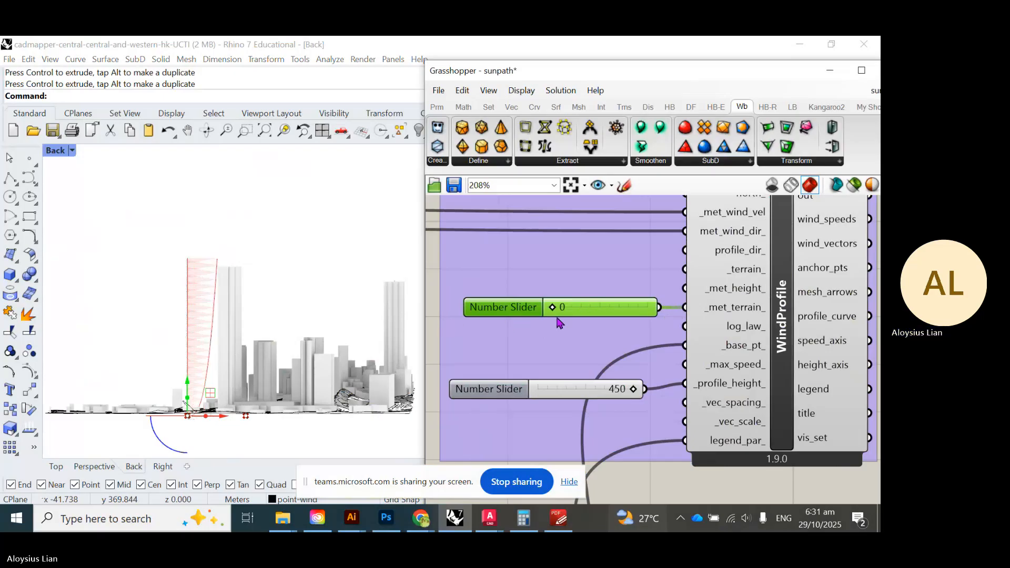
scroll(662, 323, down, 5)
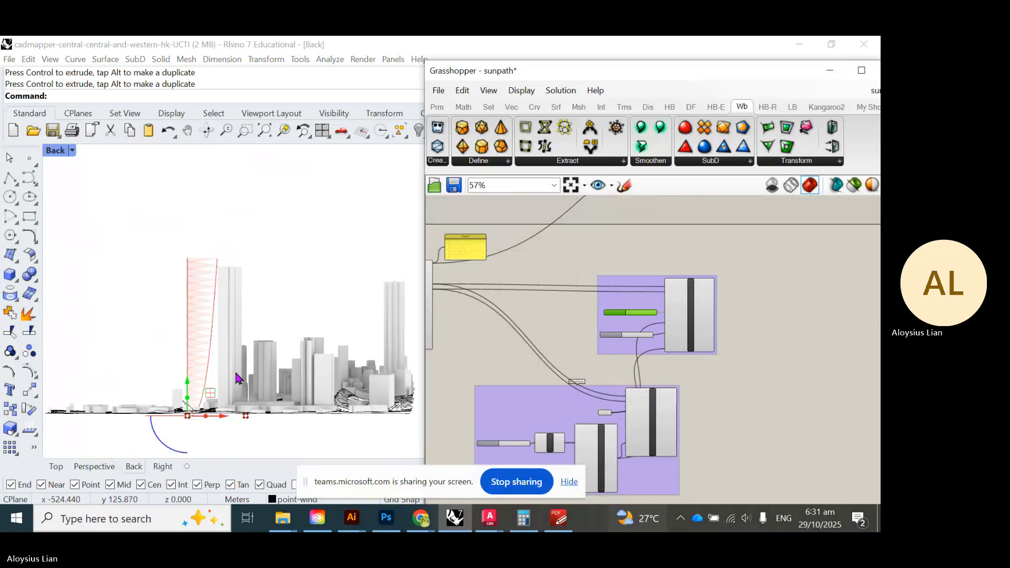
- Clear the model selection and return to the Grasshopper canvas
click(267, 323)
scroll(769, 302, down, 3)
scroll(769, 302, up, 1)
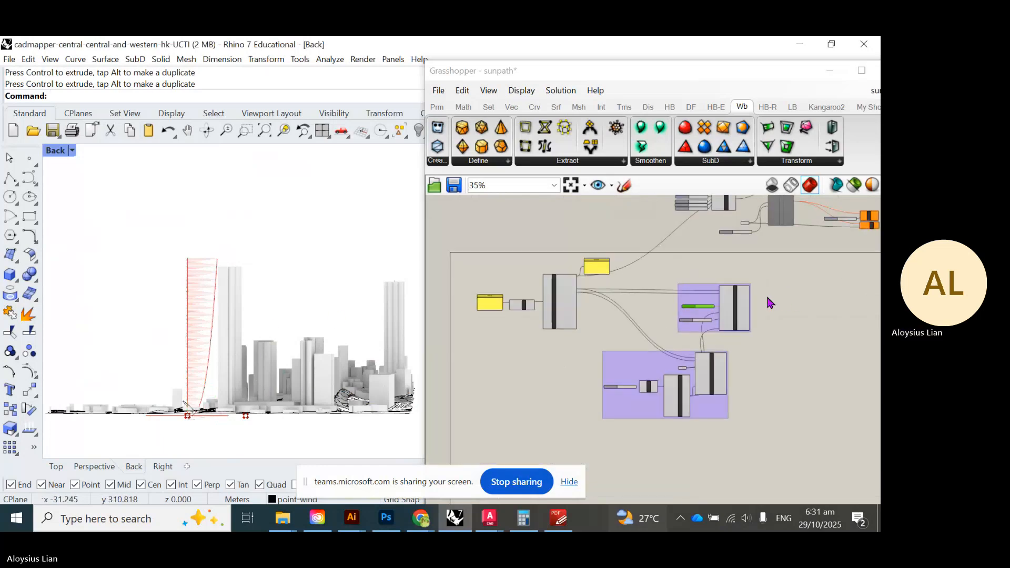
scroll(199, 404, up, 6)
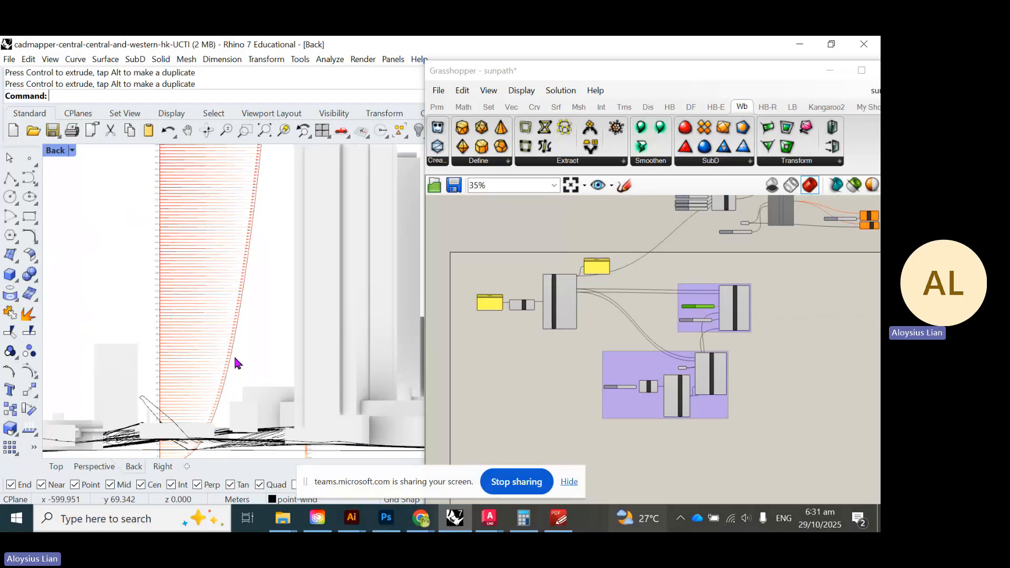
scroll(235, 363, down, 5)
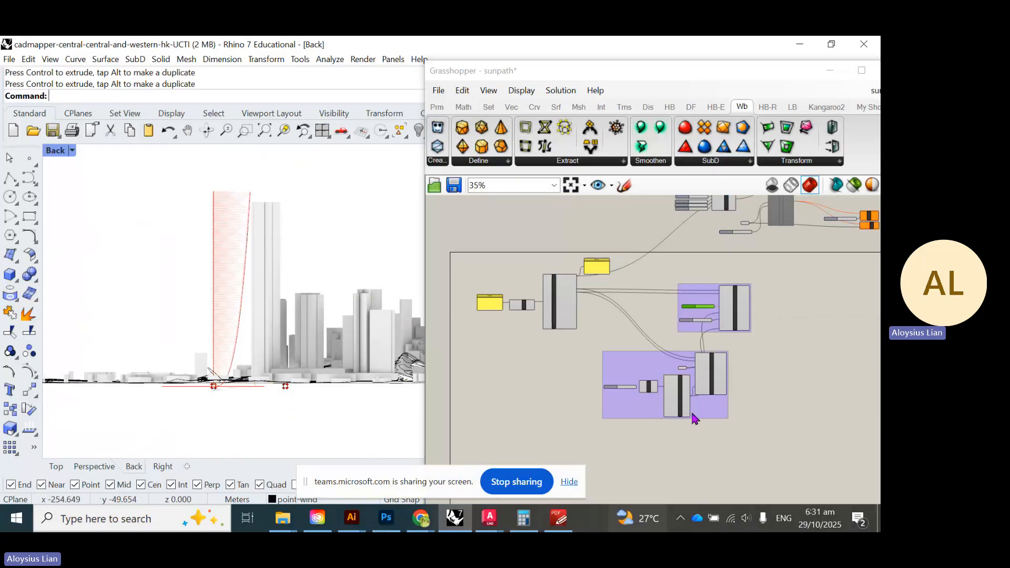
click(665, 458)
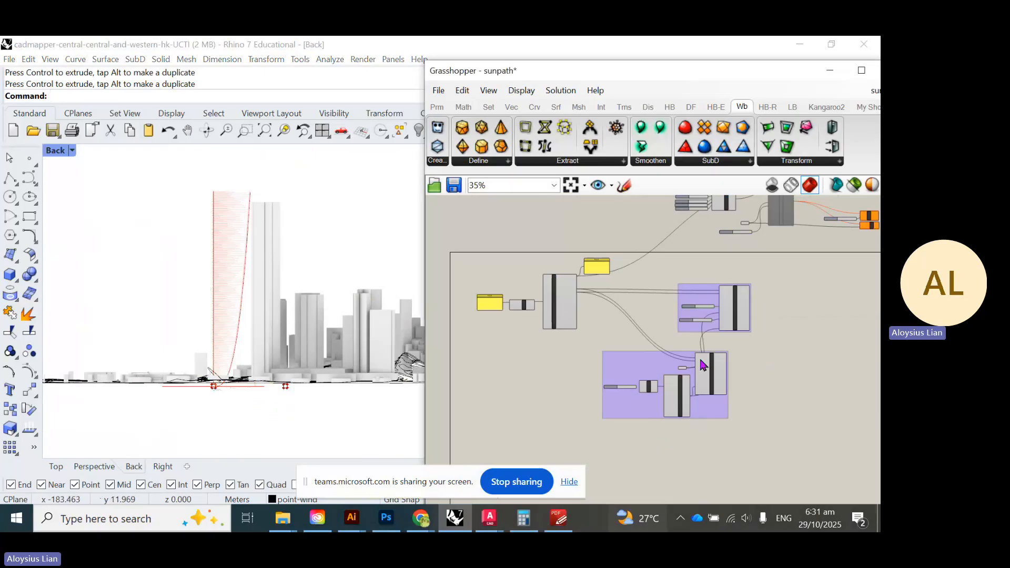
scroll(694, 365, up, 8)
- Turn off the preview of the wind rose's base Point component
click(718, 401)
middle_click(721, 403)
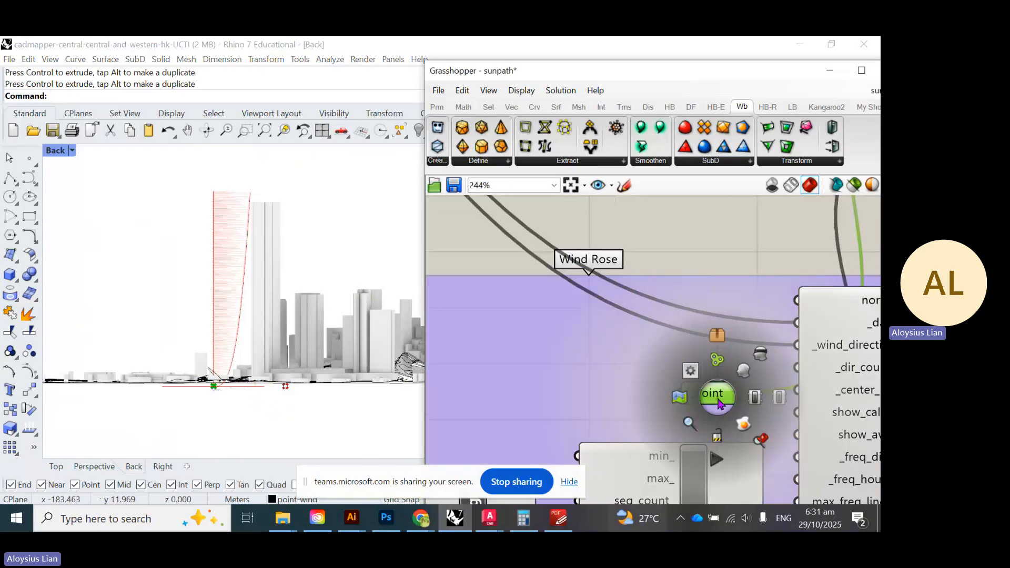
click(757, 360)
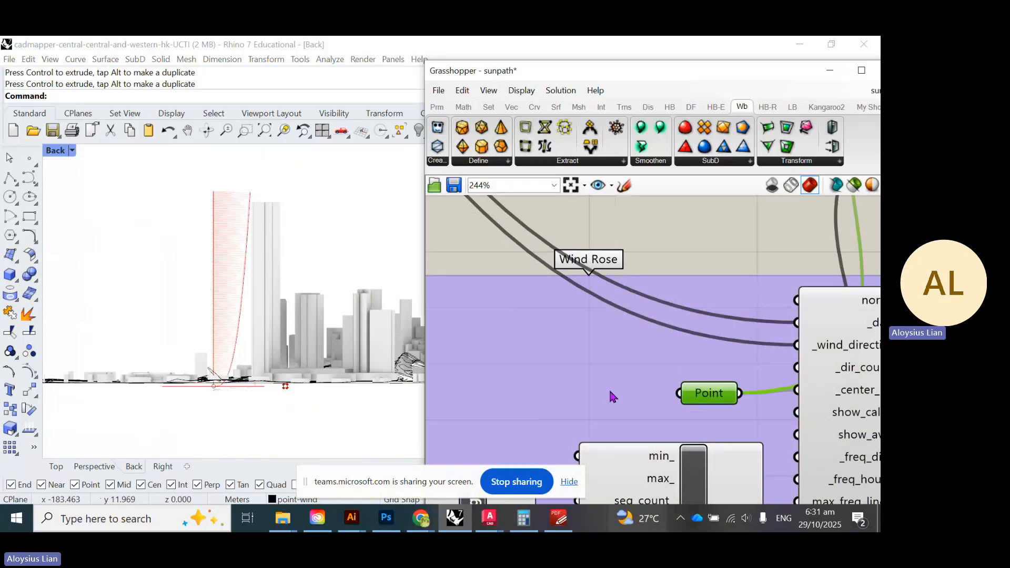
scroll(610, 397, down, 6)
scroll(663, 299, down, 5)
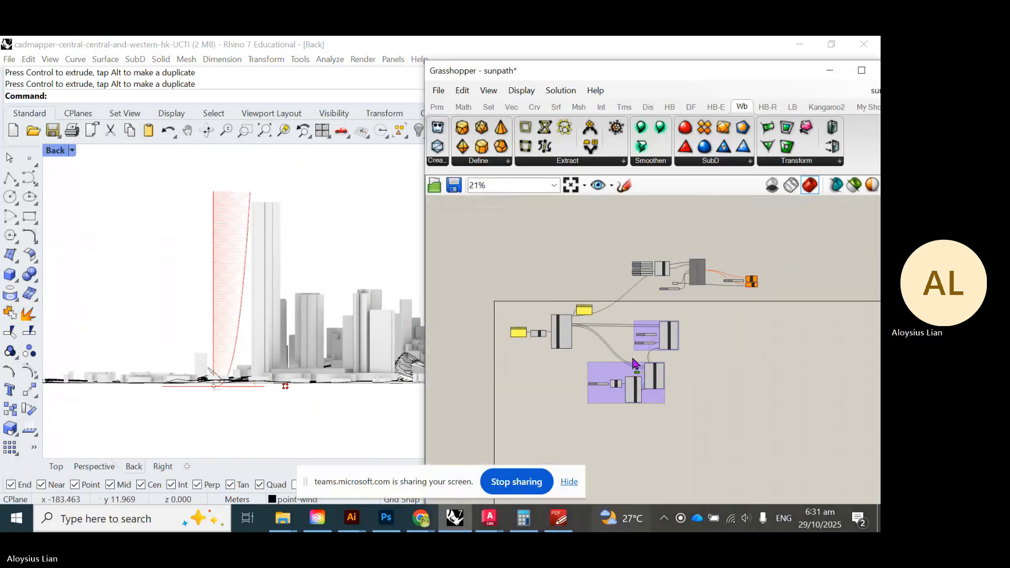
scroll(226, 400, up, 5)
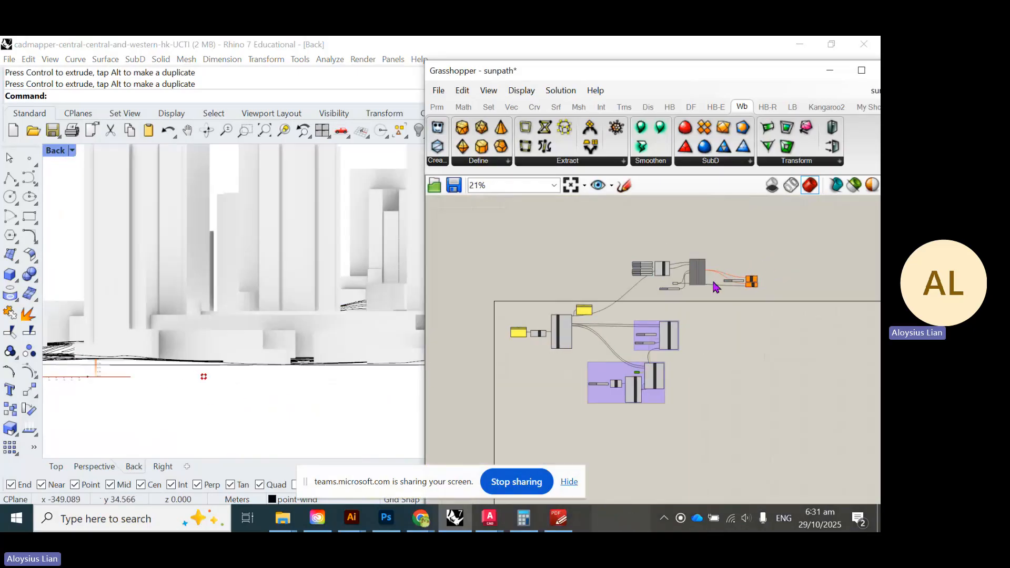
scroll(700, 284, up, 10)
middle_click(546, 296)
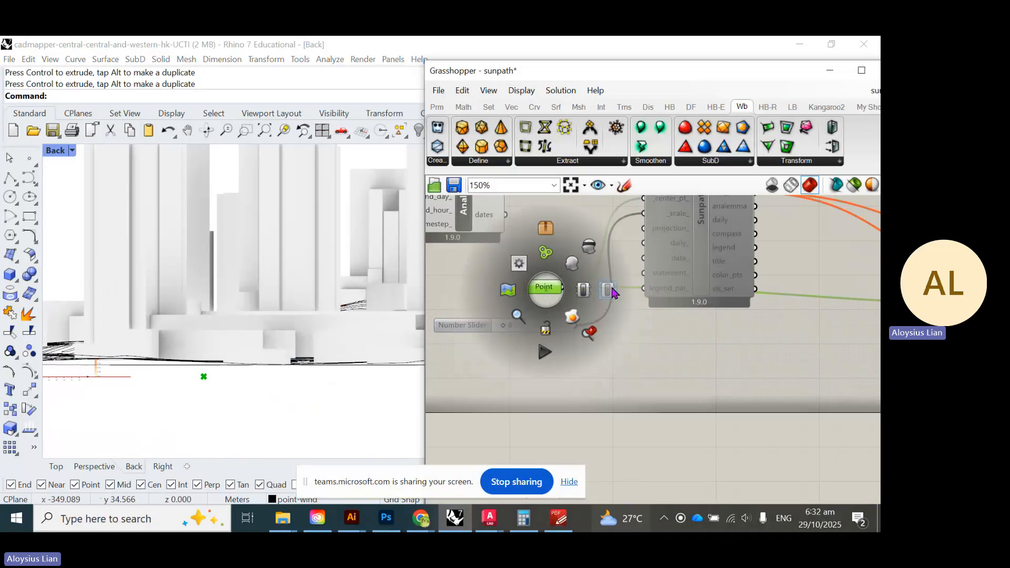
- Move the object onto the point-wind layer and make Analysis the current layer
scroll(206, 380, down, 3)
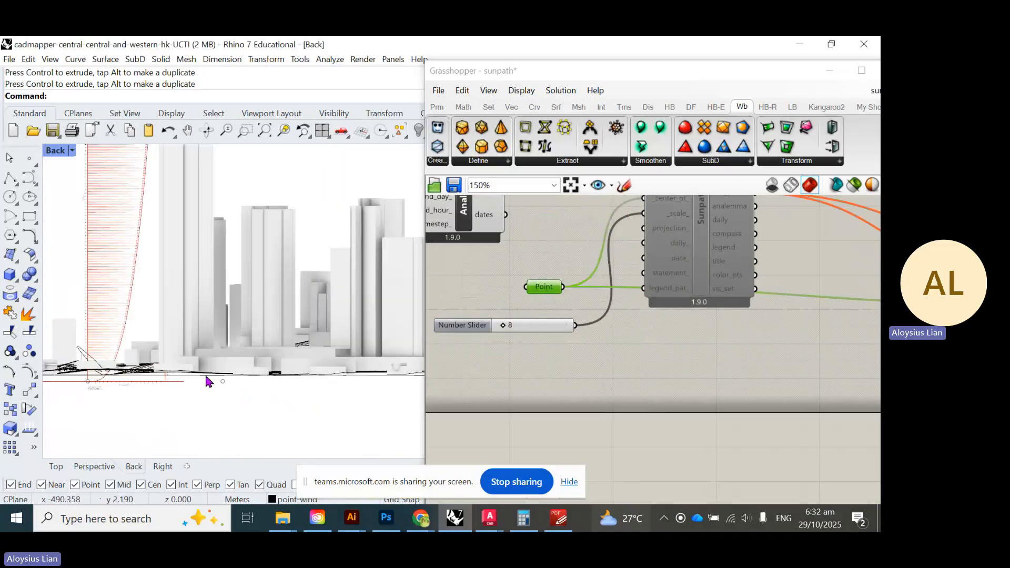
drag(786, 71, 733, 394)
drag(254, 412, 71, 373)
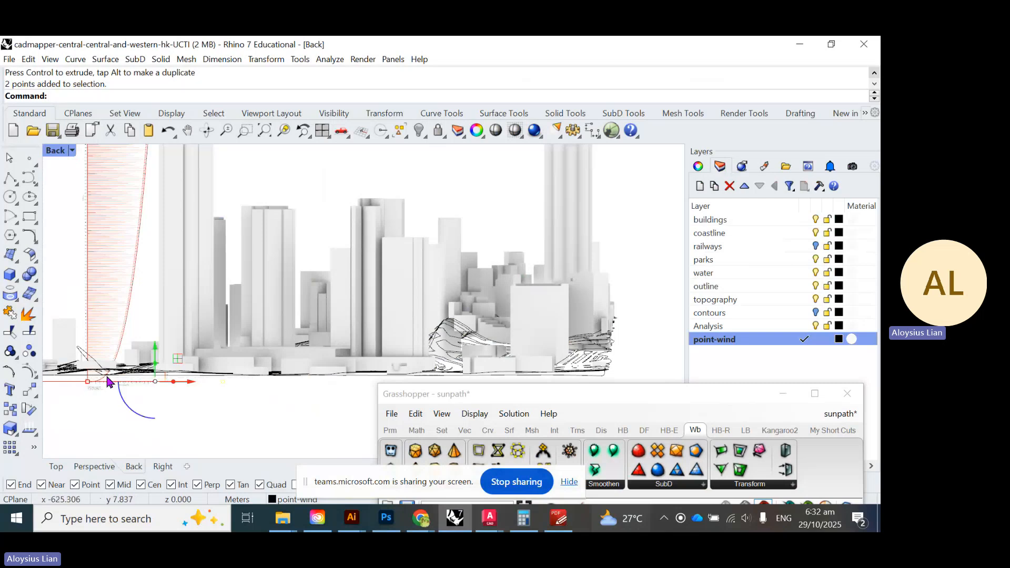
right_click(713, 339)
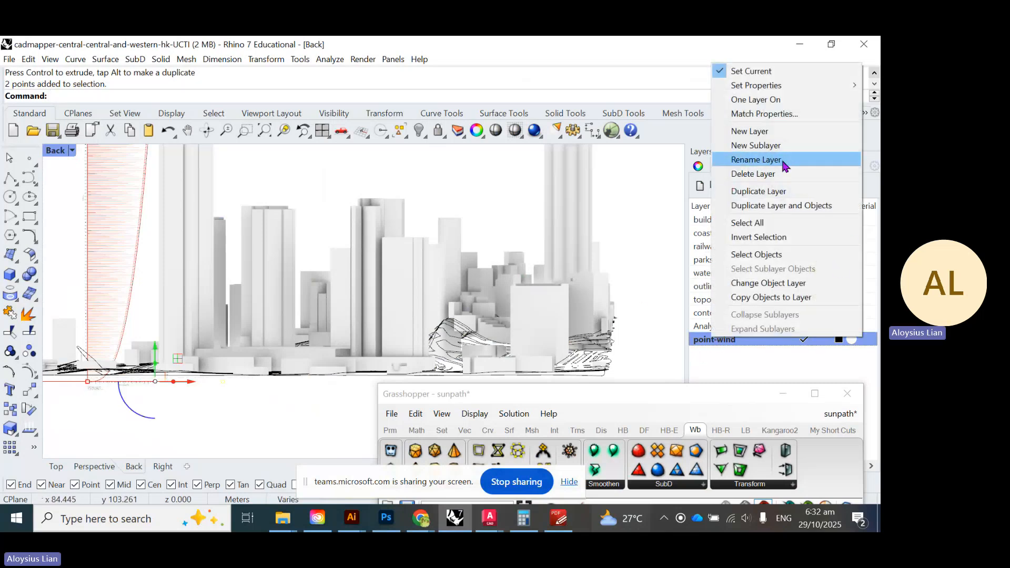
click(800, 284)
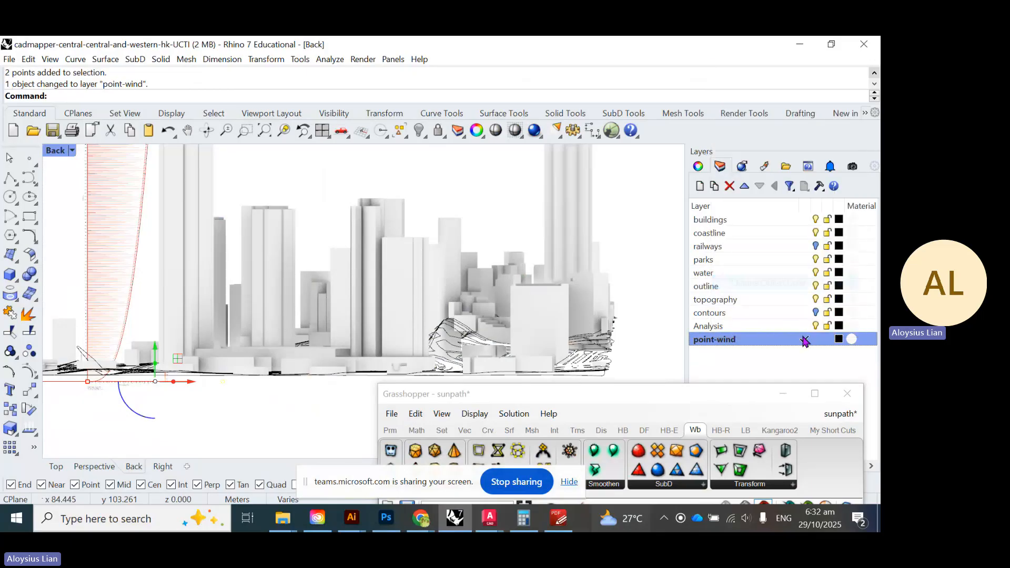
click(805, 327)
click(815, 340)
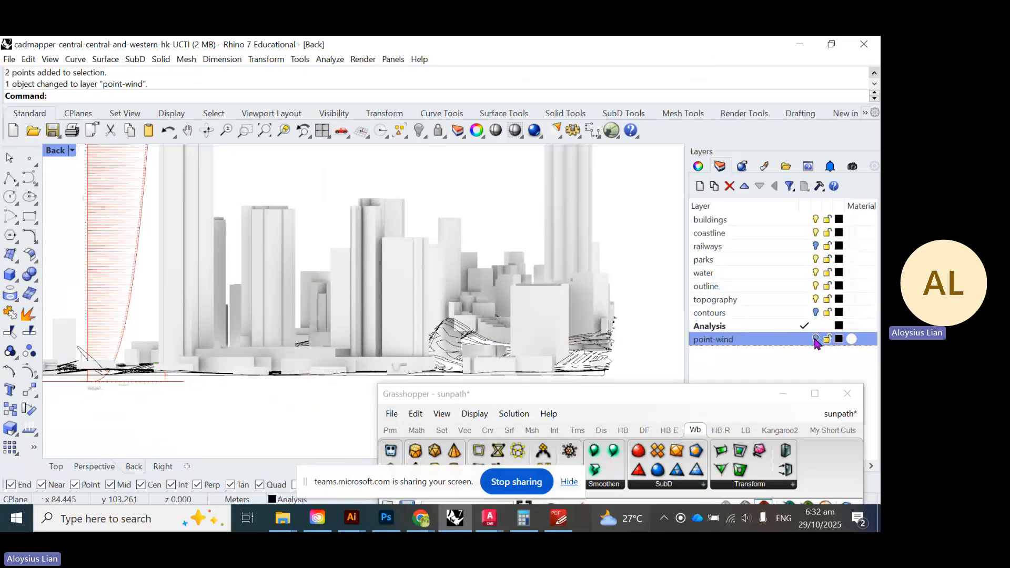
- Pan the city skyline into view and bring Grasshopper back over the model
scroll(223, 376, down, 5)
right_drag(208, 315, 264, 293)
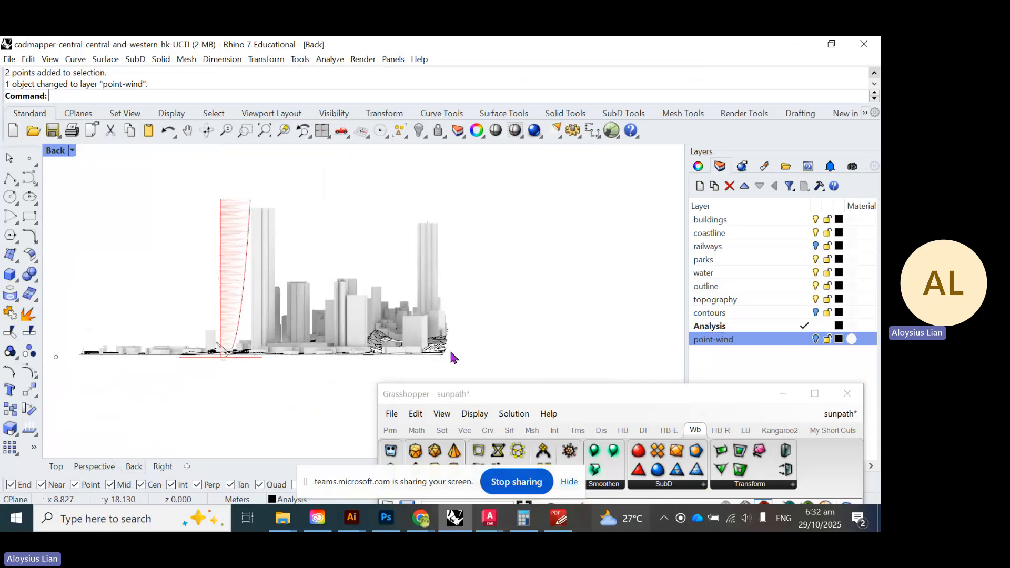
drag(640, 404, 725, 152)
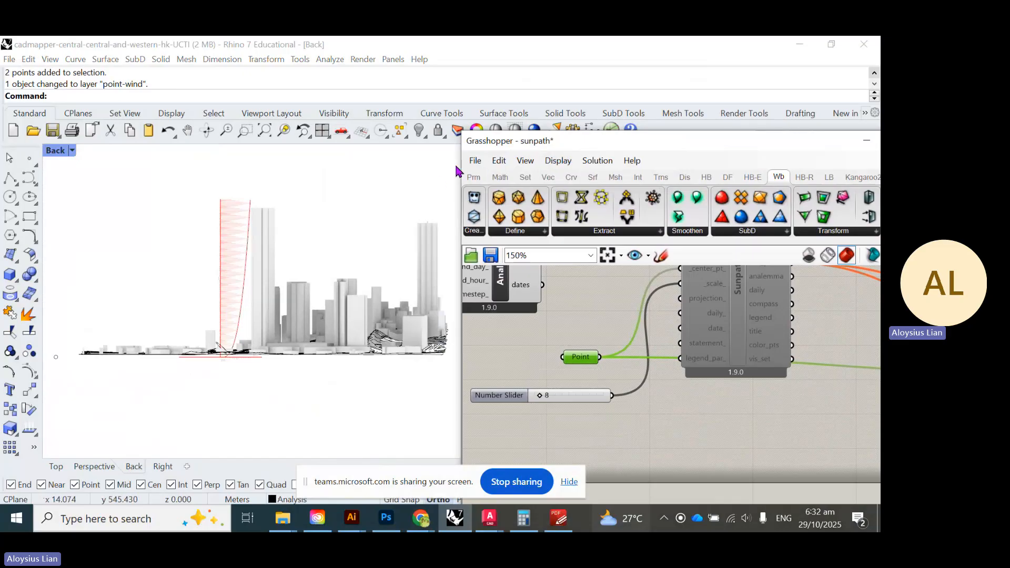
- Save the Grasshopper definition as a new file named 'wind'
click(475, 160)
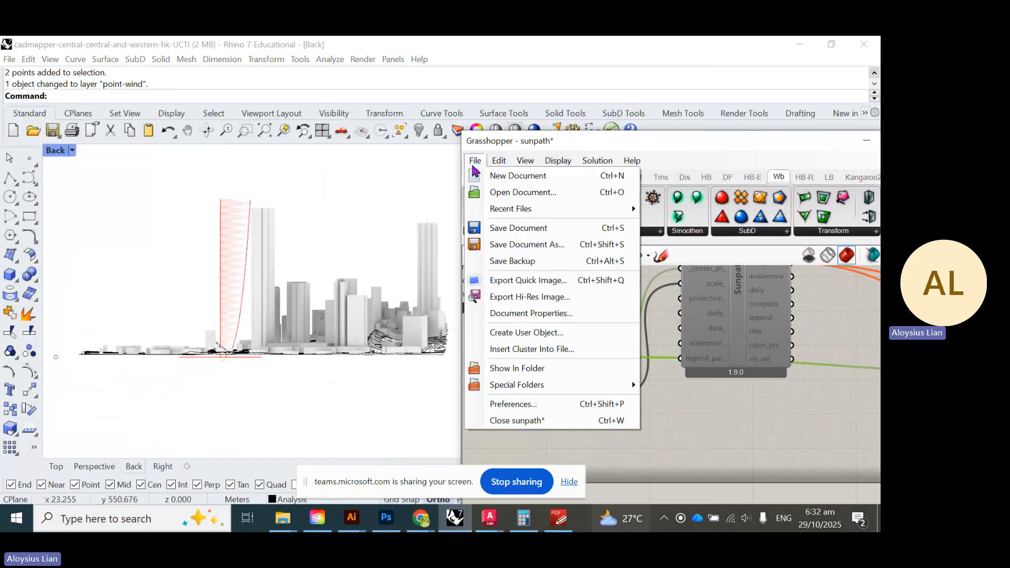
click(561, 255)
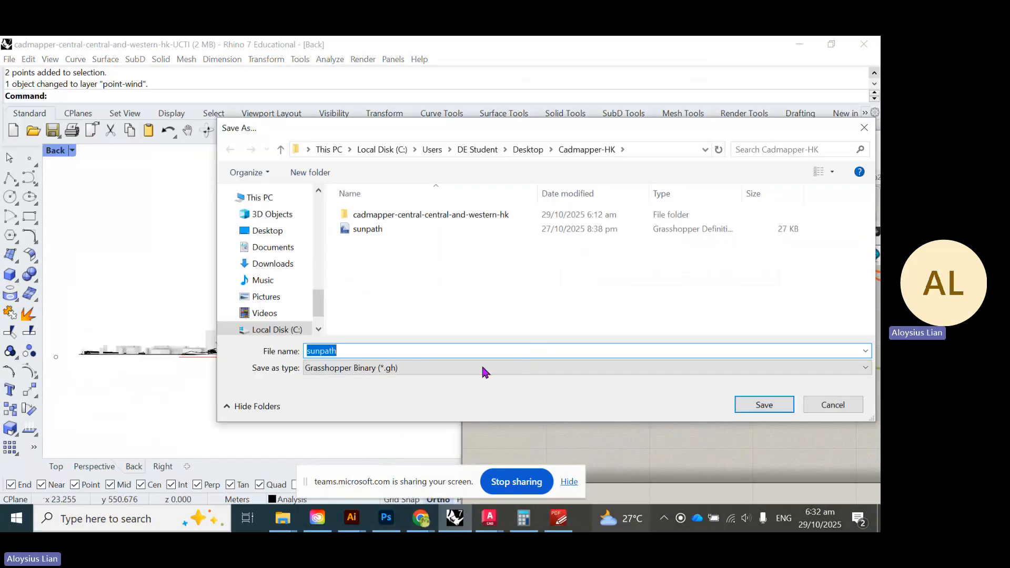
text(wind)
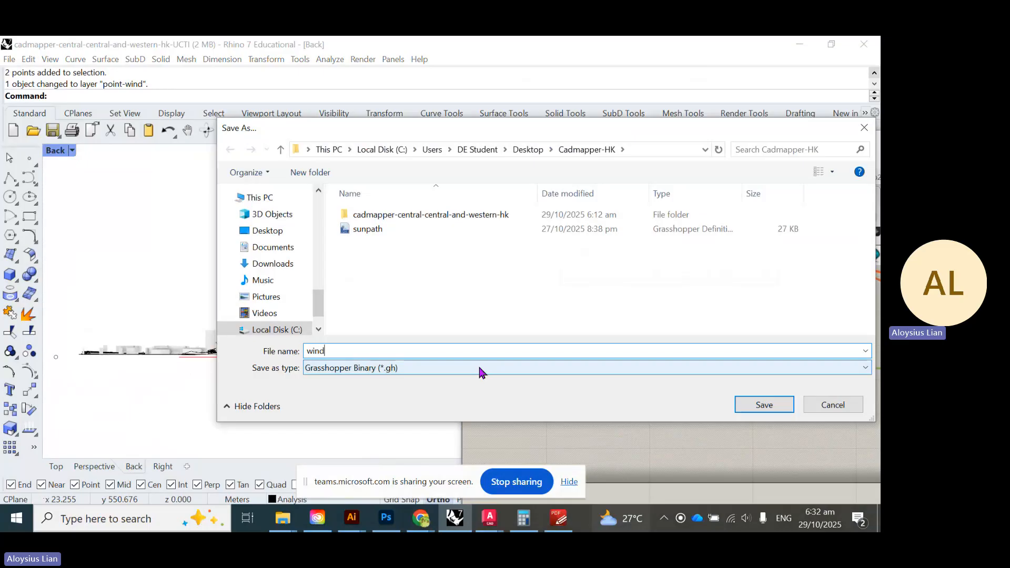
key(Return)
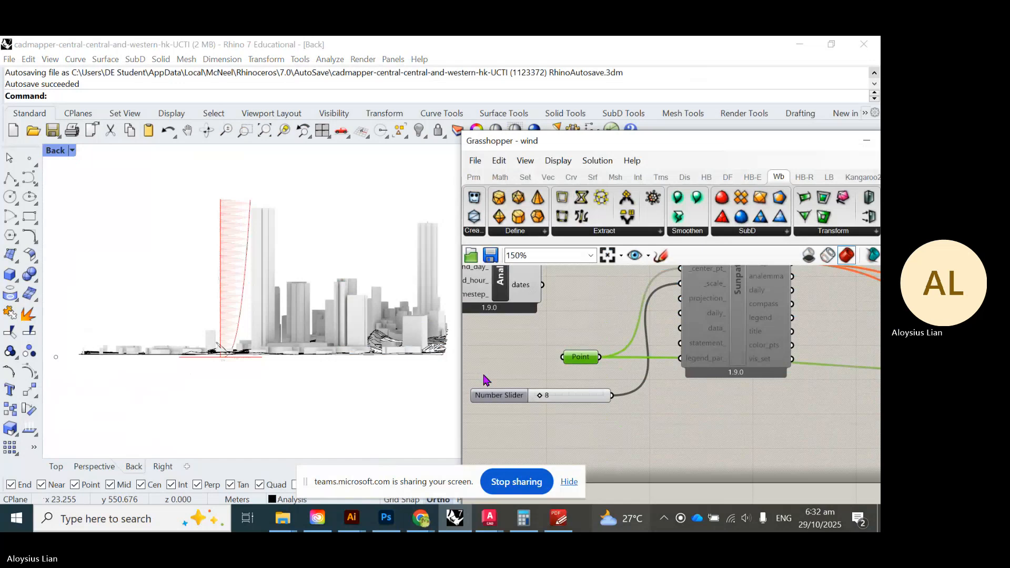
- Restore the four-viewport layout and zoom the Top view onto the wind rose
double_click(57, 151)
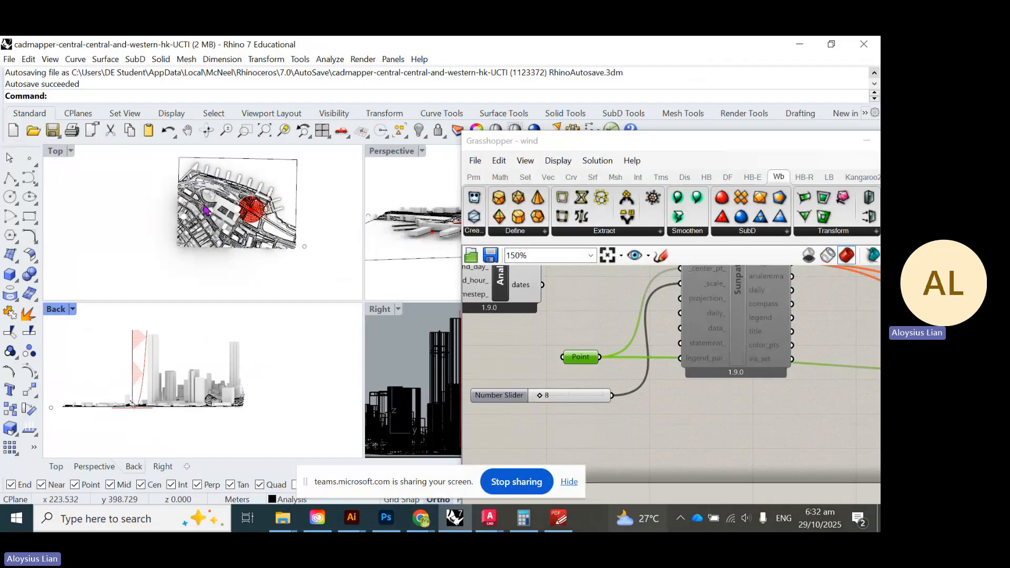
scroll(258, 207, up, 10)
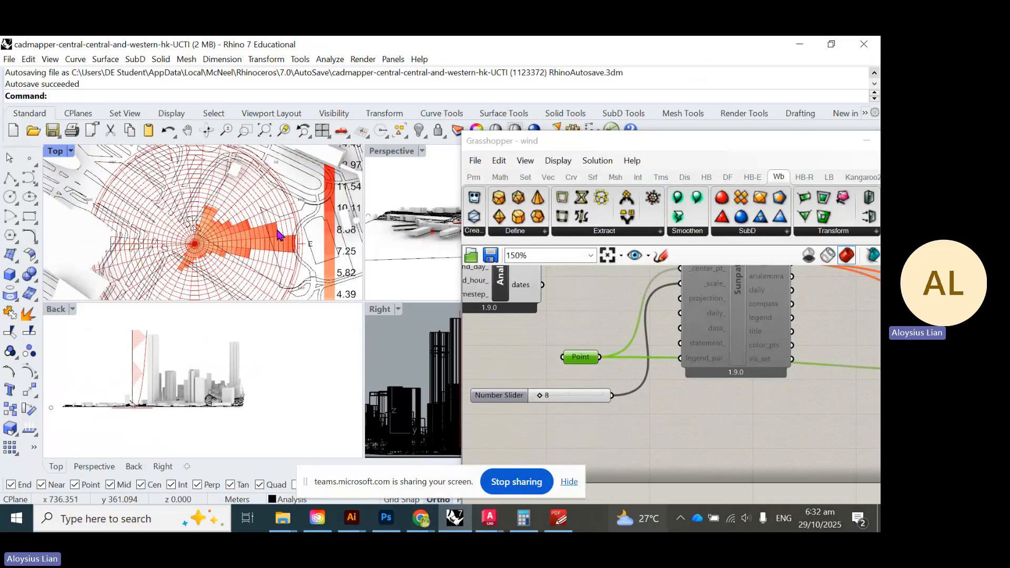
scroll(278, 235, down, 3)
scroll(112, 349, up, 8)
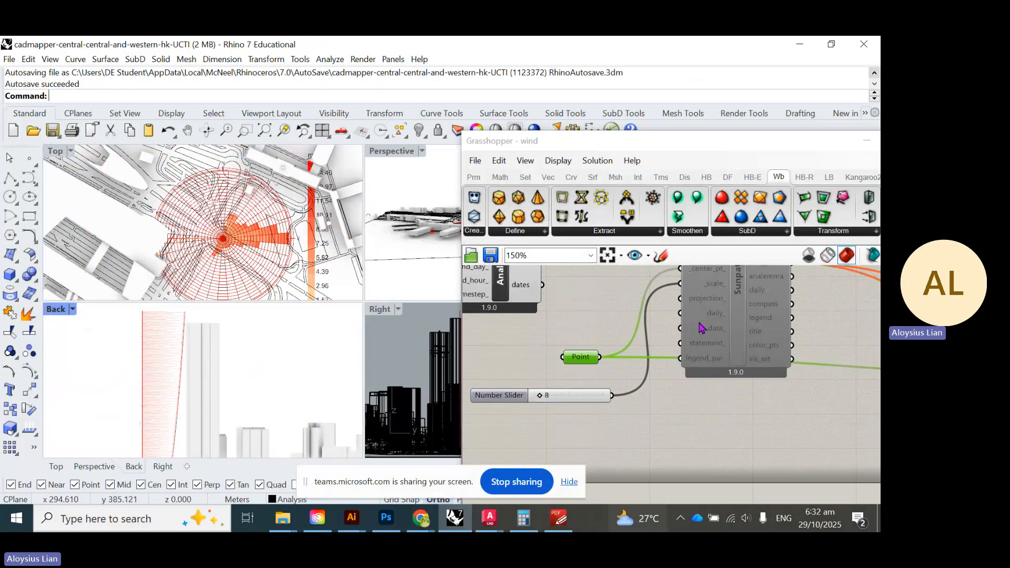
- Switch to the Teams call and show the Record and transcribe options under More
click(421, 518)
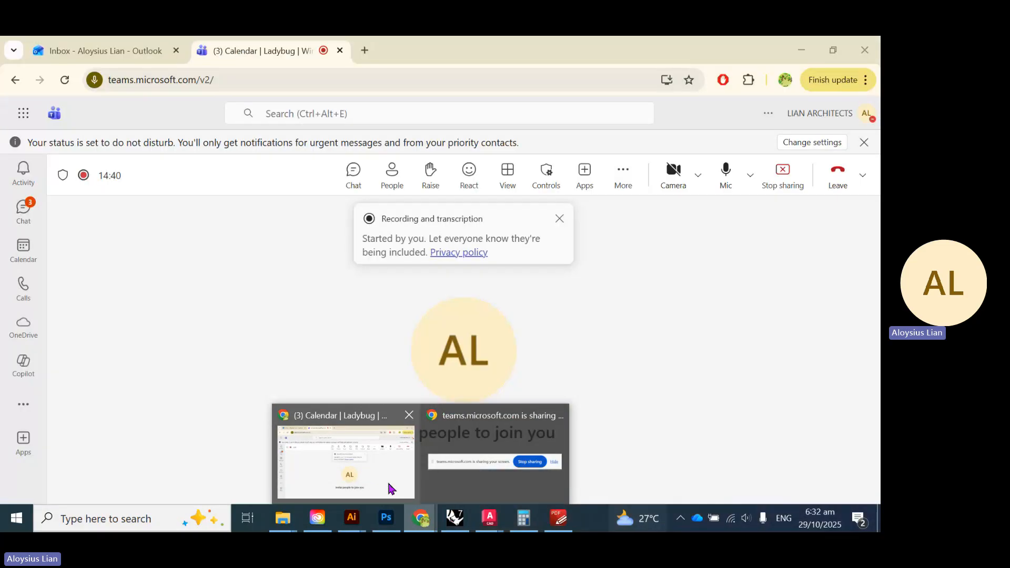
click(391, 488)
click(624, 170)
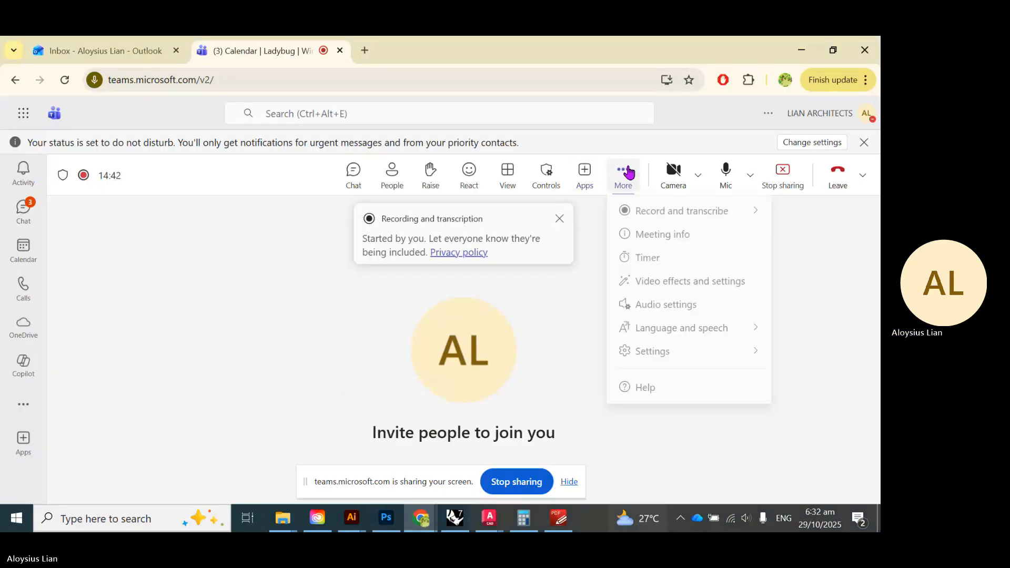
mouse_move(703, 219)
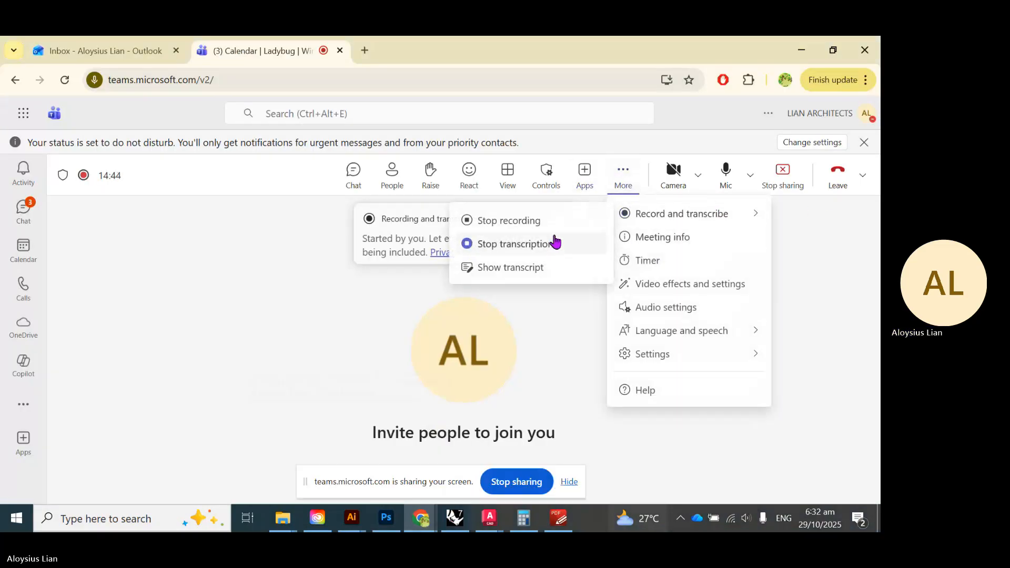